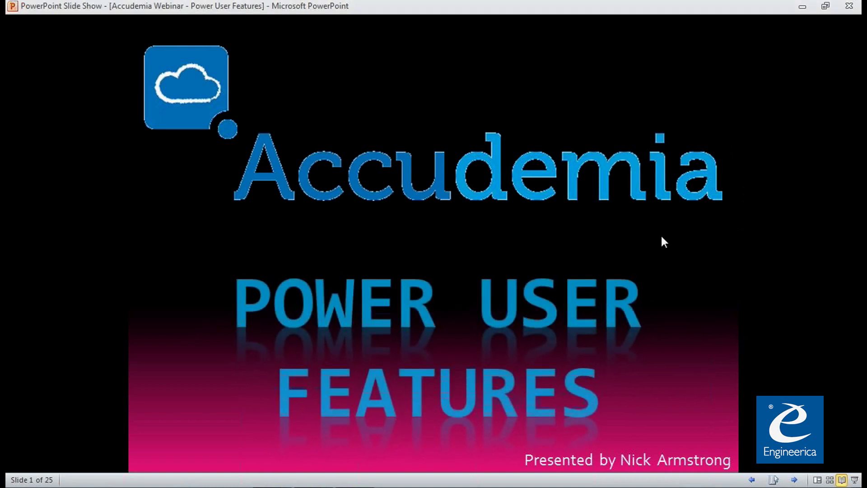
{"action": "left_click", "coordinate": [582, 235]}
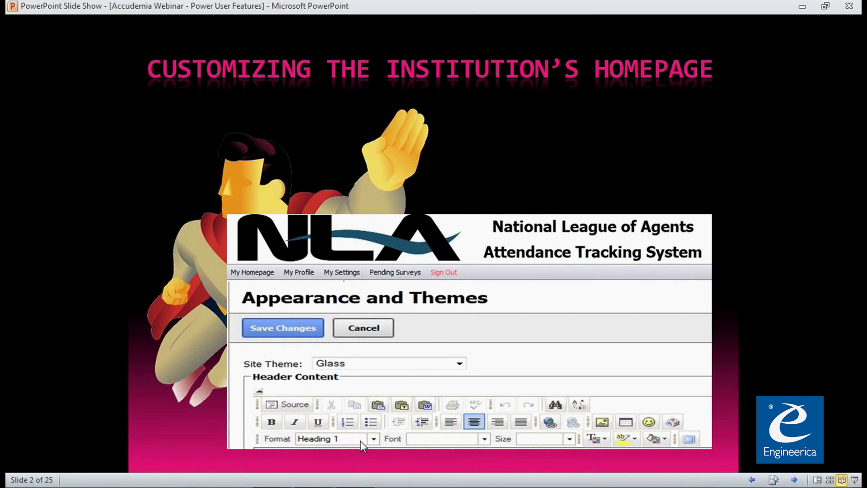
{"action": "left_click", "coordinate": [375, 425]}
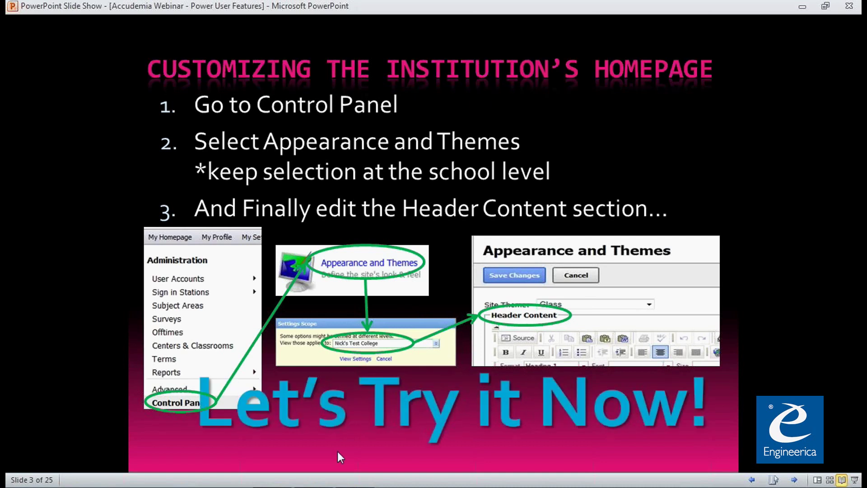
Switch to Accudemia in Firefox and open the Appearance and Themes settings at the school level from the Control Panel
{"action": "key", "text": "alt+Tab"}
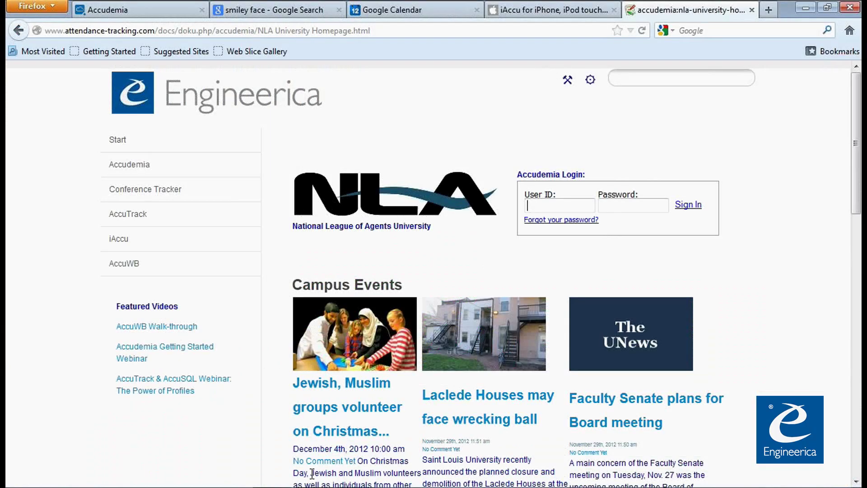
{"action": "left_click", "coordinate": [126, 11]}
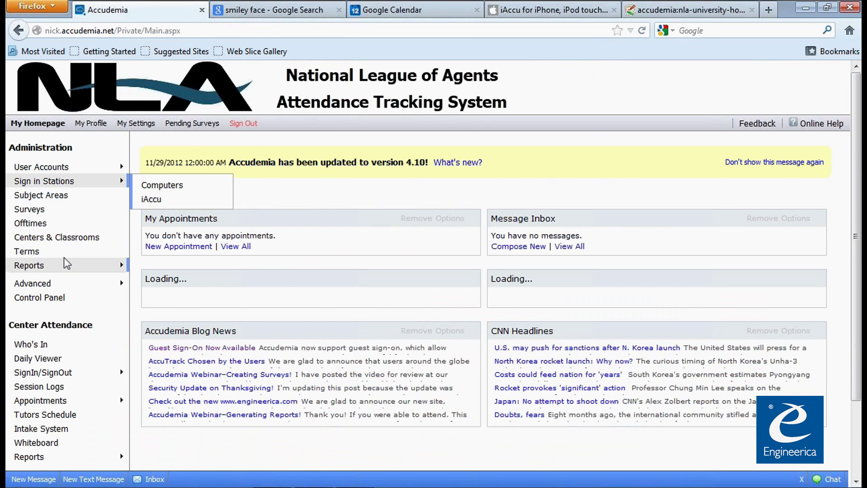
{"action": "left_click", "coordinate": [47, 300]}
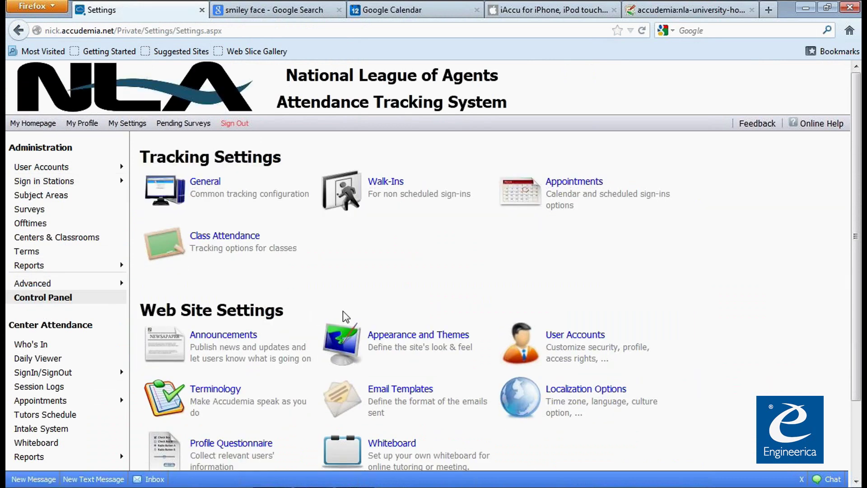
{"action": "left_click", "coordinate": [410, 350]}
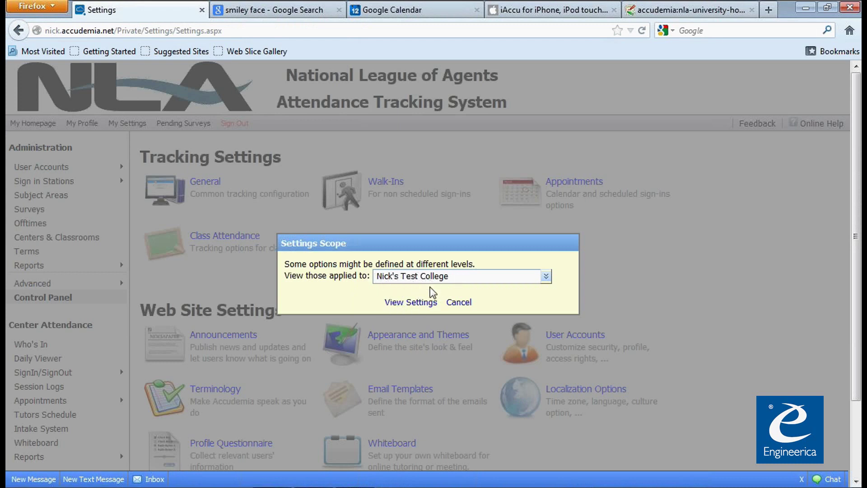
{"action": "left_click", "coordinate": [411, 302]}
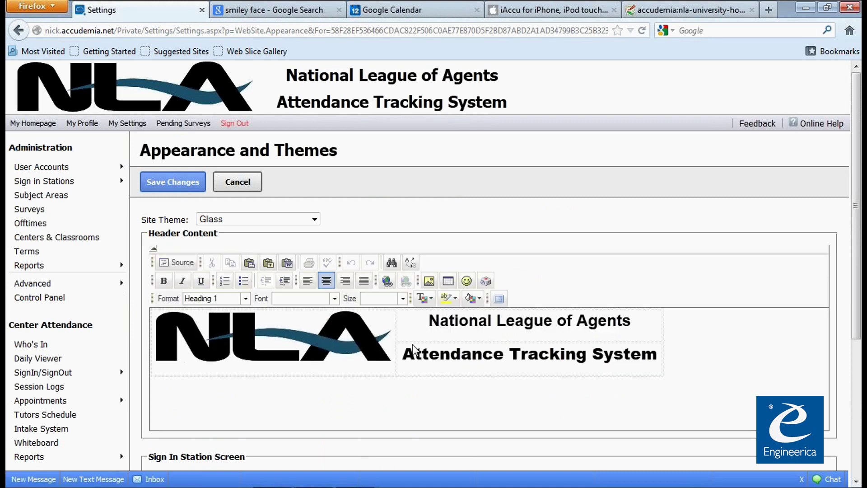
Examine the Header Content and Sign In Station Screen sections of the Appearance and Themes settings
{"action": "left_click_drag", "start_coordinate": [152, 233], "coordinate": [222, 285]}
{"action": "scroll", "coordinate": [223, 289], "scroll_direction": "down", "scroll_amount": 3}
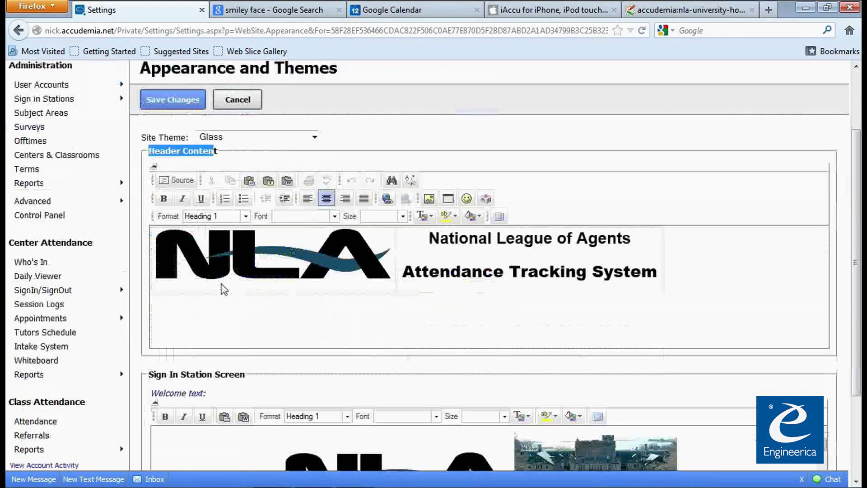
{"action": "scroll", "coordinate": [224, 289], "scroll_direction": "down", "scroll_amount": 3}
{"action": "left_click_drag", "start_coordinate": [150, 304], "coordinate": [251, 314]}
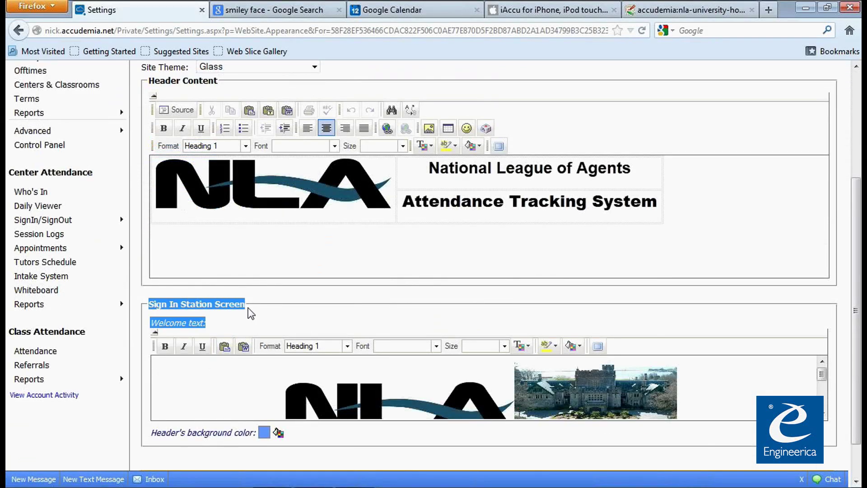
{"action": "left_click", "coordinate": [271, 314]}
{"action": "scroll", "coordinate": [374, 367], "scroll_direction": "down", "scroll_amount": 2}
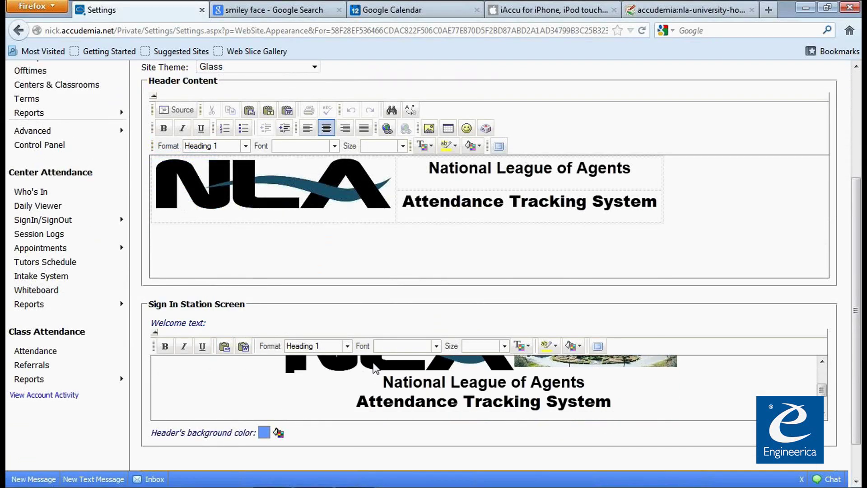
{"action": "scroll", "coordinate": [375, 364], "scroll_direction": "down", "scroll_amount": 2}
{"action": "scroll", "coordinate": [345, 375], "scroll_direction": "up", "scroll_amount": 3}
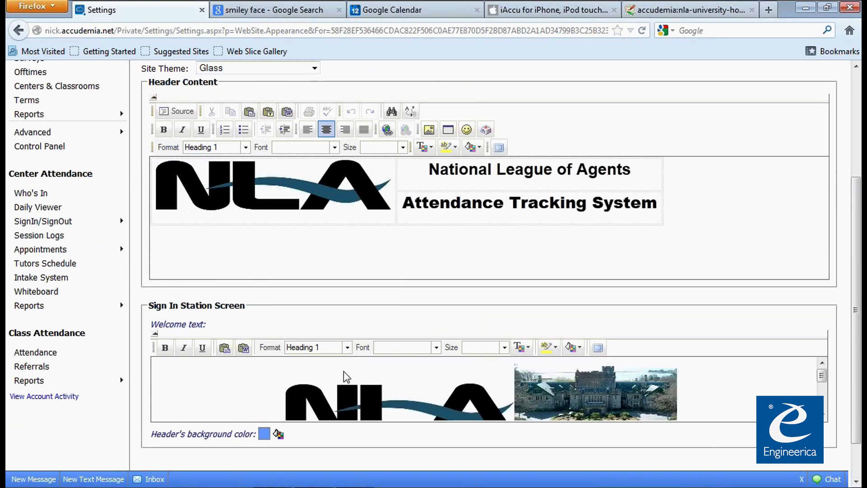
{"action": "scroll", "coordinate": [237, 361], "scroll_direction": "up", "scroll_amount": 3}
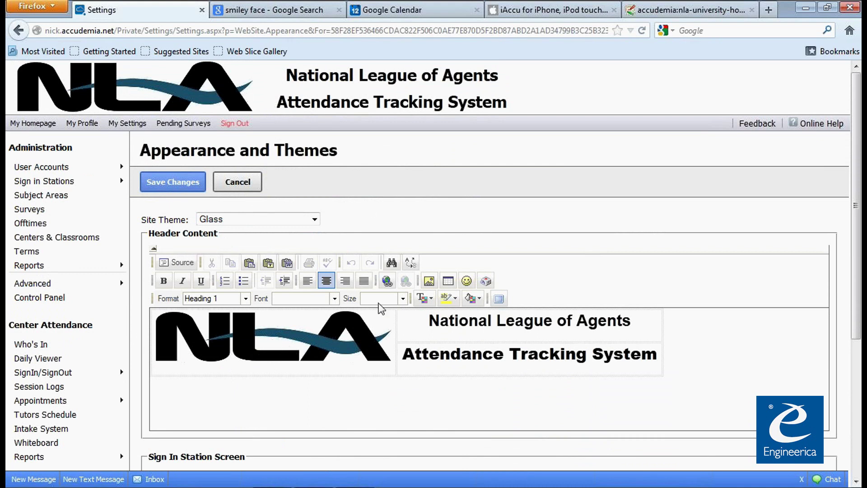
Place the text cursor right after the NLA logo in the Header Content and maximize the editor
{"action": "left_click", "coordinate": [389, 353]}
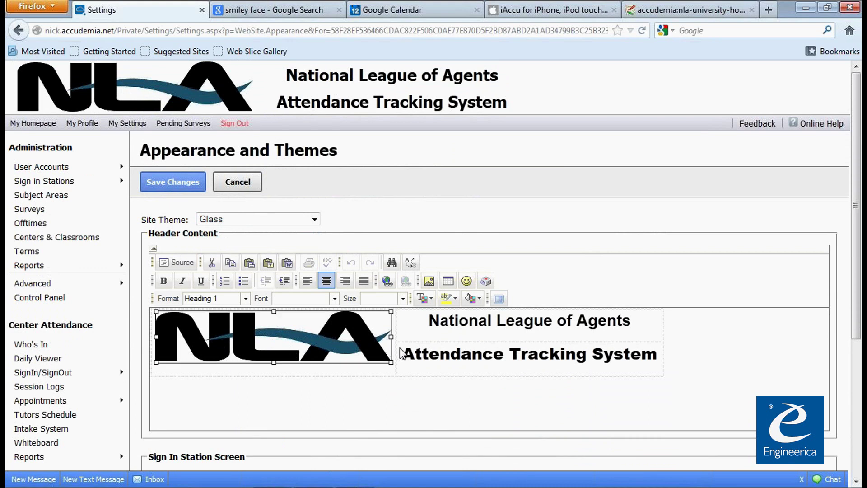
{"action": "left_click", "coordinate": [411, 353]}
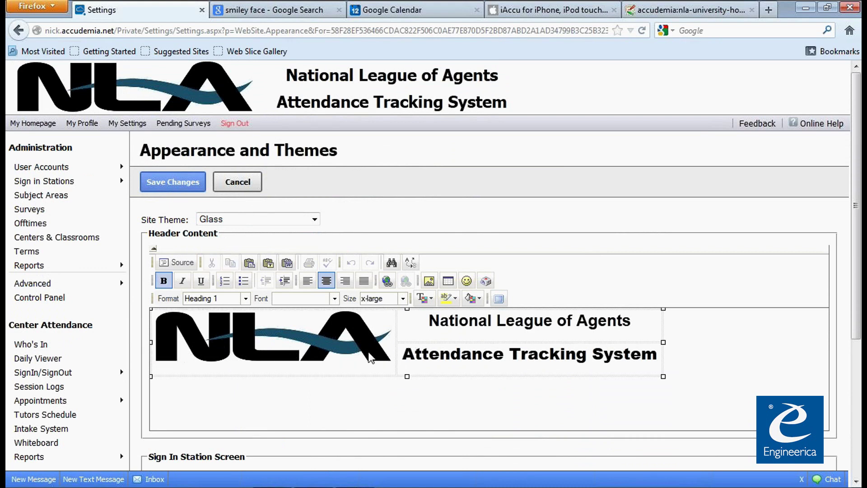
{"action": "left_click", "coordinate": [397, 352]}
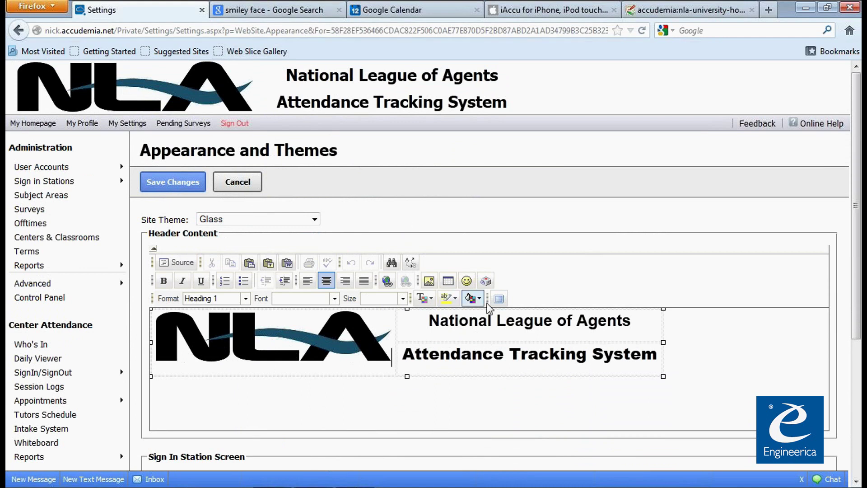
{"action": "left_click", "coordinate": [325, 281]}
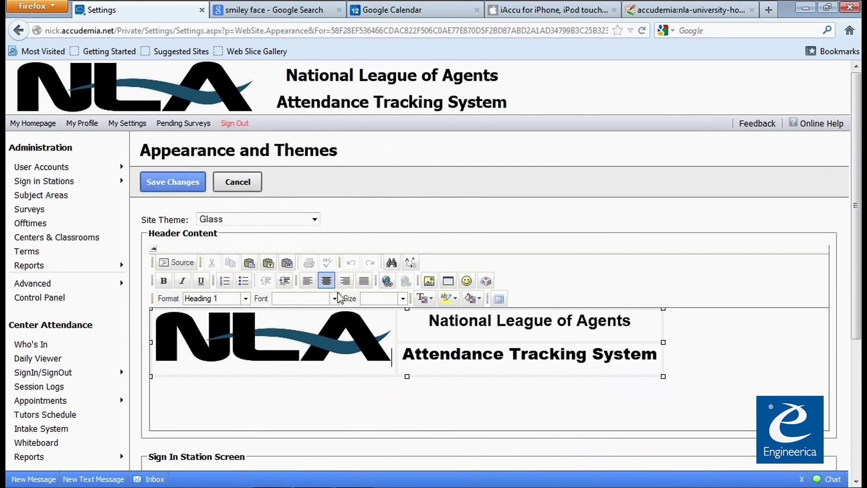
{"action": "left_click", "coordinate": [499, 299]}
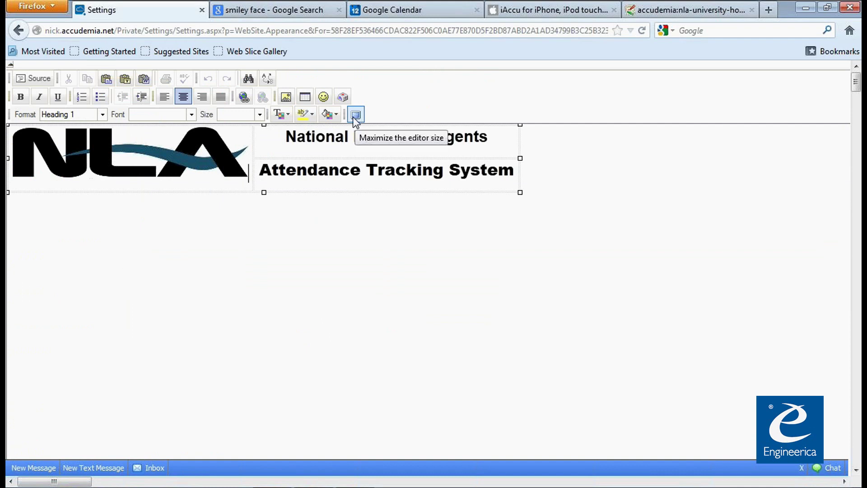
Look through the available smileys and the URL and upload options for adding an image to the header
{"action": "left_click", "coordinate": [323, 98]}
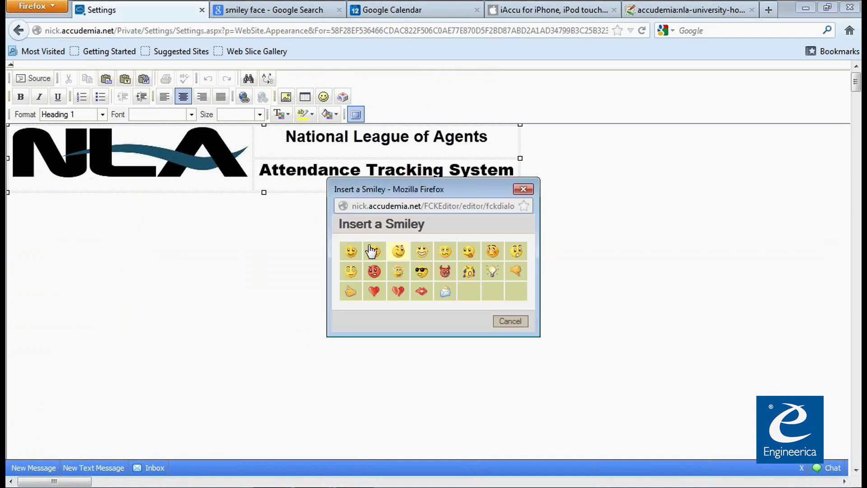
{"action": "left_click", "coordinate": [508, 321]}
{"action": "left_click", "coordinate": [287, 98]}
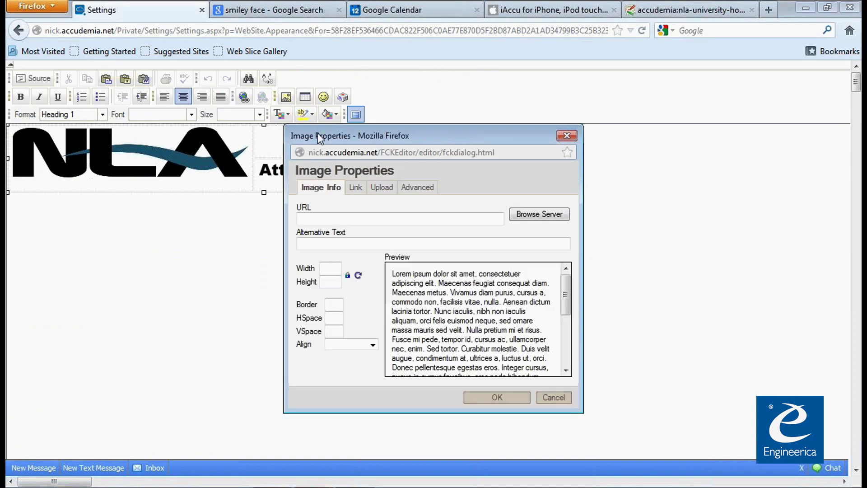
{"action": "left_click", "coordinate": [318, 218]}
{"action": "left_click", "coordinate": [381, 189]}
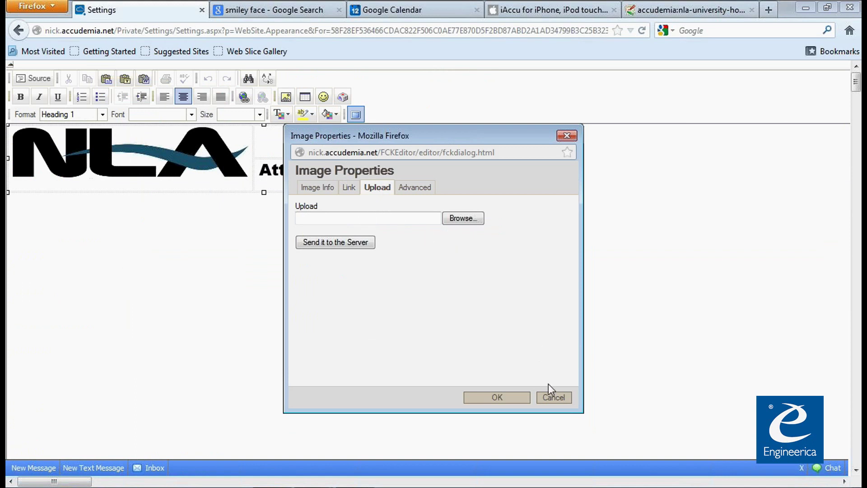
{"action": "left_click", "coordinate": [318, 187]}
Copy the link location of a black-outlined yellow smiley from the Google image results for smiley face
{"action": "left_click", "coordinate": [271, 16]}
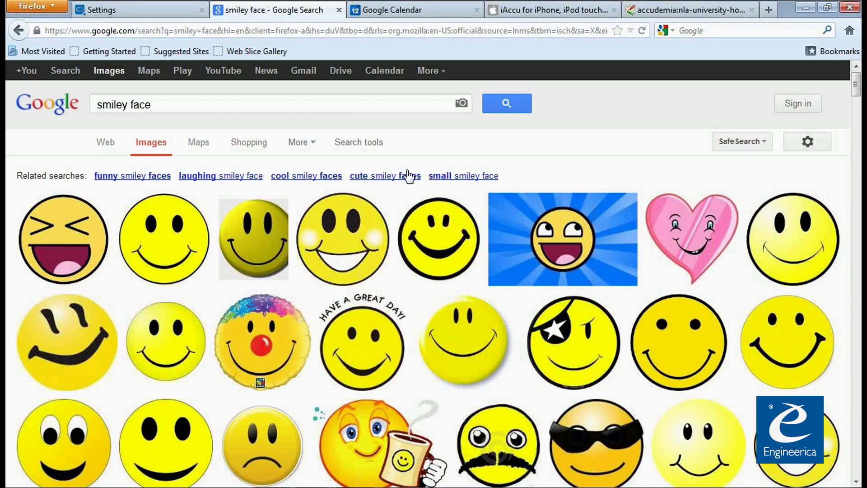
{"action": "right_click", "coordinate": [448, 267]}
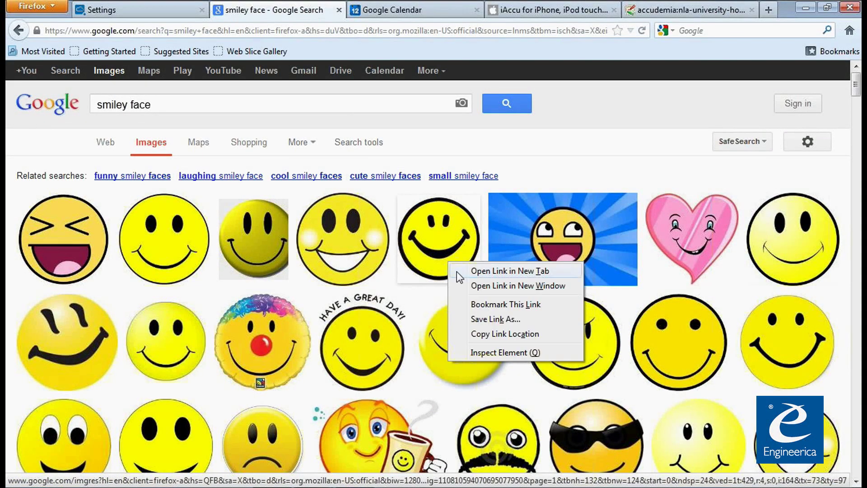
{"action": "left_click", "coordinate": [500, 333]}
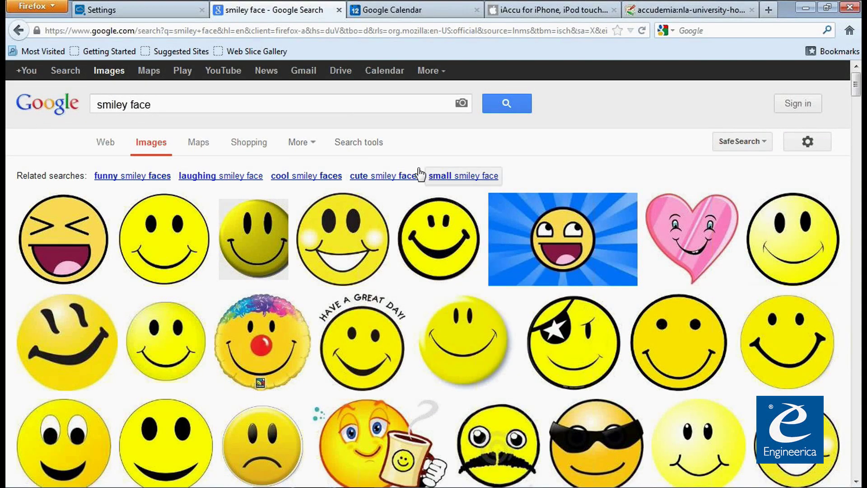
Insert an image in the header from the copied link as its URL, and delete that image again
{"action": "left_click", "coordinate": [174, 13]}
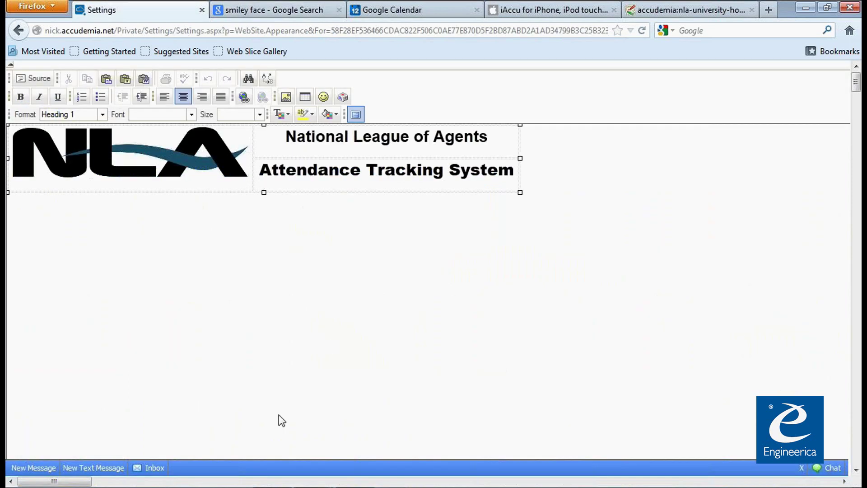
{"action": "left_click", "coordinate": [315, 472]}
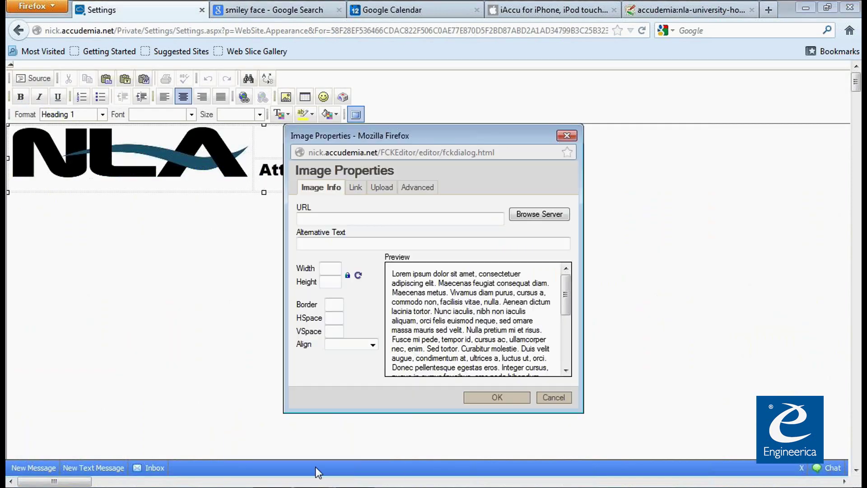
{"action": "left_click", "coordinate": [333, 219]}
{"action": "right_click", "coordinate": [333, 222]}
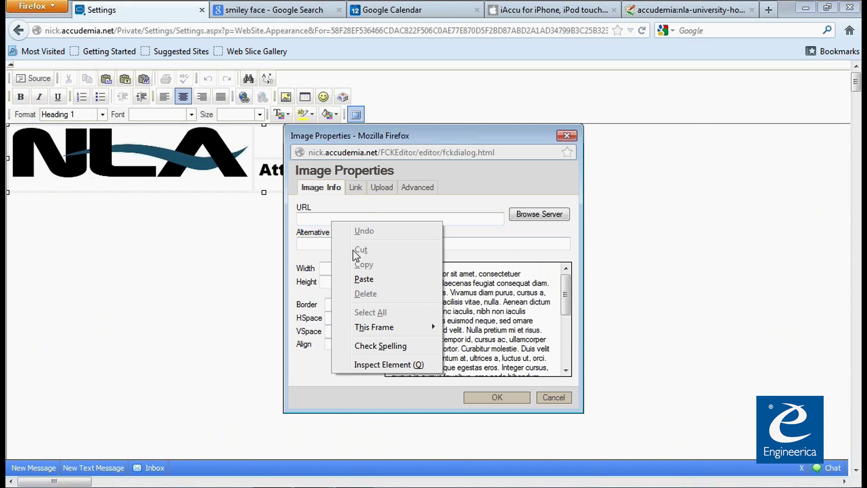
{"action": "left_click", "coordinate": [364, 279]}
{"action": "left_click", "coordinate": [494, 397]}
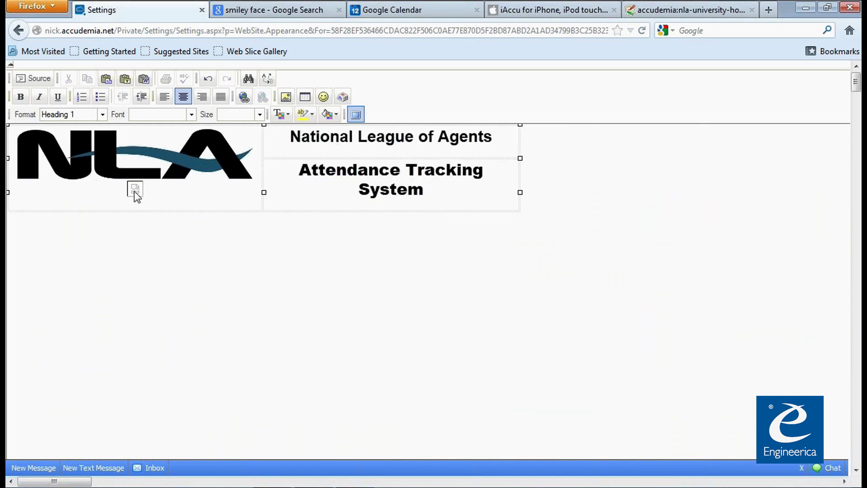
{"action": "left_click", "coordinate": [134, 192]}
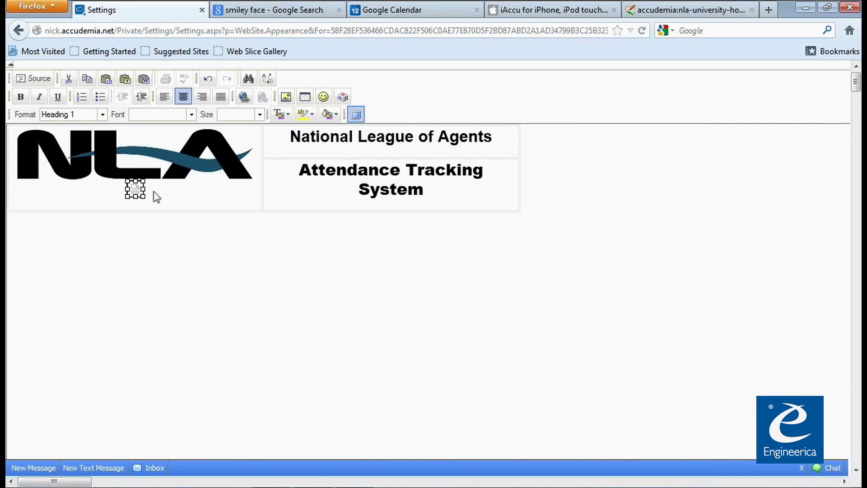
{"action": "key", "text": "Delete"}
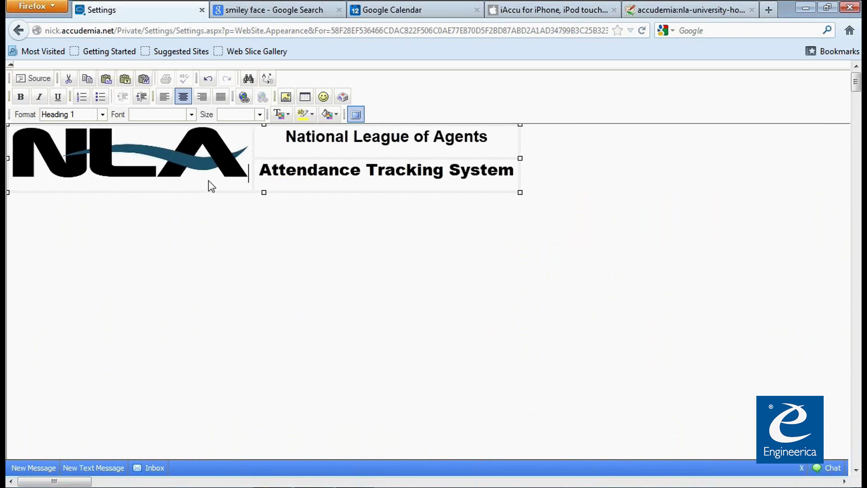
Insert the first smiley right after the NLA logo, restore the editor to normal size and save the appearance changes
{"action": "left_click", "coordinate": [323, 97]}
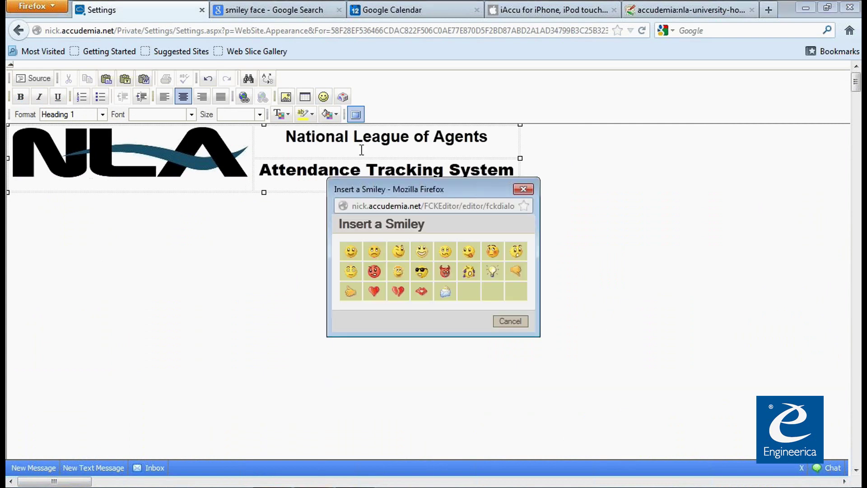
{"action": "left_click", "coordinate": [351, 252]}
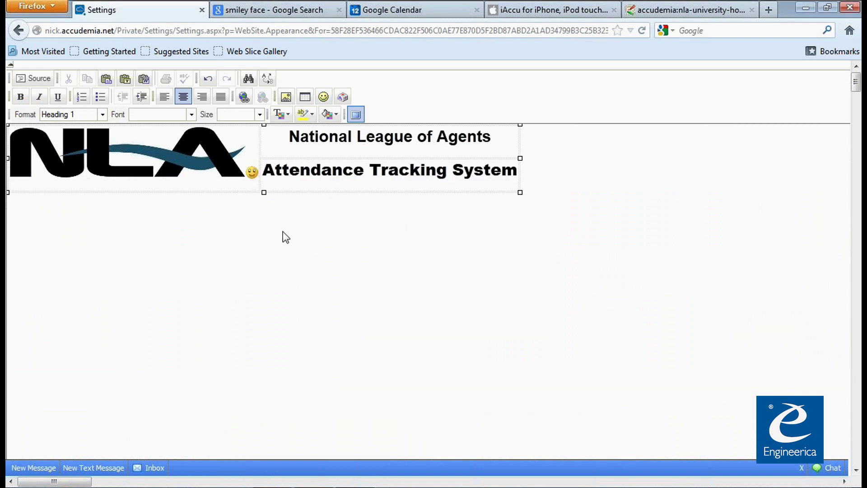
{"action": "left_click", "coordinate": [355, 115]}
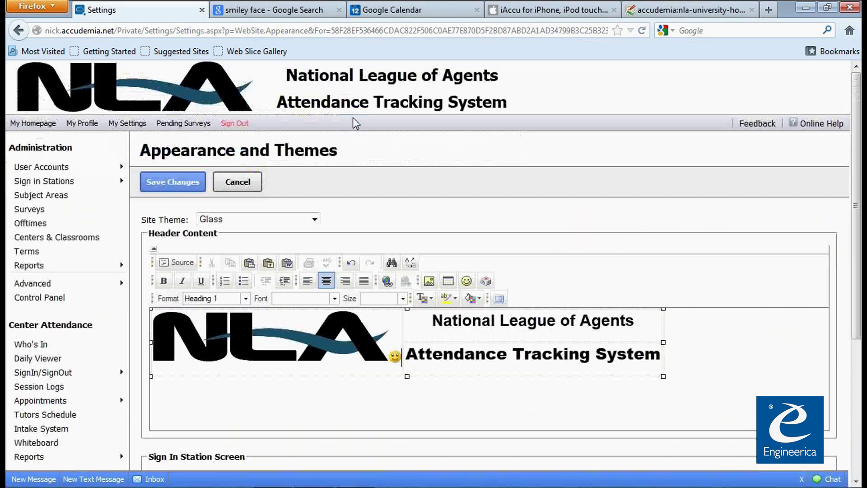
{"action": "left_click", "coordinate": [178, 182]}
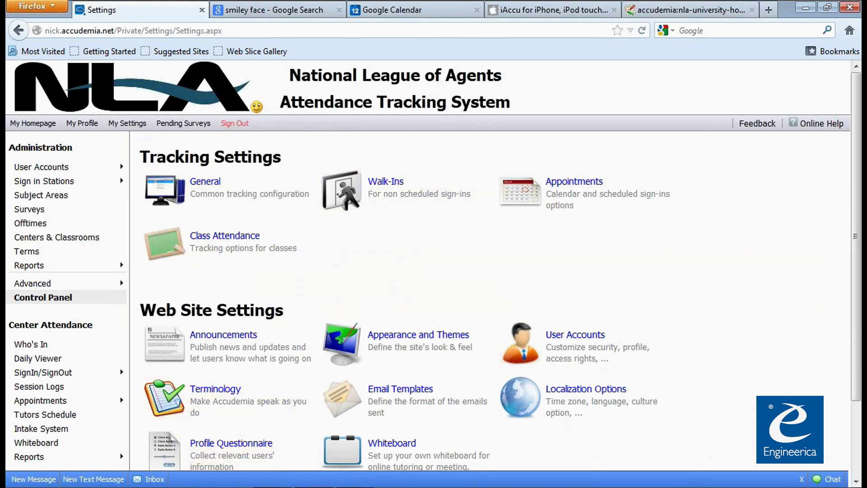
{"action": "left_click", "coordinate": [280, 480]}
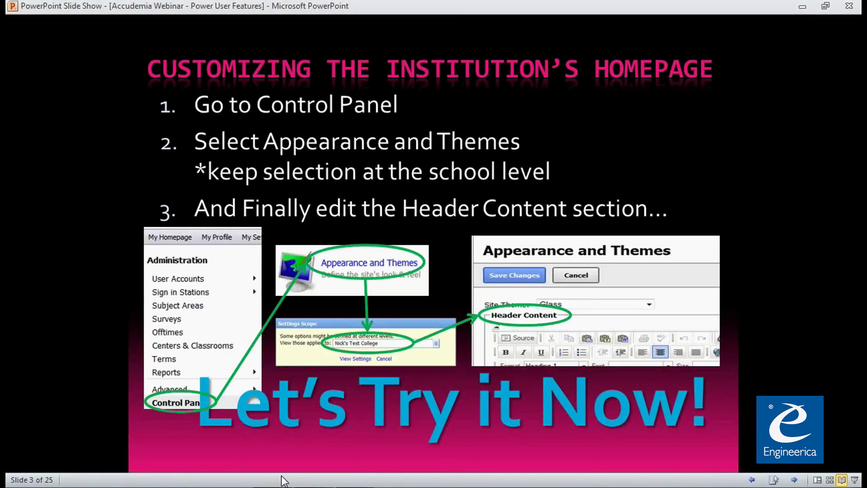
{"action": "left_click", "coordinate": [419, 400]}
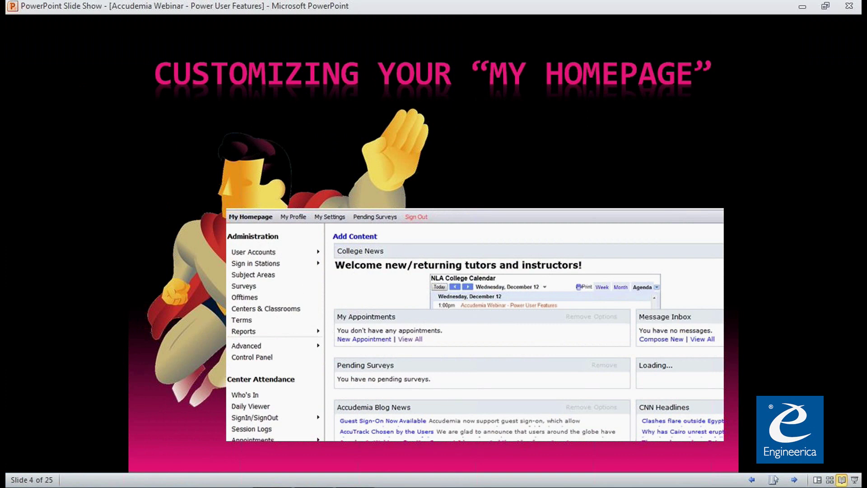
{"action": "left_click", "coordinate": [412, 412]}
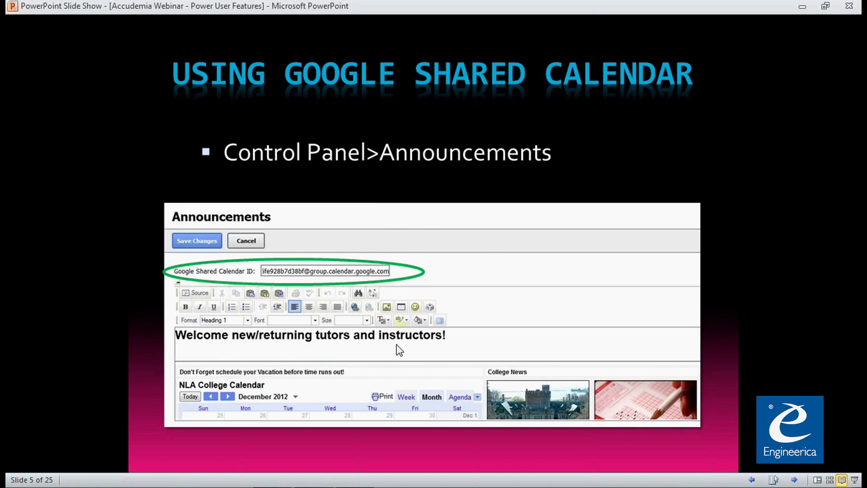
{"action": "left_click", "coordinate": [449, 357]}
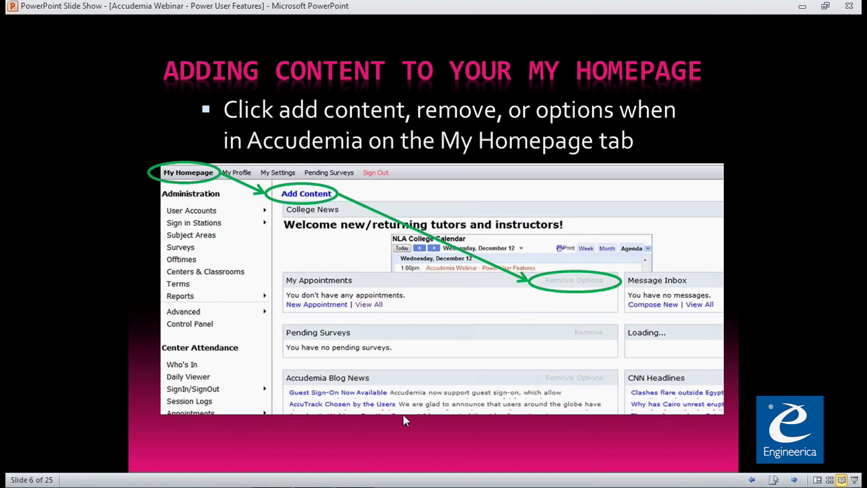
{"action": "left_click", "coordinate": [379, 438]}
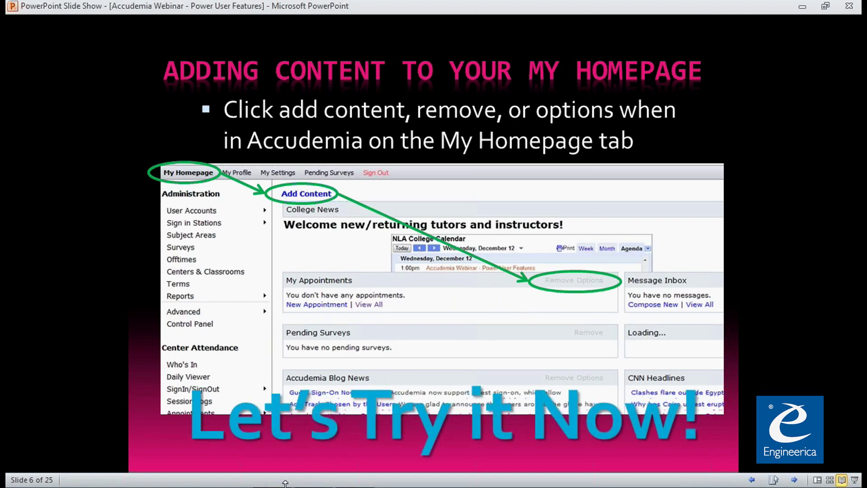
Switch to Accudemia in Firefox, open My Homepage, and look over the content available to add before closing the list
{"action": "key", "text": "alt+Tab"}
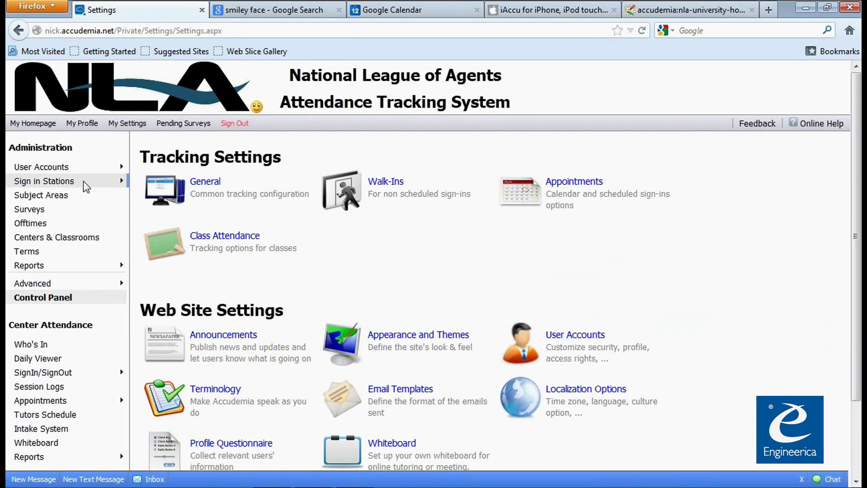
{"action": "left_click", "coordinate": [38, 127]}
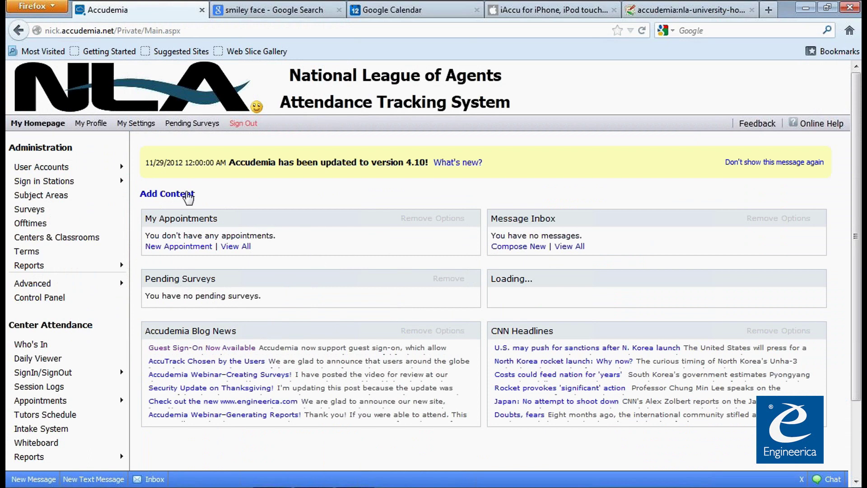
{"action": "left_click", "coordinate": [187, 195]}
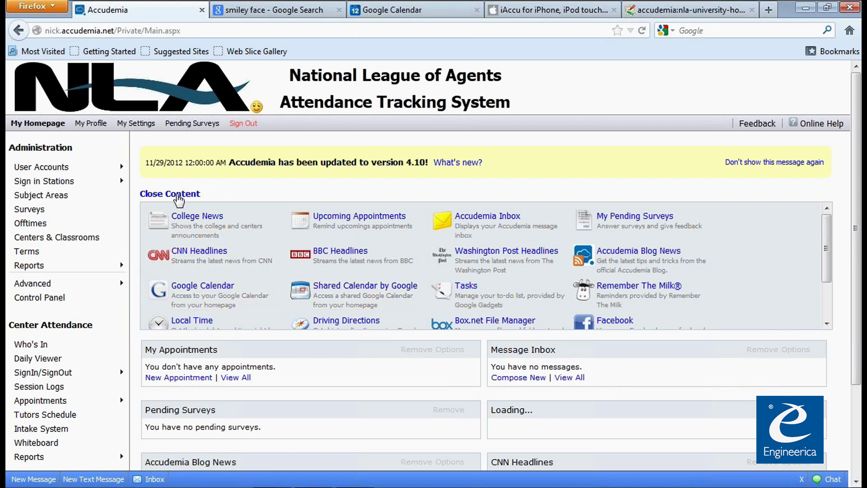
{"action": "left_click", "coordinate": [179, 195]}
Open the Announcements settings at the college level and highlight the Google Shared Calendar ID
{"action": "mouse_move", "coordinate": [79, 182]}
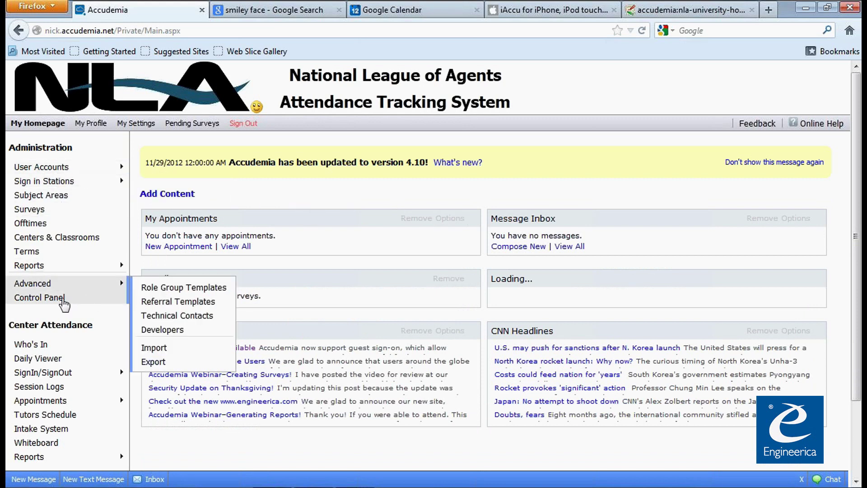
{"action": "left_click", "coordinate": [63, 301]}
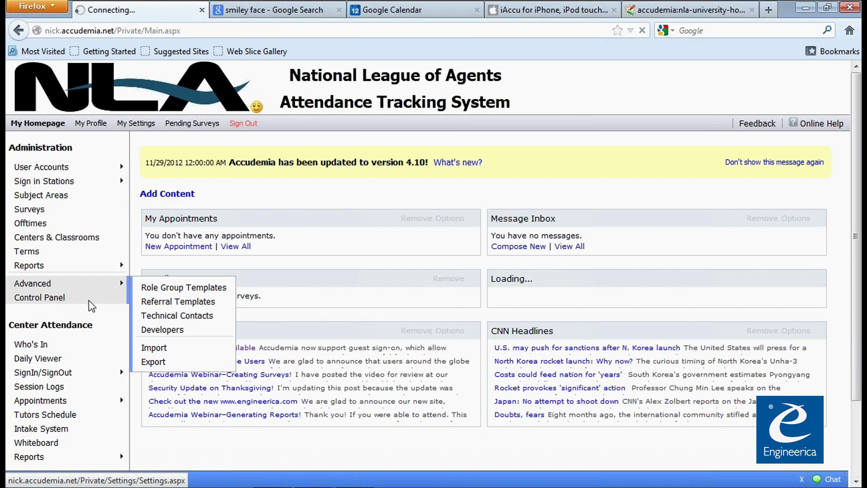
{"action": "left_click", "coordinate": [233, 348]}
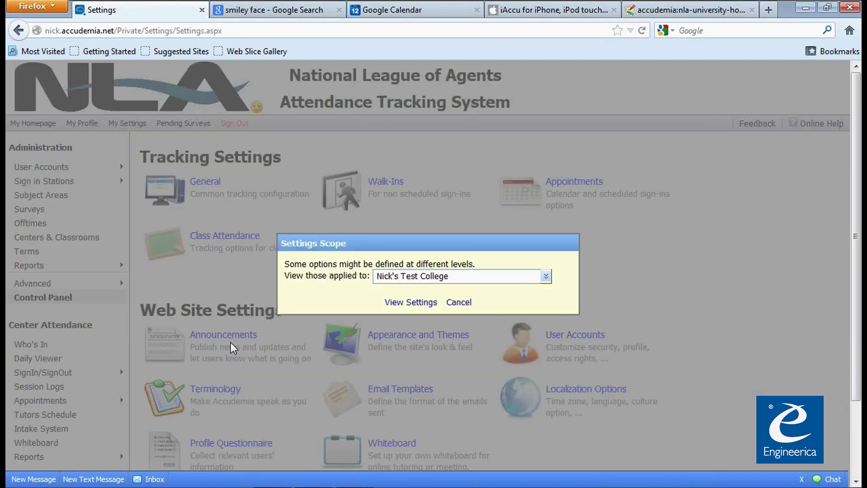
{"action": "left_click", "coordinate": [419, 307]}
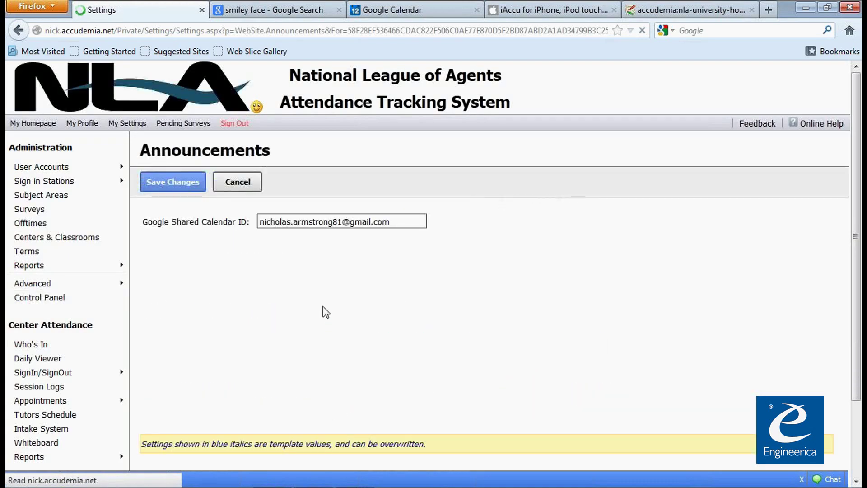
{"action": "mouse_move", "coordinate": [144, 225]}
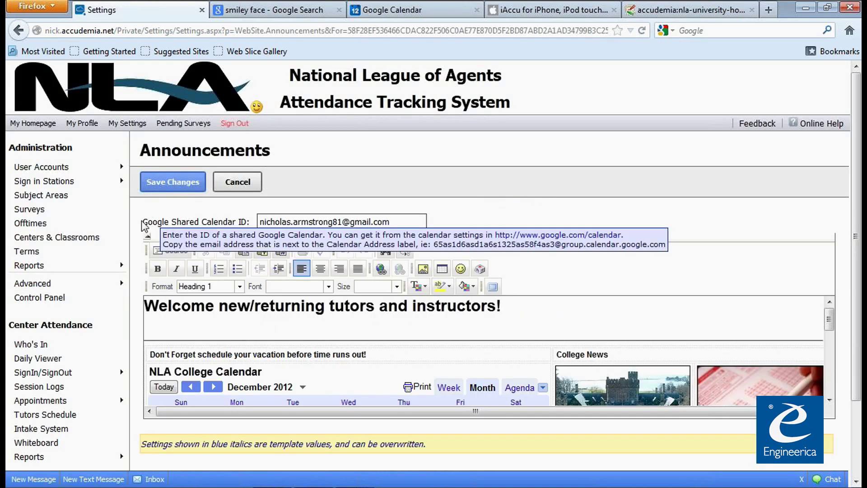
{"action": "left_click_drag", "start_coordinate": [142, 221], "coordinate": [398, 222]}
{"action": "left_click", "coordinate": [262, 222]}
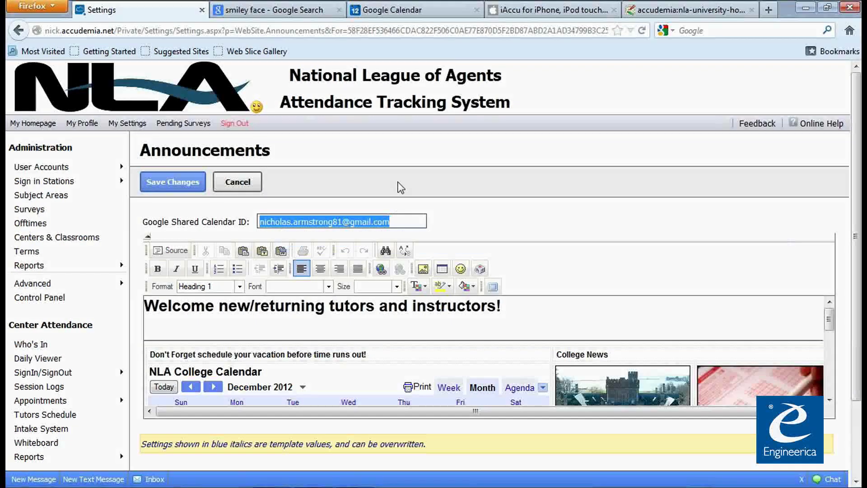
Switch to Google Calendar, open the NLA College Calendar's settings and highlight its Calendar ID in the Calendar Address section
{"action": "left_click", "coordinate": [406, 18]}
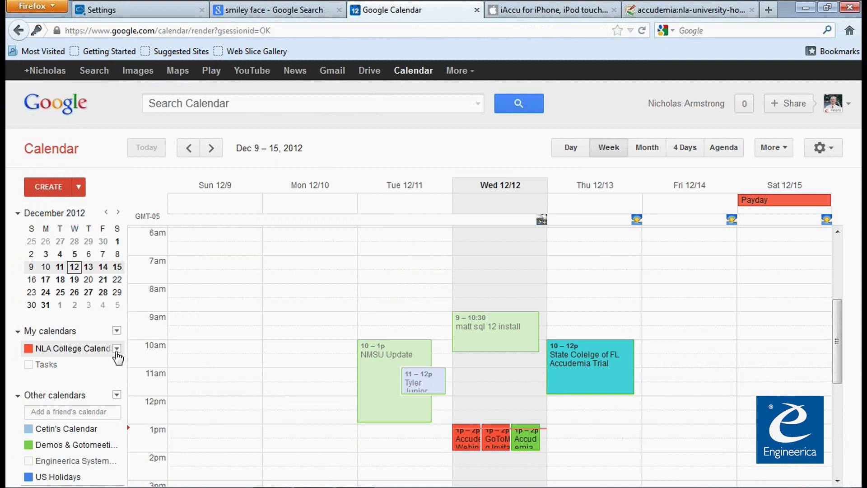
{"action": "left_click", "coordinate": [116, 350]}
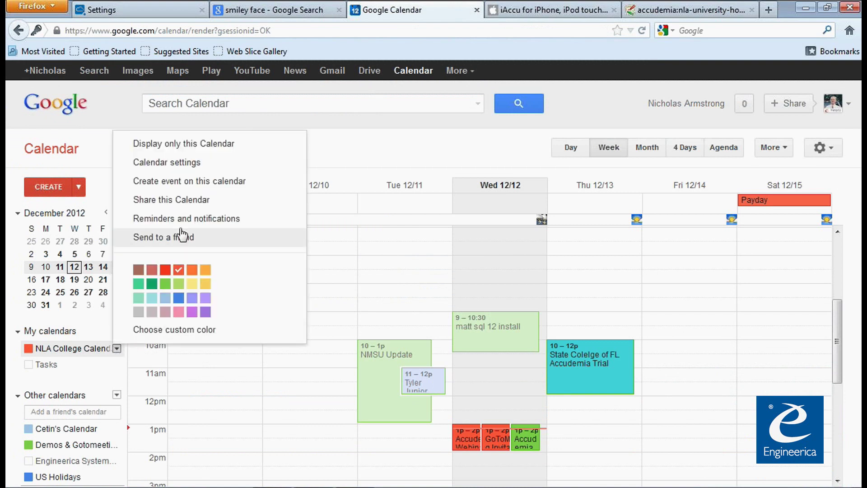
{"action": "left_click", "coordinate": [194, 163]}
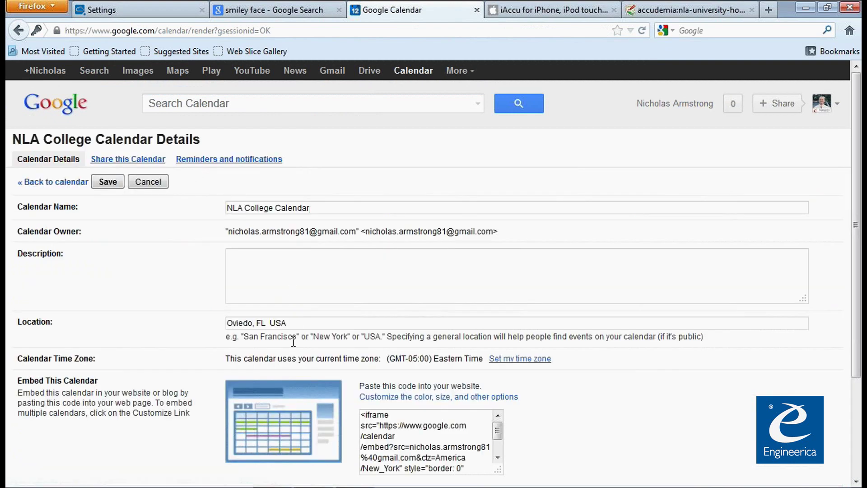
{"action": "scroll", "coordinate": [281, 355], "scroll_direction": "down", "scroll_amount": 5}
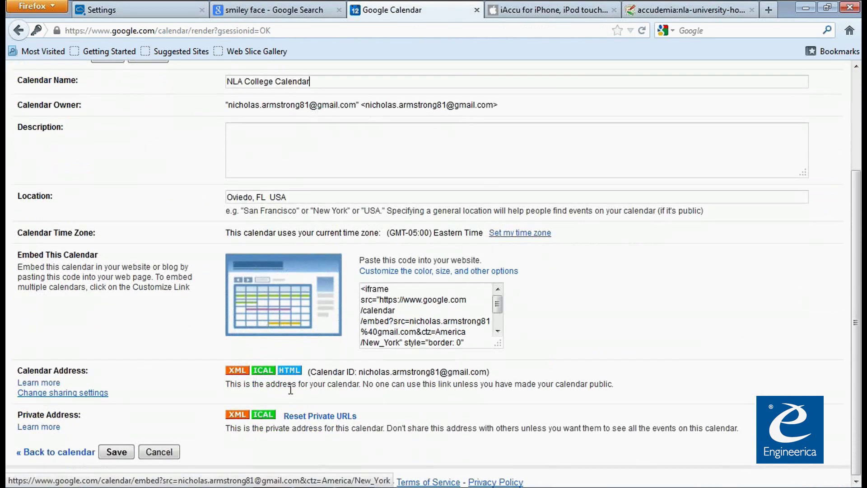
{"action": "left_click_drag", "start_coordinate": [314, 376], "coordinate": [494, 379]}
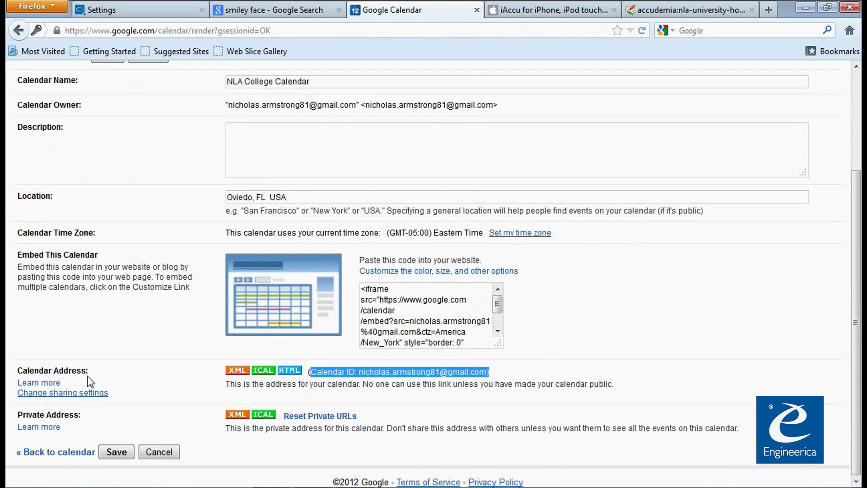
{"action": "left_click", "coordinate": [335, 389]}
Return to the Accudemia announcements, examine the content in the maximized editor and as HTML source, and restore the editor
{"action": "left_click", "coordinate": [157, 18]}
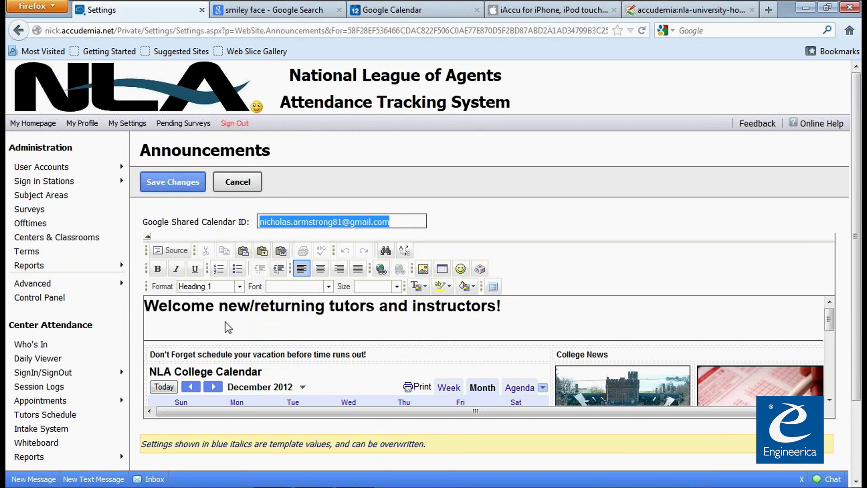
{"action": "left_click", "coordinate": [492, 287]}
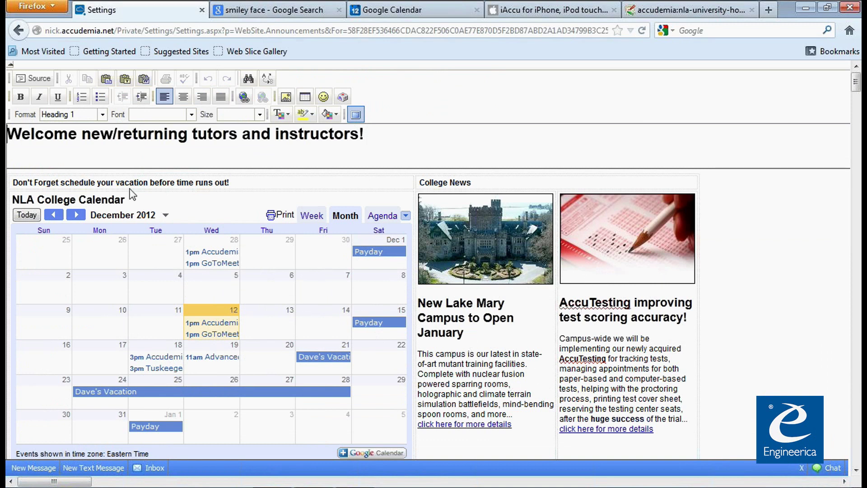
{"action": "left_click", "coordinate": [36, 83]}
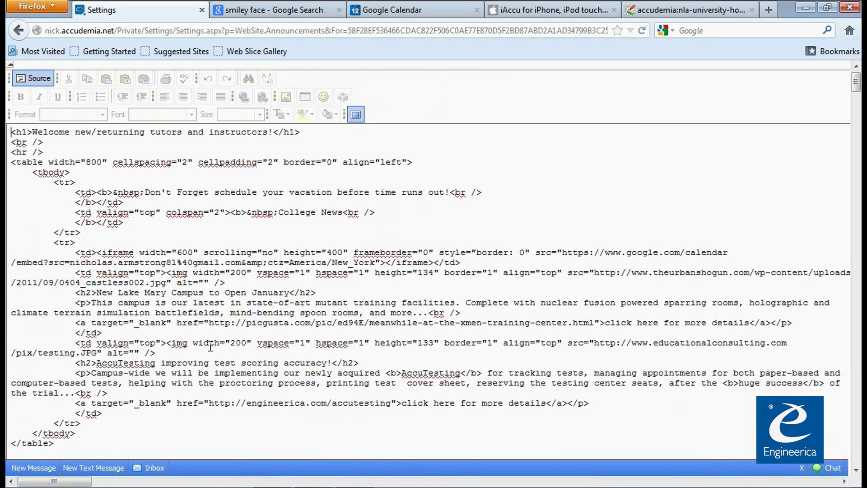
{"action": "left_click", "coordinate": [39, 81]}
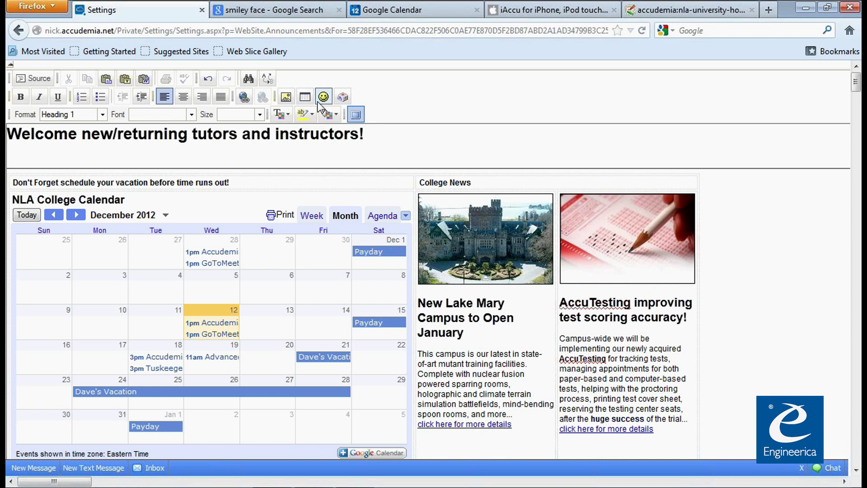
{"action": "left_click", "coordinate": [356, 115]}
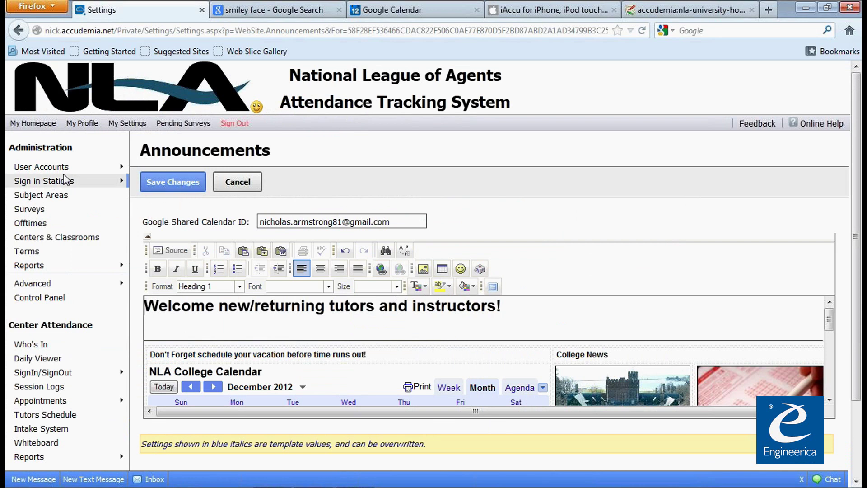
Add the College News content to My Homepage
{"action": "mouse_move", "coordinate": [56, 172]}
{"action": "left_click", "coordinate": [34, 123]}
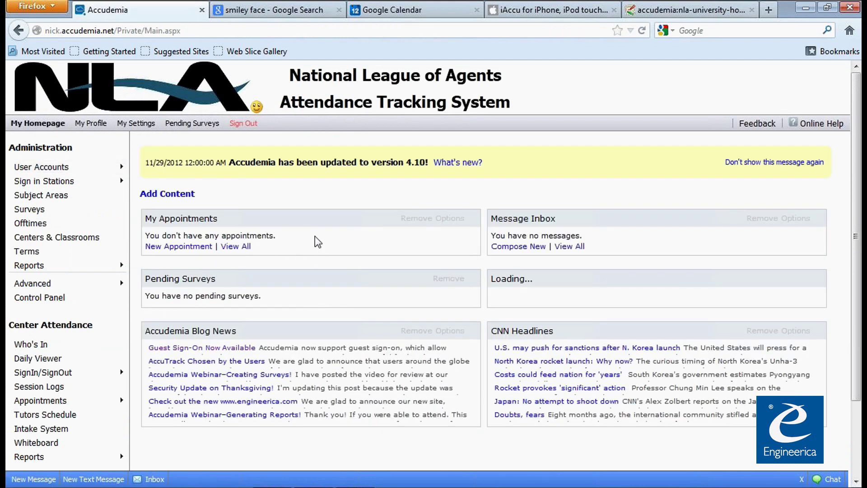
{"action": "left_click", "coordinate": [183, 194]}
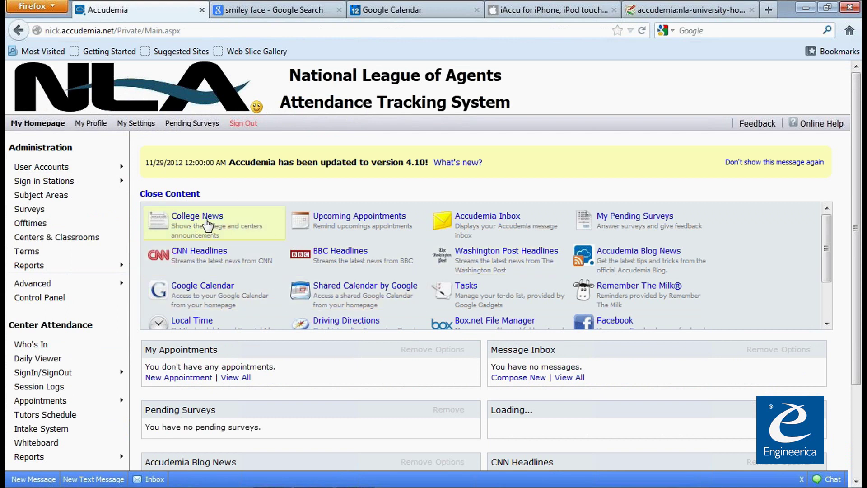
{"action": "left_click", "coordinate": [207, 223]}
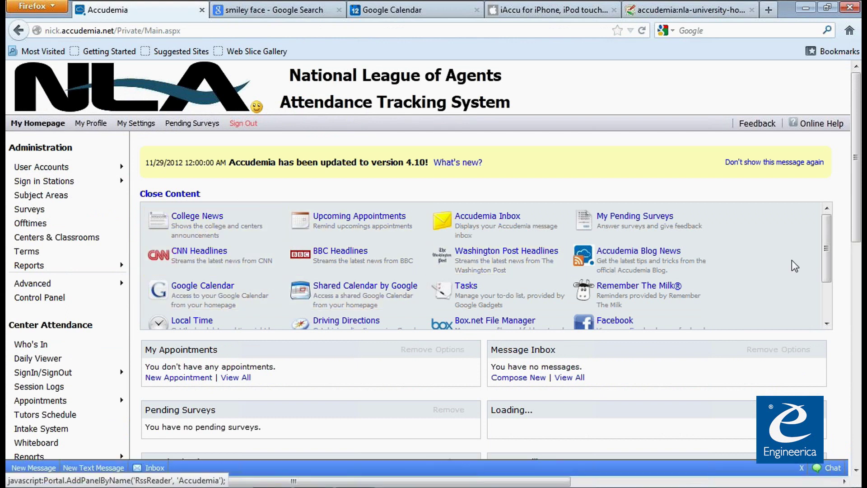
Move the College News panel above all other homepage panels so it spans the full width, and view its contents
{"action": "left_click_drag", "start_coordinate": [852, 242], "coordinate": [859, 450]}
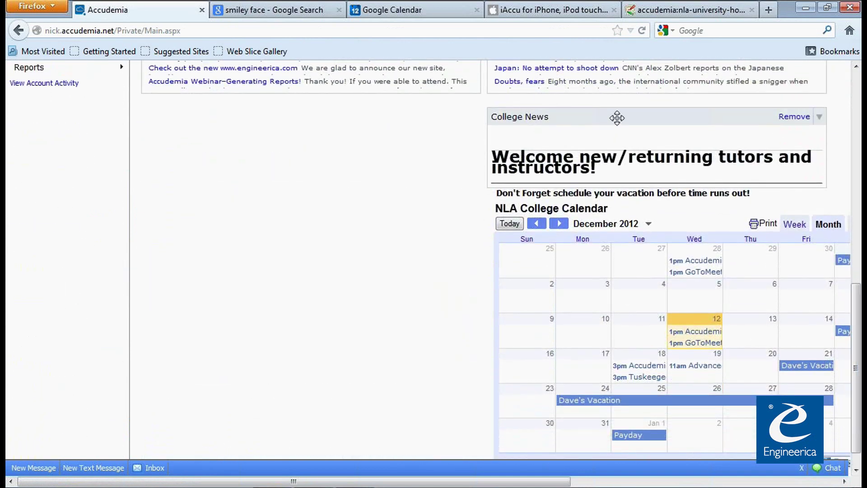
{"action": "scroll", "coordinate": [858, 294], "scroll_direction": "up", "scroll_amount": 2}
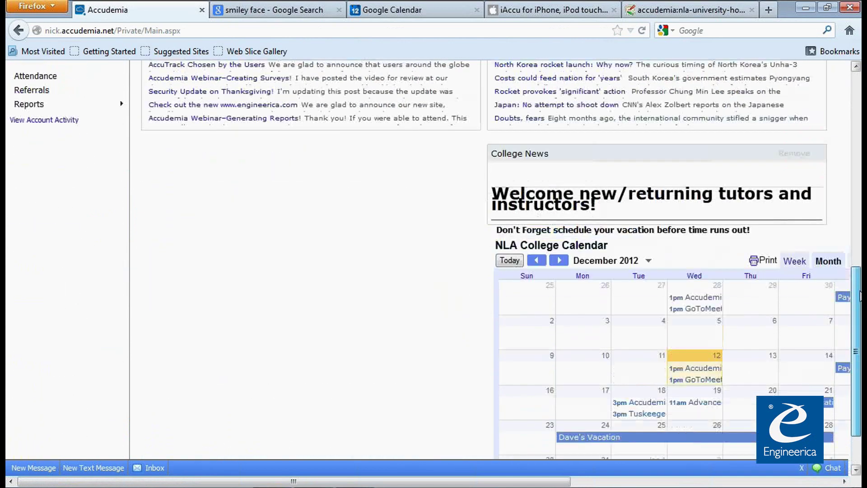
{"action": "scroll", "coordinate": [858, 296], "scroll_direction": "up", "scroll_amount": 1}
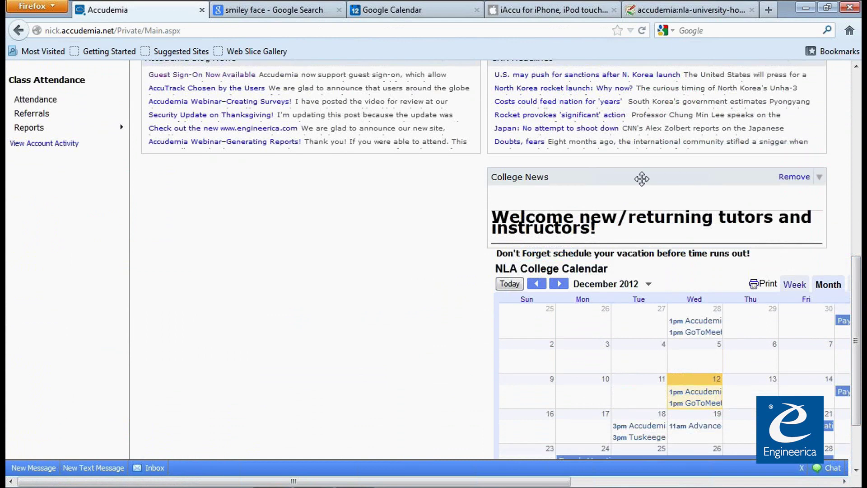
{"action": "left_click_drag", "start_coordinate": [631, 179], "coordinate": [412, 90]}
{"action": "left_click_drag", "start_coordinate": [324, 216], "coordinate": [283, 240]}
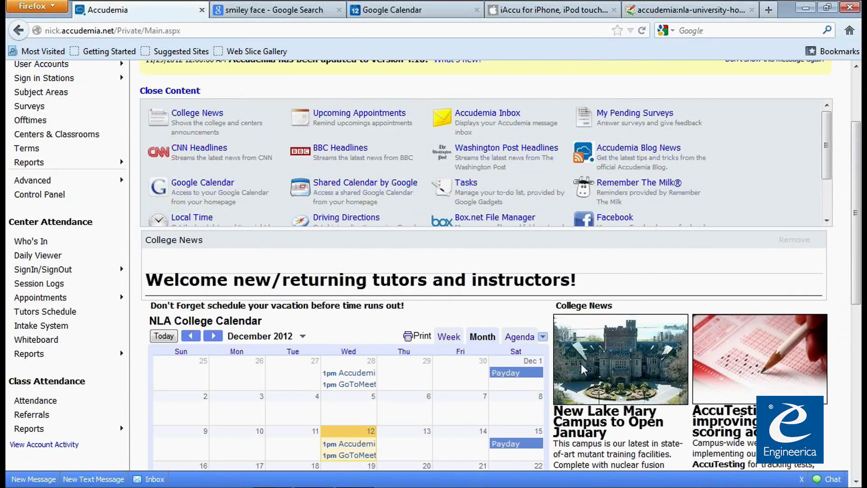
{"action": "left_click_drag", "start_coordinate": [856, 292], "coordinate": [856, 358]}
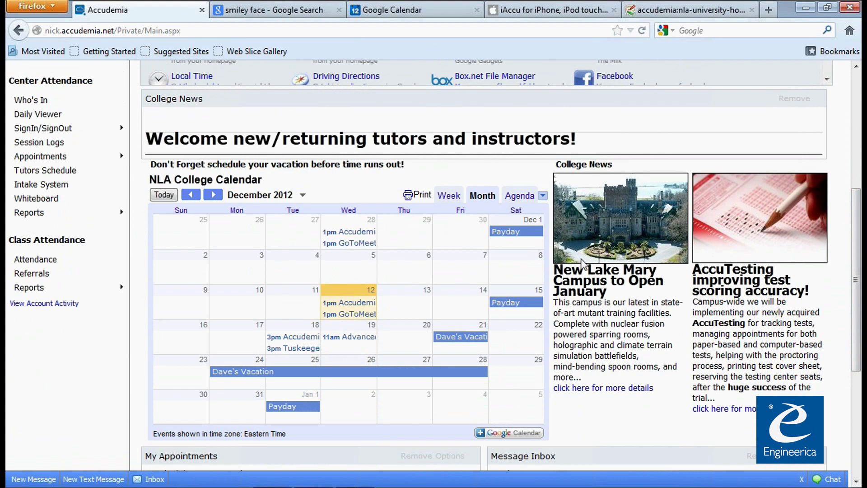
Add the Shared Calendar by Google content to My Homepage and view the new panel below the Accudemia Blog News
{"action": "scroll", "coordinate": [616, 349], "scroll_direction": "up", "scroll_amount": 5}
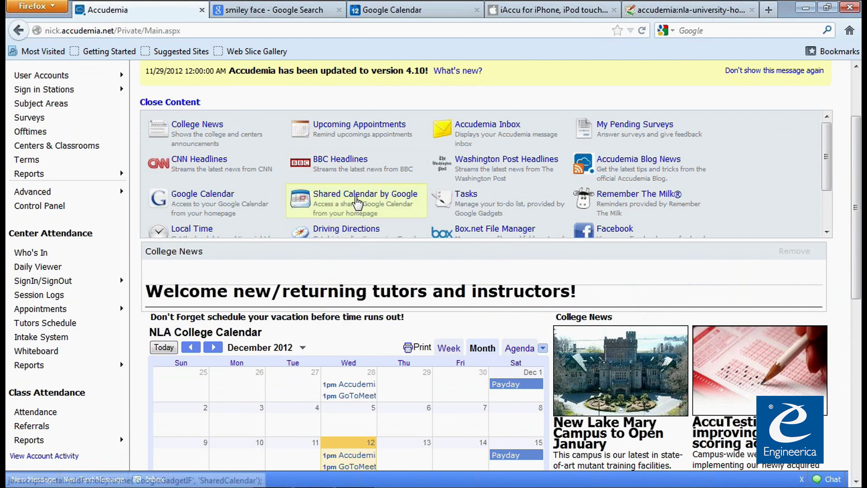
{"action": "left_click", "coordinate": [357, 204]}
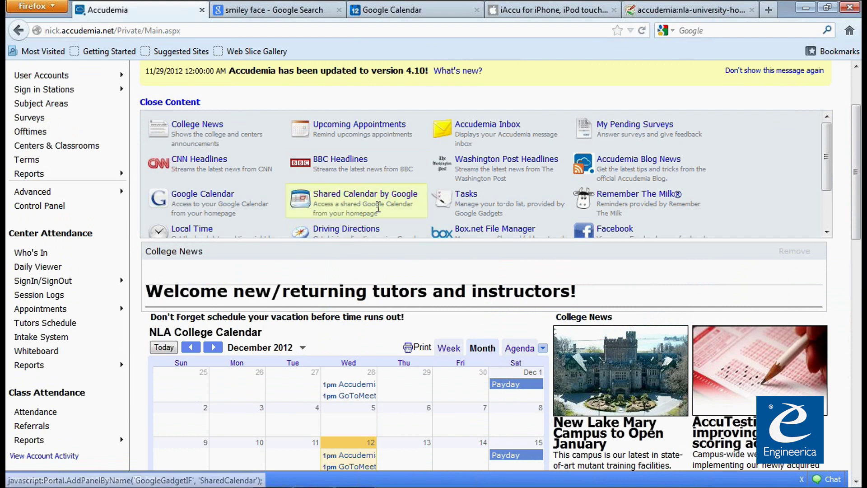
{"action": "left_click_drag", "start_coordinate": [857, 235], "coordinate": [860, 467]}
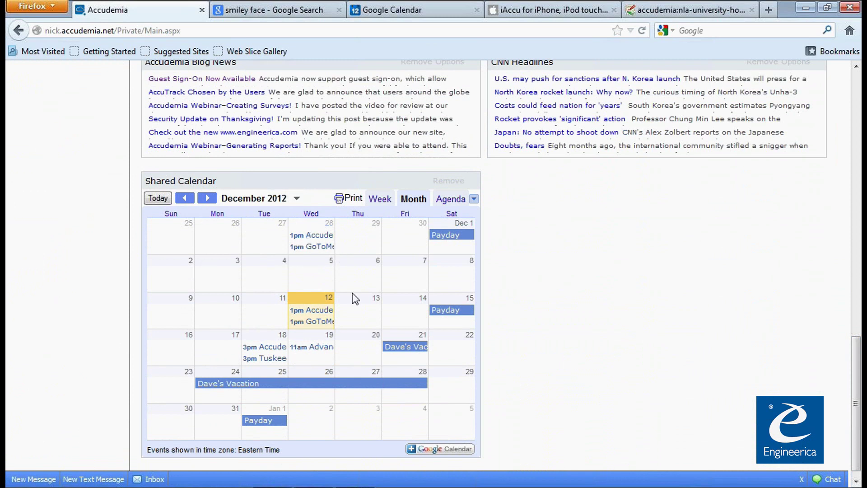
{"action": "scroll", "coordinate": [354, 295], "scroll_direction": "up", "scroll_amount": 5}
{"action": "scroll", "coordinate": [381, 342], "scroll_direction": "up", "scroll_amount": 8}
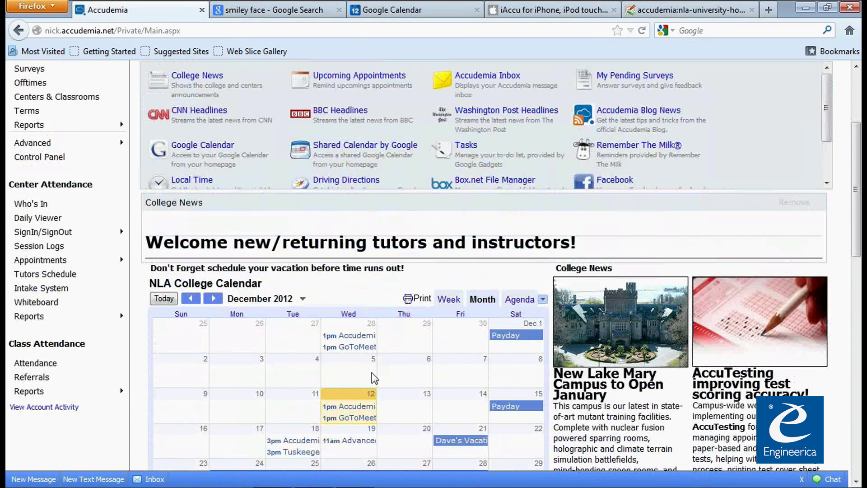
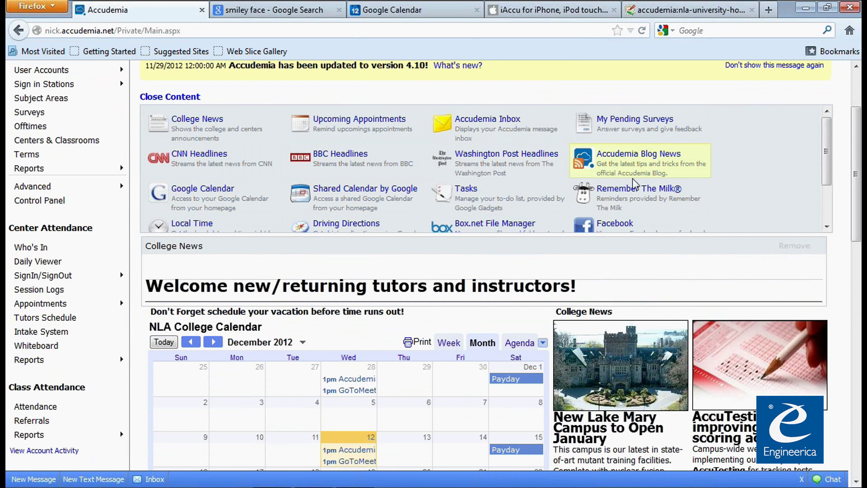
Open the "Guest Sign-On Now Available" post from the Accudemia Blog News panel and read through it
{"action": "scroll", "coordinate": [343, 362], "scroll_direction": "down", "scroll_amount": 10}
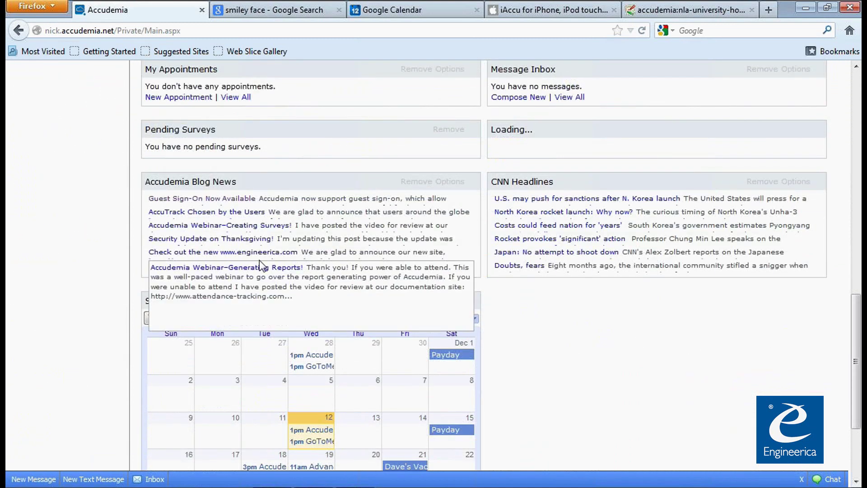
{"action": "mouse_move", "coordinate": [233, 197]}
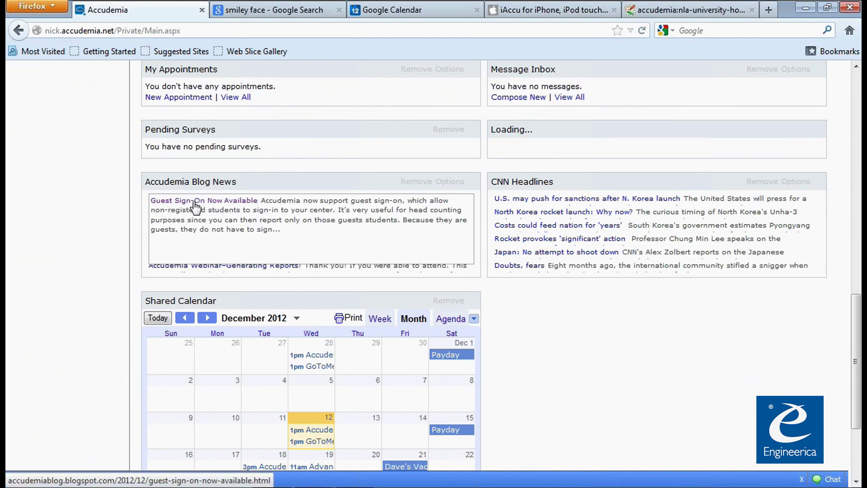
{"action": "left_click", "coordinate": [237, 203]}
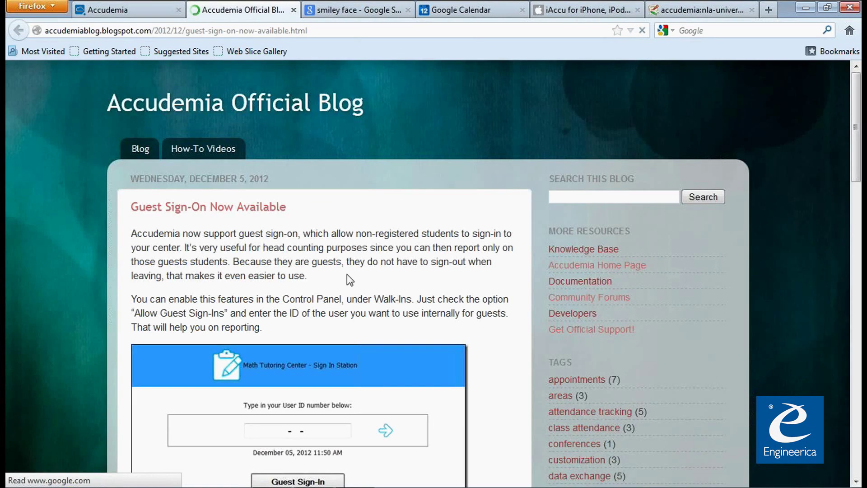
{"action": "scroll", "coordinate": [348, 277], "scroll_direction": "down", "scroll_amount": 5}
{"action": "scroll", "coordinate": [305, 255], "scroll_direction": "down", "scroll_amount": 9}
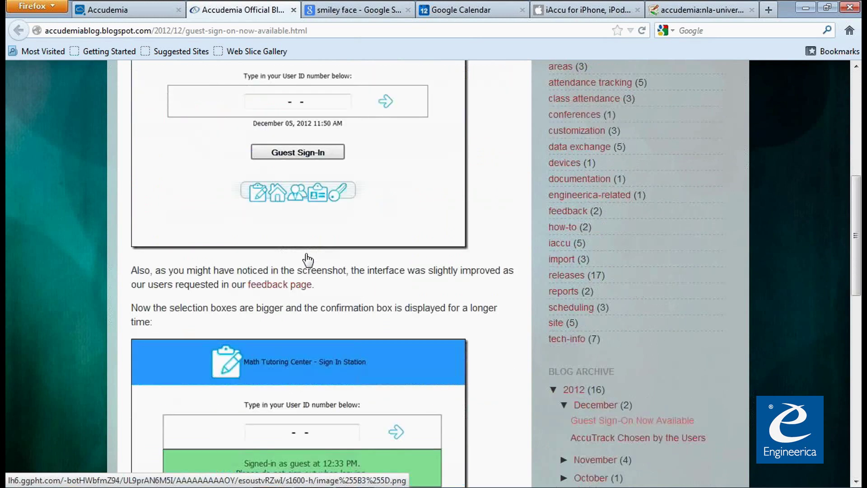
{"action": "scroll", "coordinate": [308, 271], "scroll_direction": "up", "scroll_amount": 3}
{"action": "scroll", "coordinate": [307, 271], "scroll_direction": "up", "scroll_amount": 11}
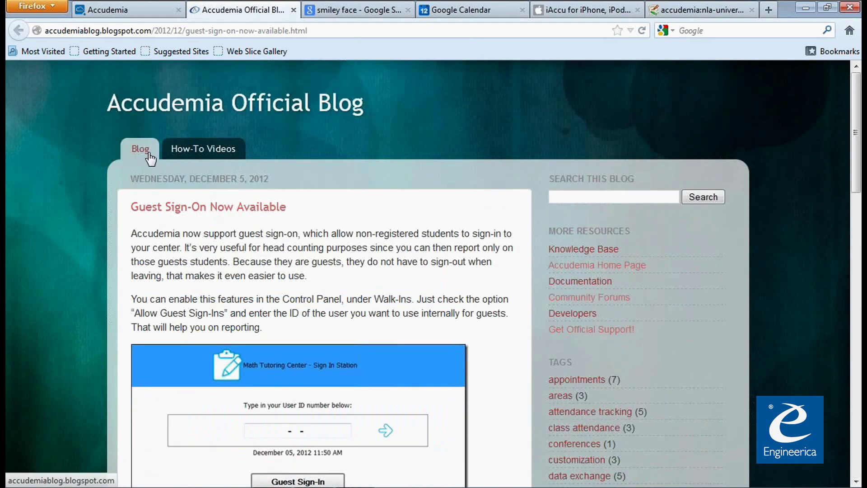
Browse the blog's main page and its older posts, and close the blog to return to Accudemia
{"action": "left_click", "coordinate": [149, 154]}
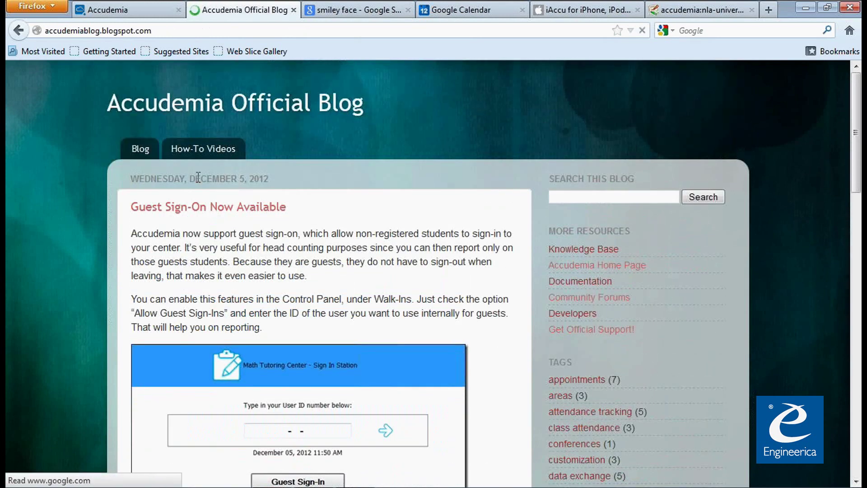
{"action": "scroll", "coordinate": [322, 306], "scroll_direction": "down", "scroll_amount": 7}
{"action": "scroll", "coordinate": [321, 306], "scroll_direction": "down", "scroll_amount": 20}
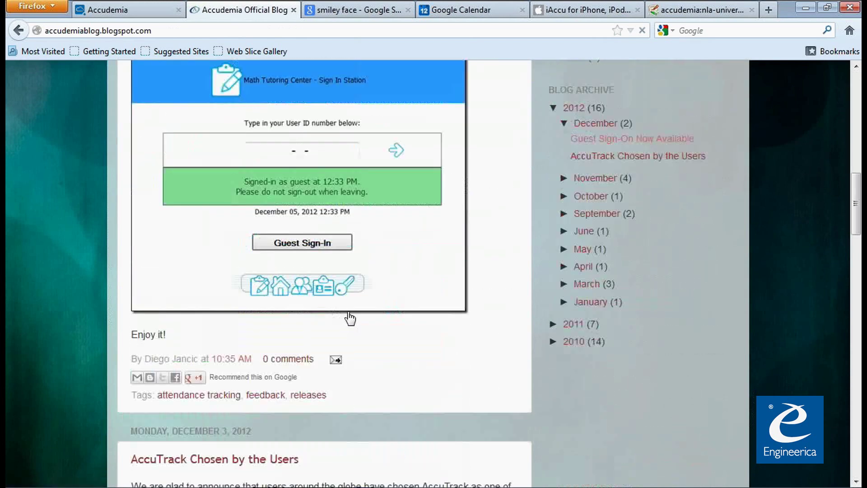
{"action": "scroll", "coordinate": [407, 342], "scroll_direction": "down", "scroll_amount": 5}
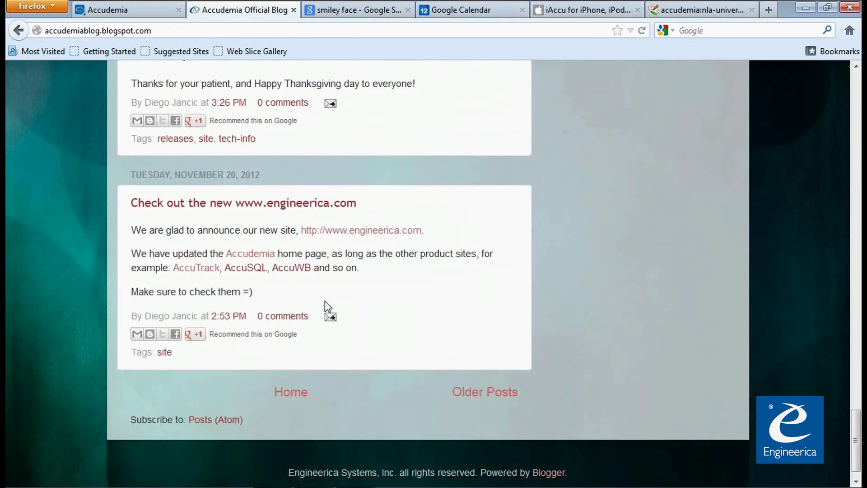
{"action": "left_click", "coordinate": [471, 393]}
{"action": "scroll", "coordinate": [214, 242], "scroll_direction": "down", "scroll_amount": 15}
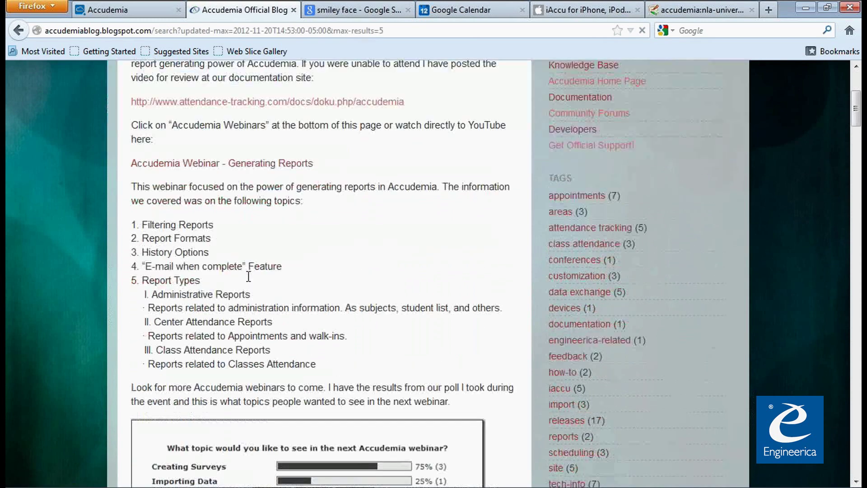
{"action": "scroll", "coordinate": [253, 283], "scroll_direction": "up", "scroll_amount": 15}
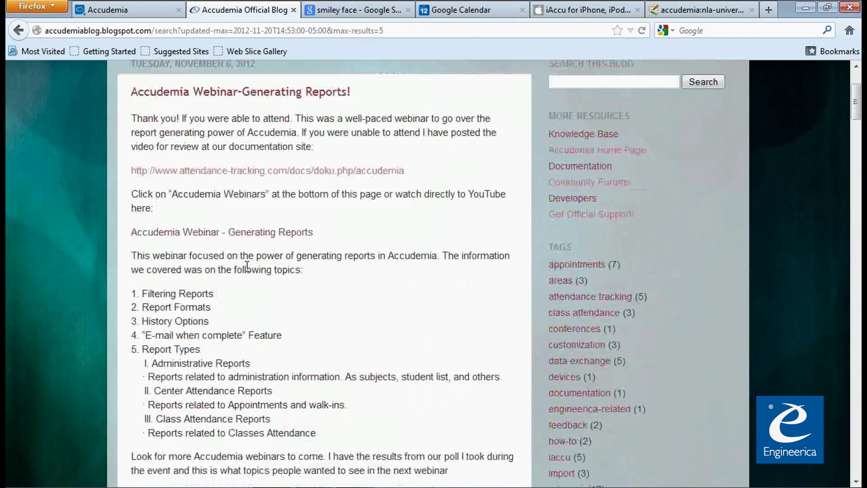
{"action": "left_click", "coordinate": [293, 9]}
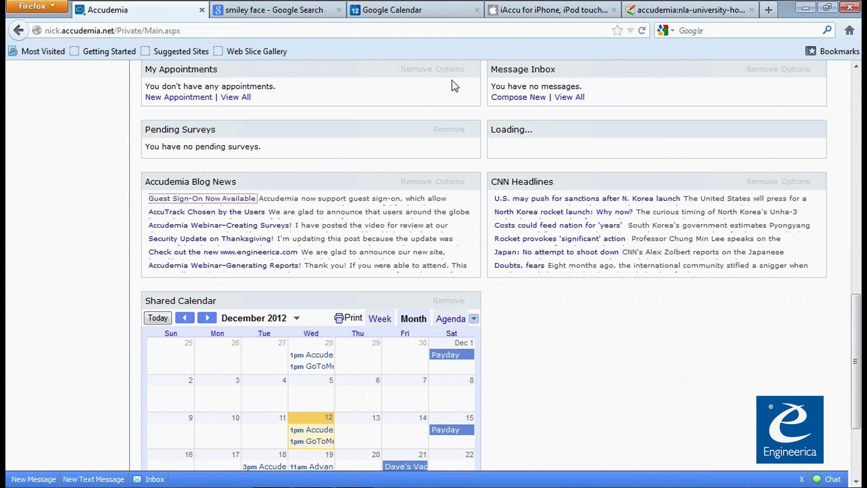
Set the Accudemia Blog News panel to show 5 headlines and save its options
{"action": "left_click", "coordinate": [450, 182]}
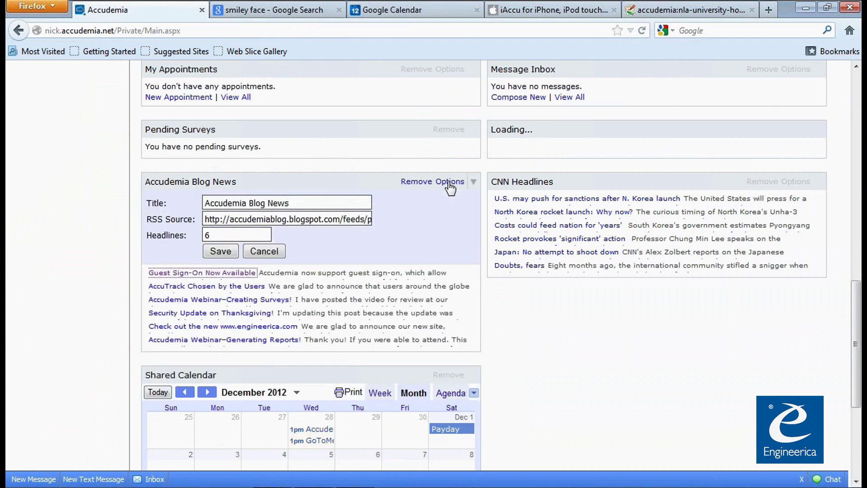
{"action": "left_click_drag", "start_coordinate": [223, 236], "coordinate": [194, 235]}
{"action": "type", "text": "5"}
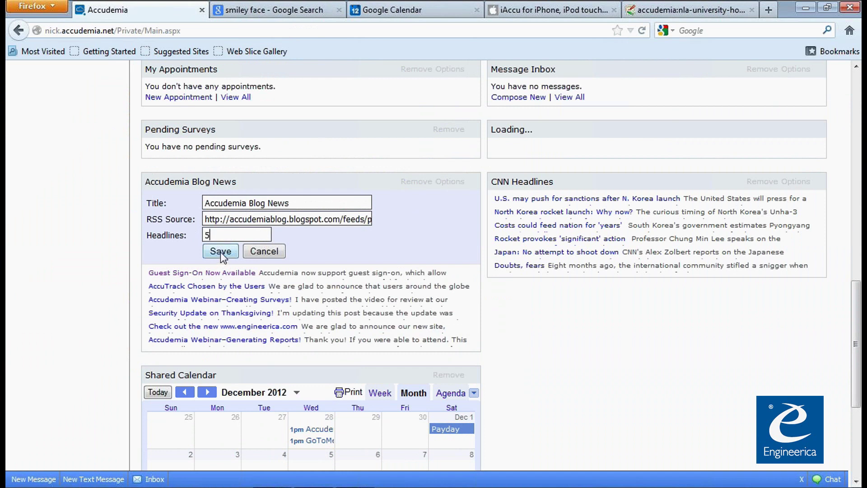
{"action": "left_click", "coordinate": [221, 256]}
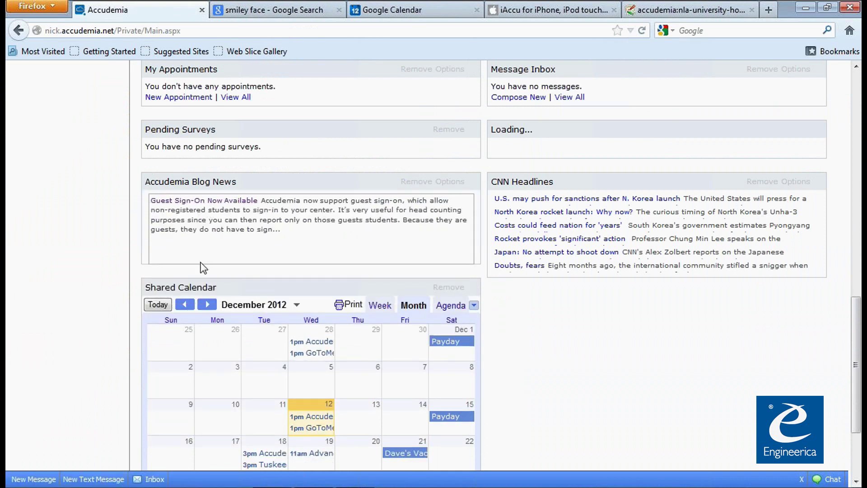
{"action": "mouse_move", "coordinate": [186, 211]}
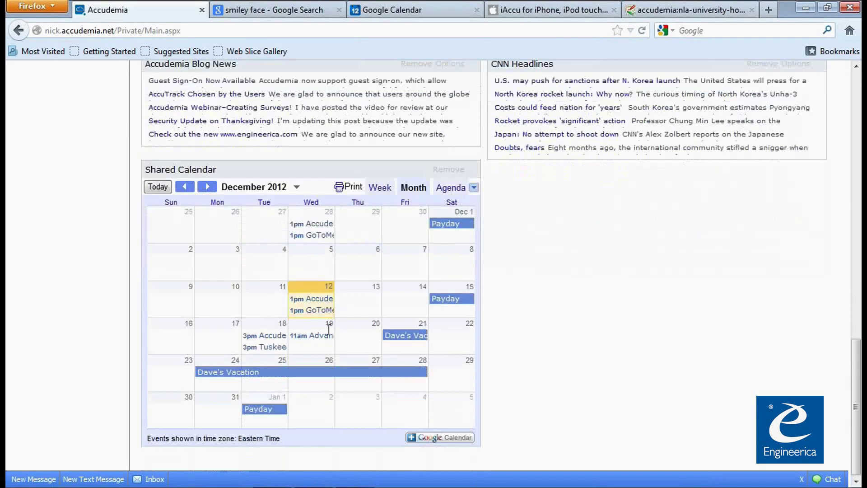
Move the My Appointments panel above Message Inbox in the other homepage column and close the list of available content
{"action": "scroll", "coordinate": [323, 327], "scroll_direction": "up", "scroll_amount": 6}
{"action": "left_click_drag", "start_coordinate": [367, 327], "coordinate": [705, 332]}
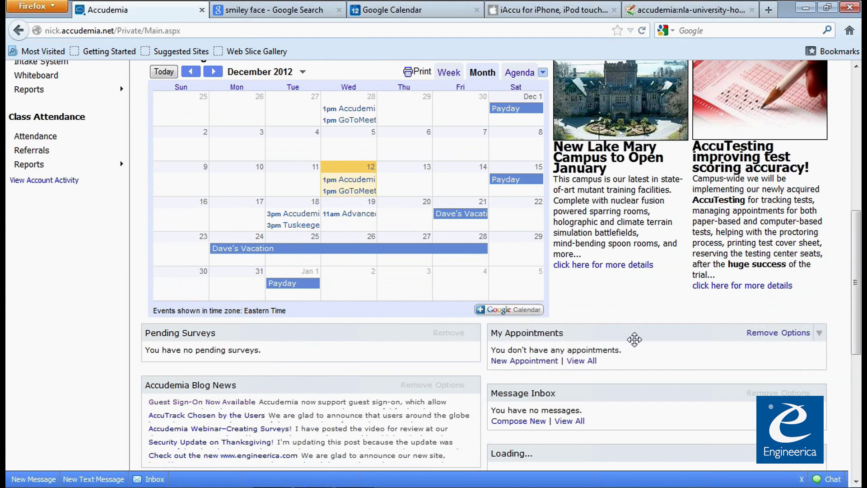
{"action": "scroll", "coordinate": [248, 335], "scroll_direction": "up", "scroll_amount": 8}
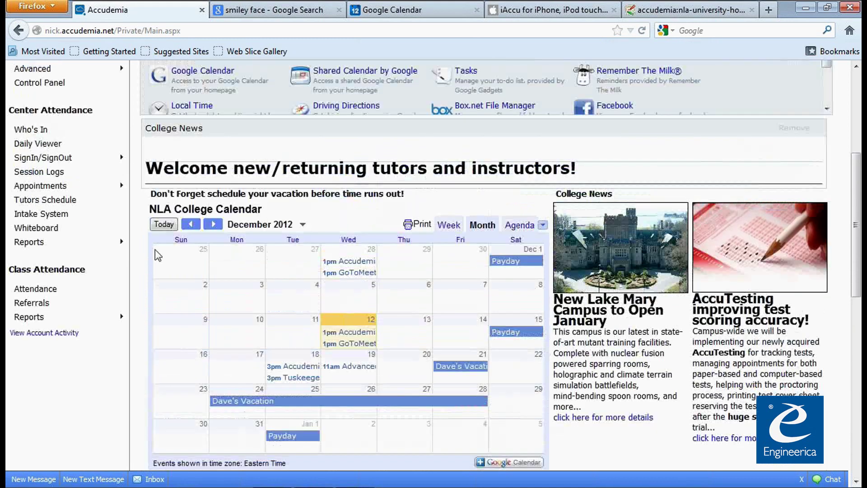
{"action": "left_click", "coordinate": [182, 194]}
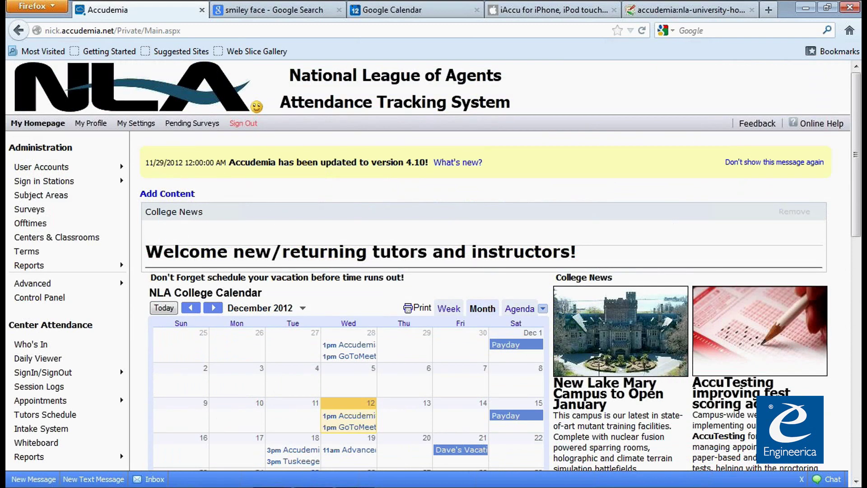
{"action": "left_click", "coordinate": [194, 479]}
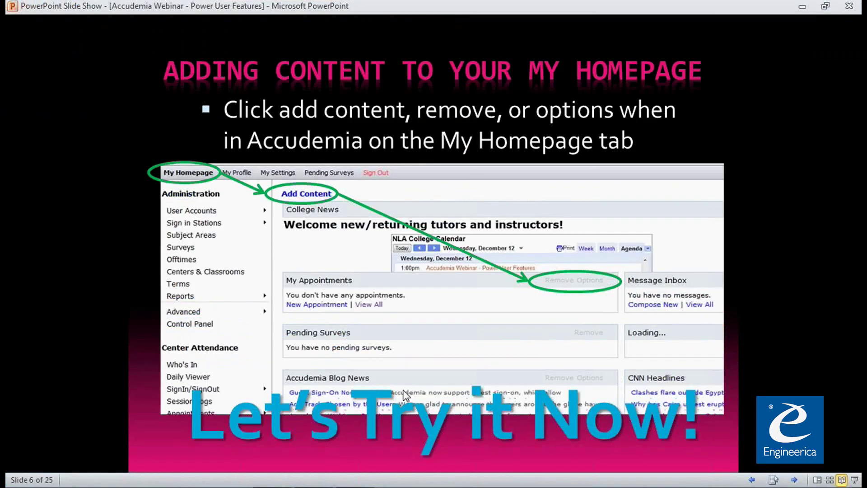
{"action": "left_click", "coordinate": [421, 379]}
{"action": "left_click", "coordinate": [421, 378]}
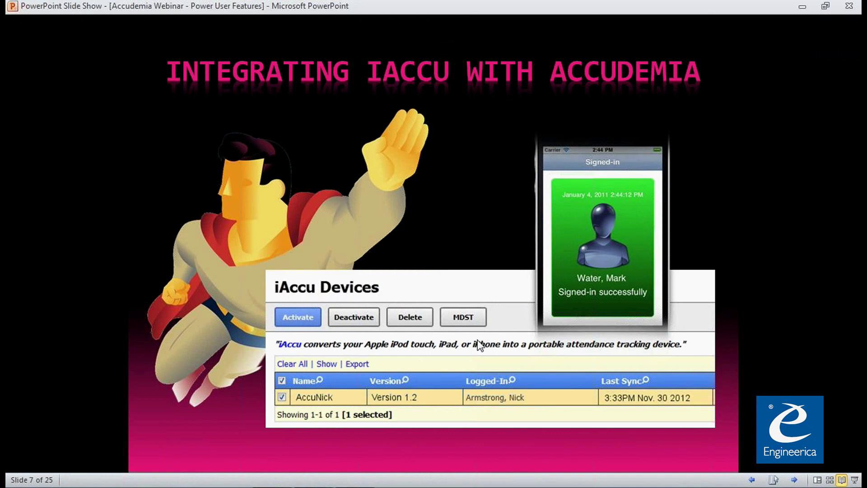
{"action": "left_click", "coordinate": [486, 357]}
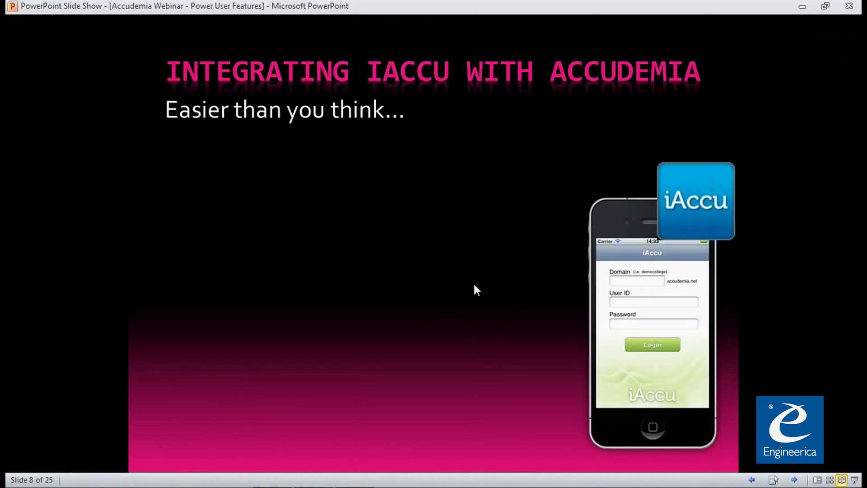
{"action": "left_click", "coordinate": [442, 270]}
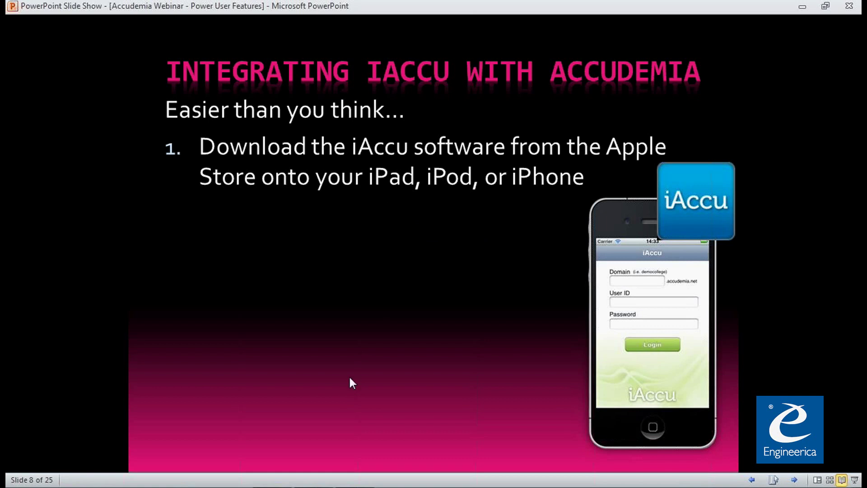
Switch to Firefox and examine the iAccu app's iTunes page, including its description, requirements and iPhone screenshots
{"action": "left_click", "coordinate": [302, 483]}
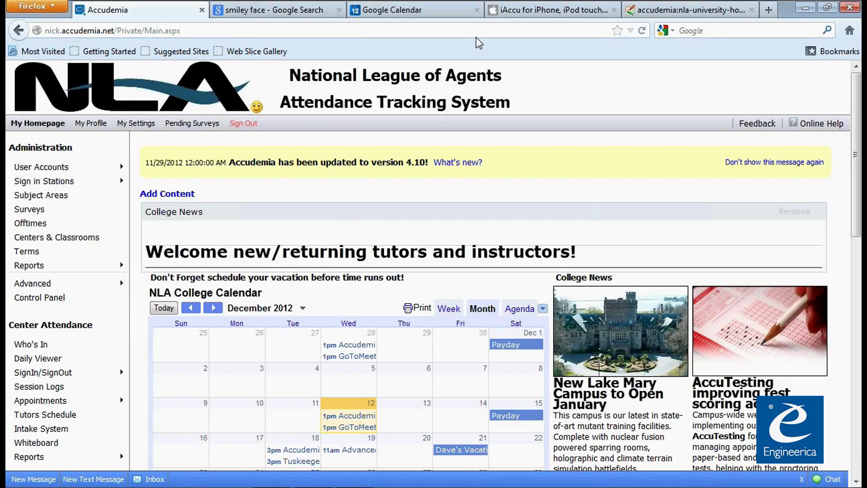
{"action": "left_click", "coordinate": [548, 10]}
{"action": "scroll", "coordinate": [318, 359], "scroll_direction": "down", "scroll_amount": 5}
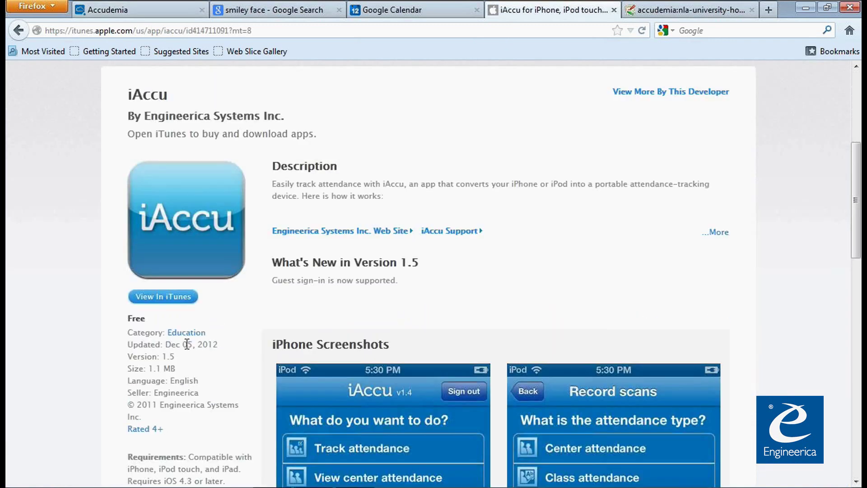
{"action": "scroll", "coordinate": [319, 375], "scroll_direction": "down", "scroll_amount": 2}
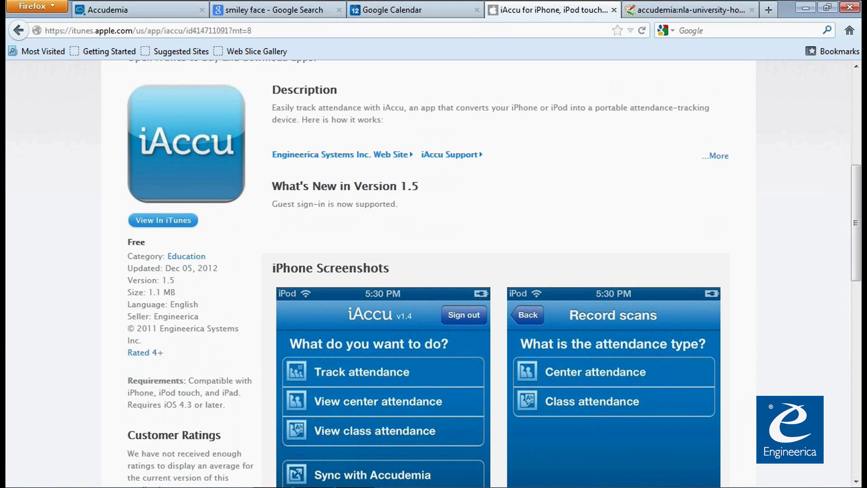
{"action": "scroll", "coordinate": [251, 458], "scroll_direction": "down", "scroll_amount": 4}
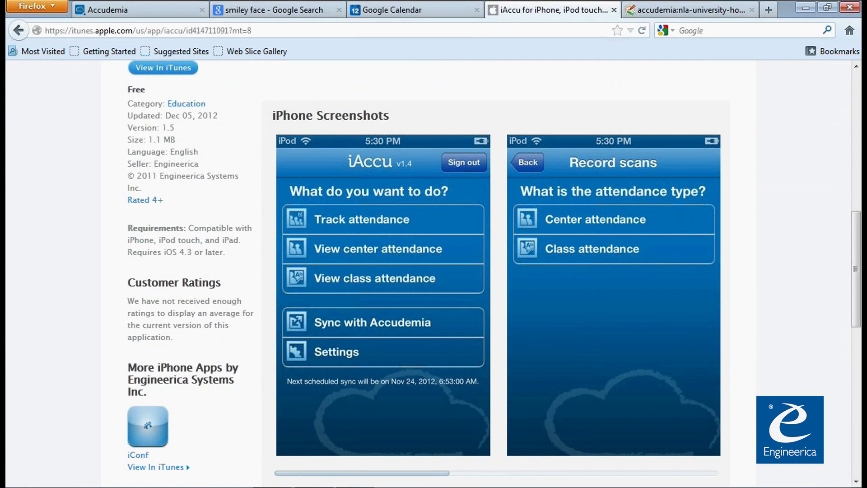
{"action": "key", "text": "super+d"}
{"action": "key", "text": "alt+Tab"}
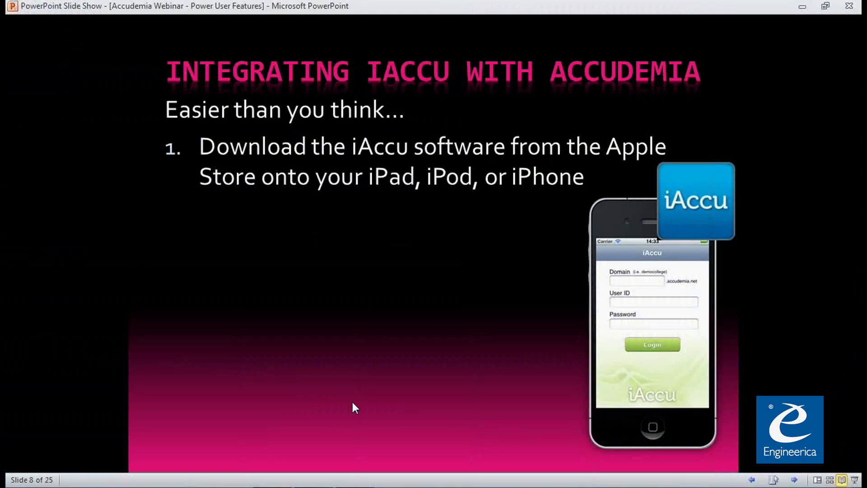
{"action": "left_click", "coordinate": [396, 270]}
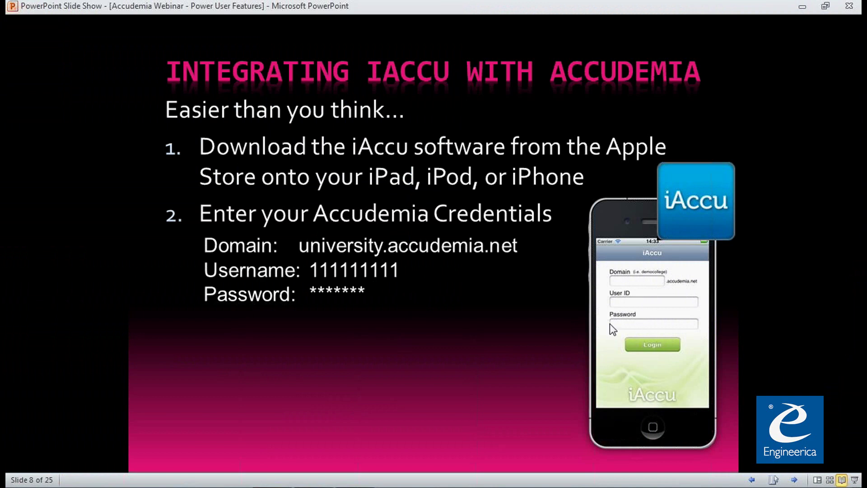
{"action": "left_click", "coordinate": [408, 313]}
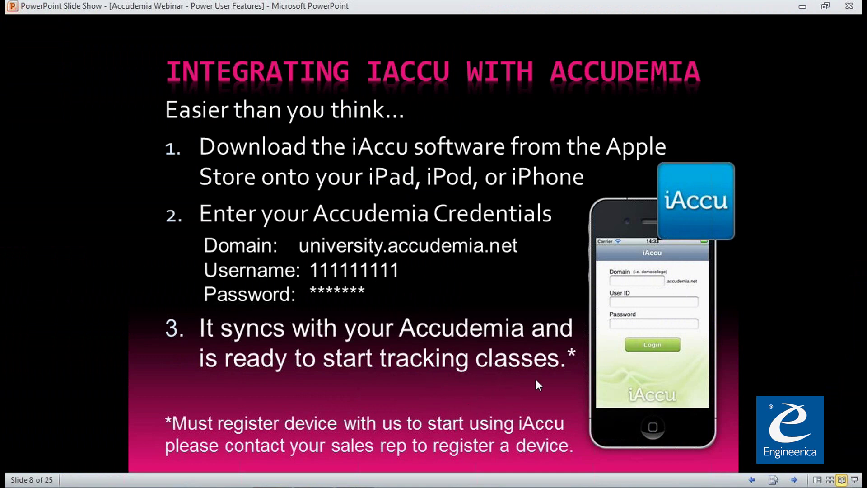
{"action": "left_click", "coordinate": [500, 383]}
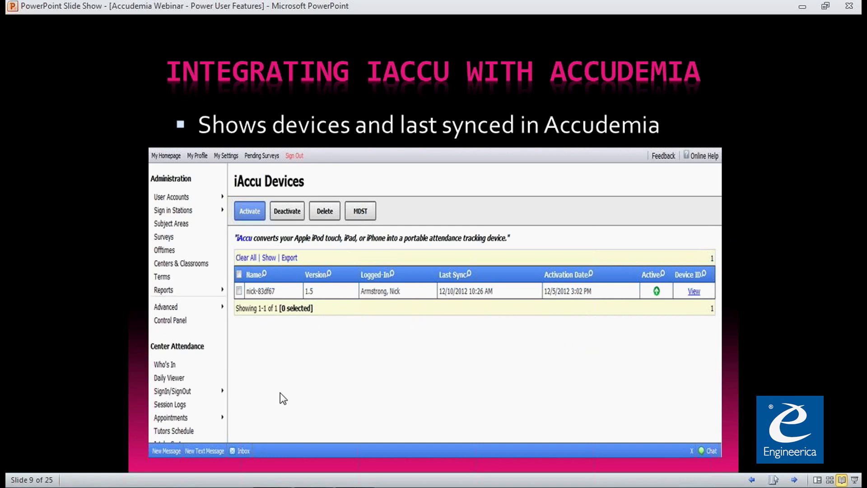
Return to Accudemia in Firefox, view the iAccu sign-in station devices, and open their Multi-Device Session Tracking (MDST) page
{"action": "key", "text": "alt+Tab"}
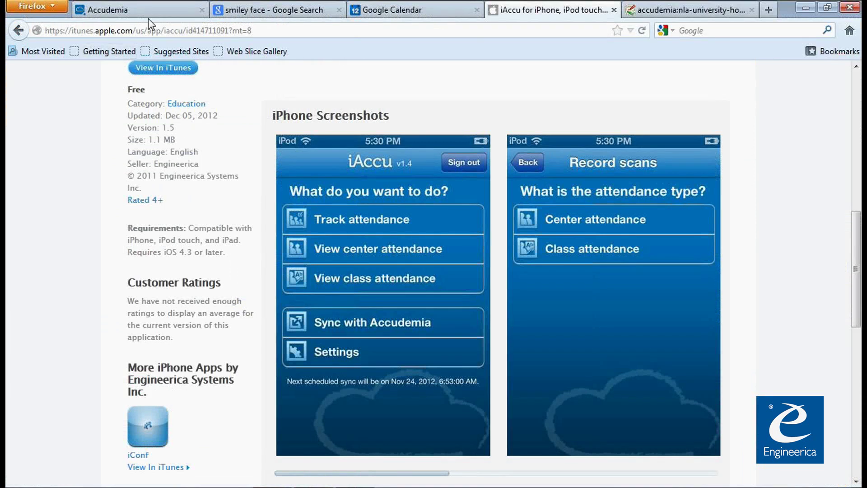
{"action": "left_click", "coordinate": [148, 17]}
{"action": "mouse_move", "coordinate": [95, 182]}
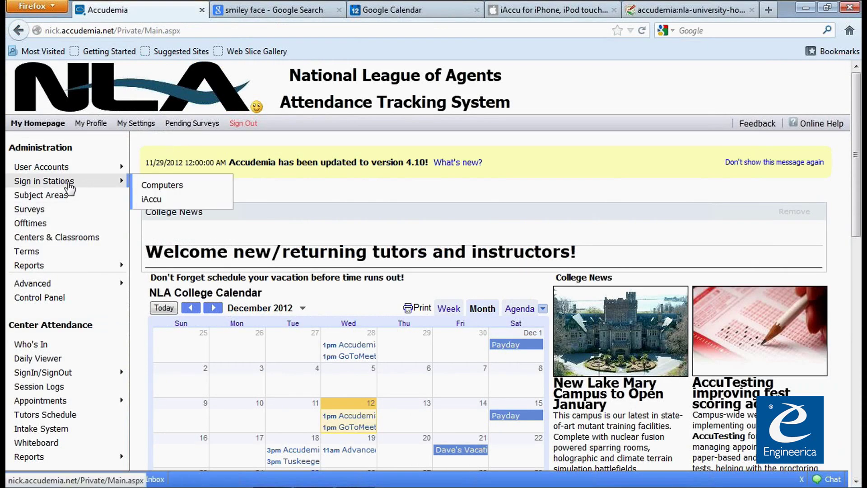
{"action": "left_click", "coordinate": [150, 200]}
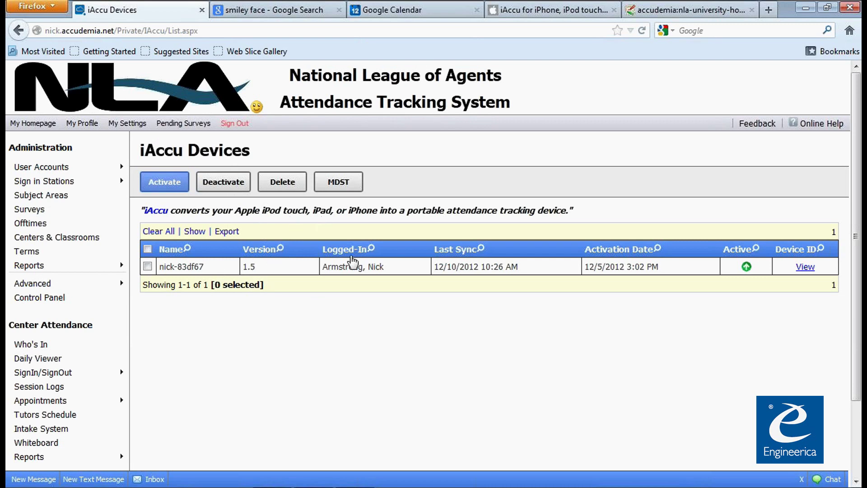
{"action": "left_click", "coordinate": [339, 185]}
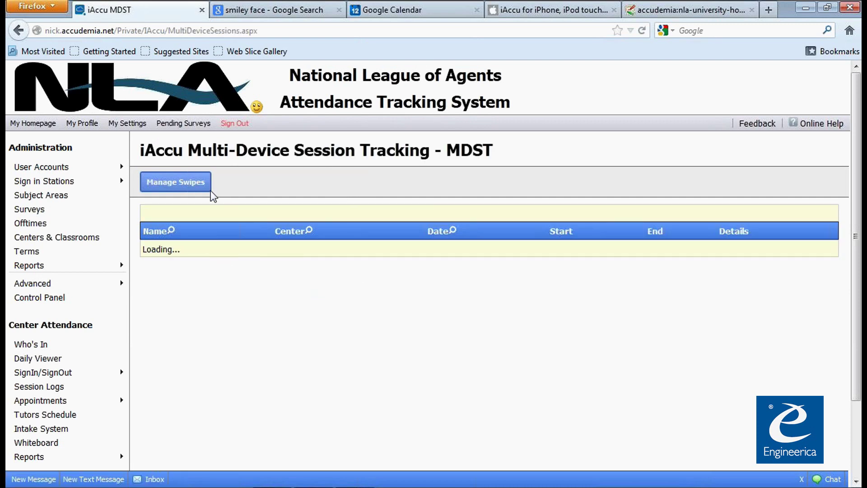
{"action": "left_click", "coordinate": [198, 186]}
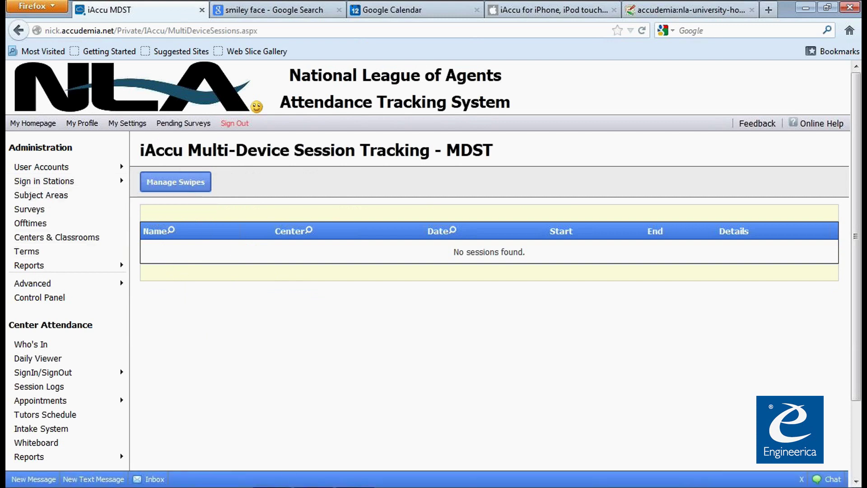
Switch to the PowerPoint slide show and advance to the slide on integrating AccuWB with Accudemia
{"action": "mouse_move", "coordinate": [314, 486]}
{"action": "key", "text": "alt+Tab"}
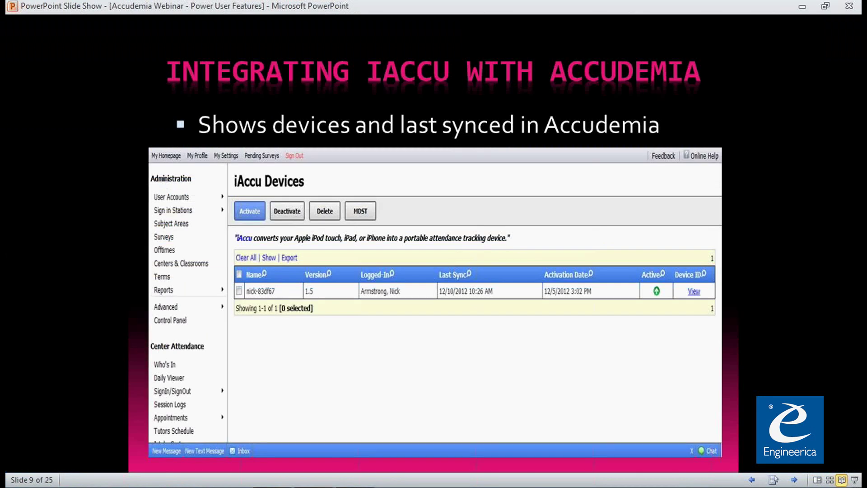
{"action": "left_click", "coordinate": [303, 417]}
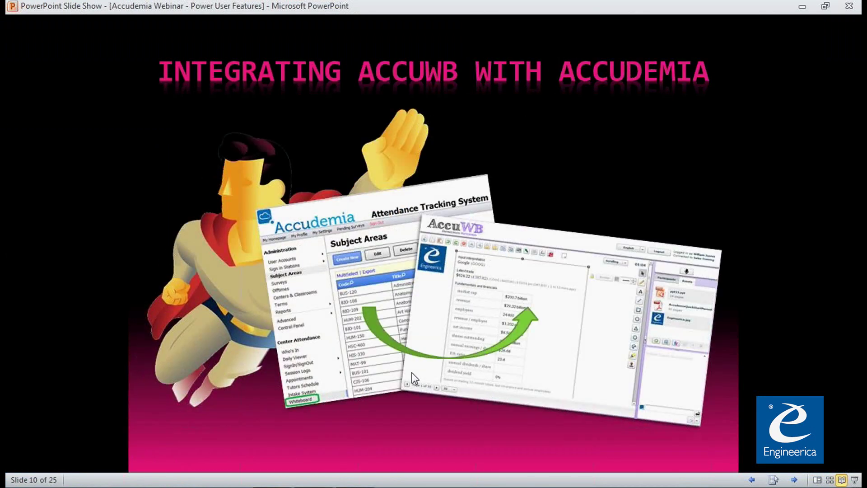
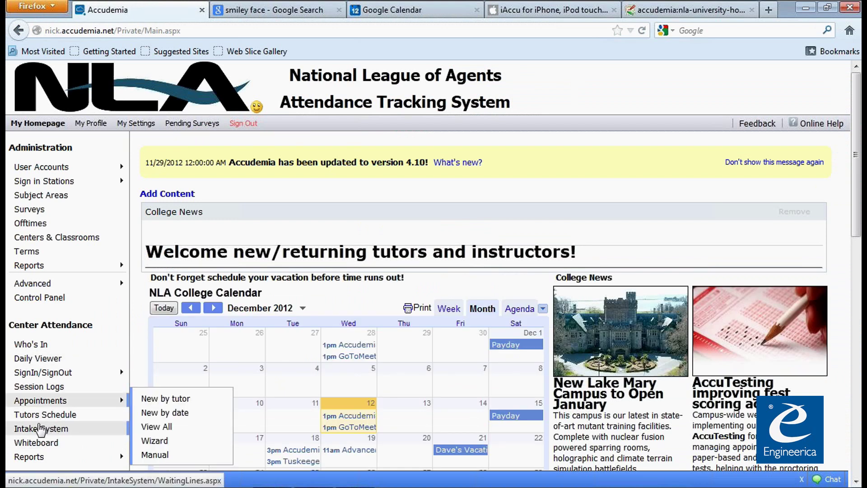
Open the Intake System's waiting lines in Accudemia and enable the English Studies Lab waiting line
{"action": "left_click", "coordinate": [67, 432]}
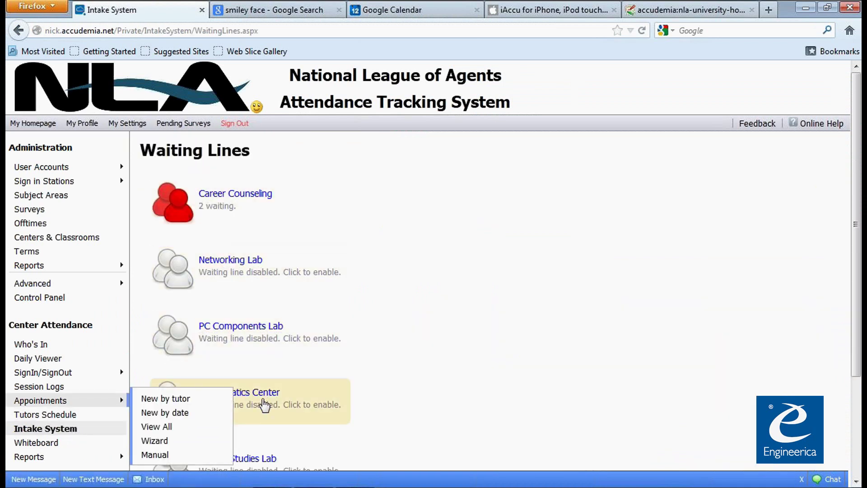
{"action": "scroll", "coordinate": [314, 396], "scroll_direction": "down", "scroll_amount": 3}
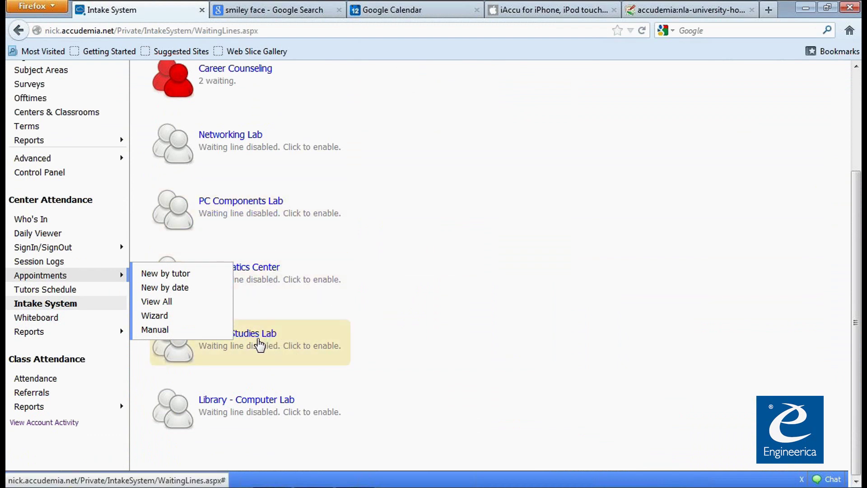
{"action": "left_click", "coordinate": [268, 343]}
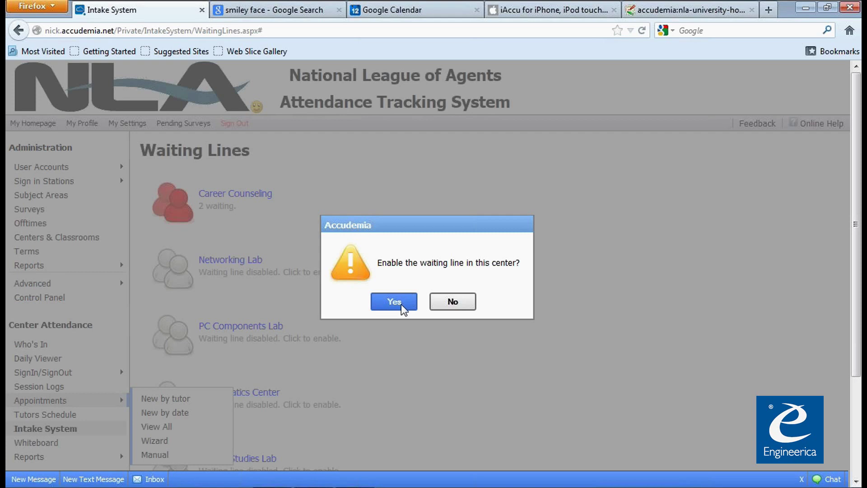
{"action": "left_click", "coordinate": [403, 307]}
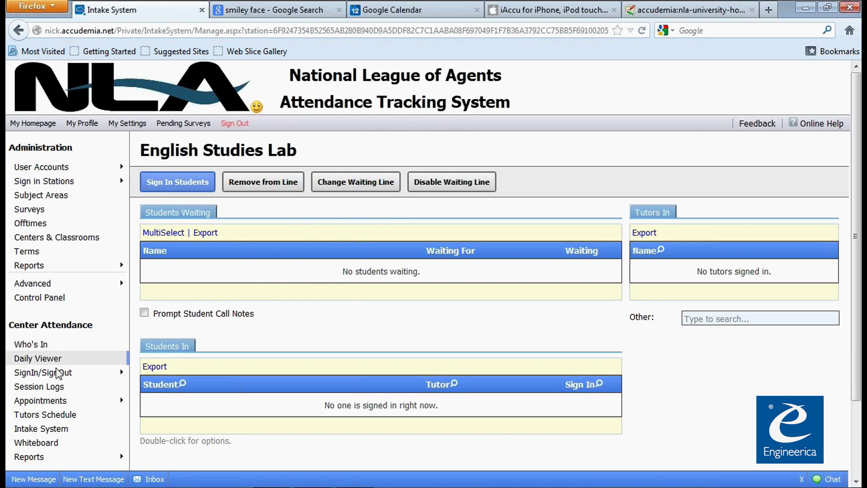
Return to the Waiting Lines overview, review the centers, and open the Career Counseling waiting line
{"action": "left_click", "coordinate": [53, 430]}
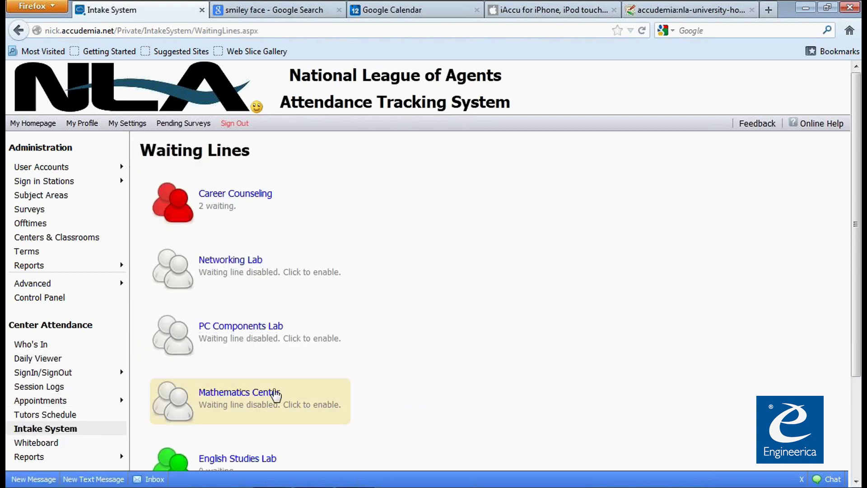
{"action": "scroll", "coordinate": [283, 394], "scroll_direction": "down", "scroll_amount": 3}
{"action": "scroll", "coordinate": [269, 340], "scroll_direction": "up", "scroll_amount": 2}
{"action": "scroll", "coordinate": [272, 339], "scroll_direction": "up", "scroll_amount": 1}
{"action": "double_click", "coordinate": [237, 209]}
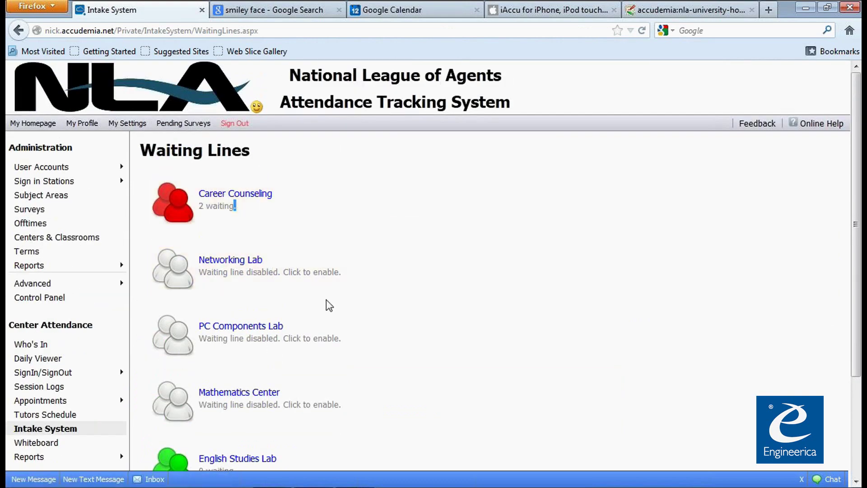
{"action": "left_click", "coordinate": [221, 203]}
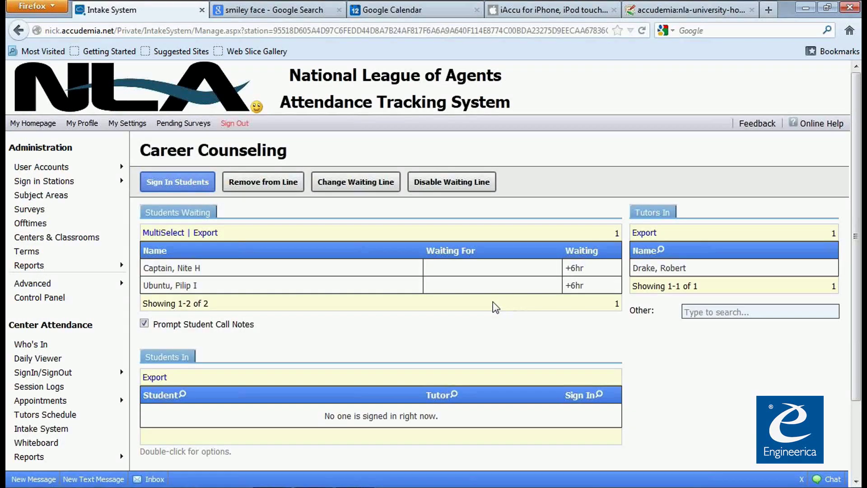
Sign in the first waiting Career Counseling student with the available tutor, using your own selection, and select the signed-in student's entry
{"action": "left_click", "coordinate": [206, 274]}
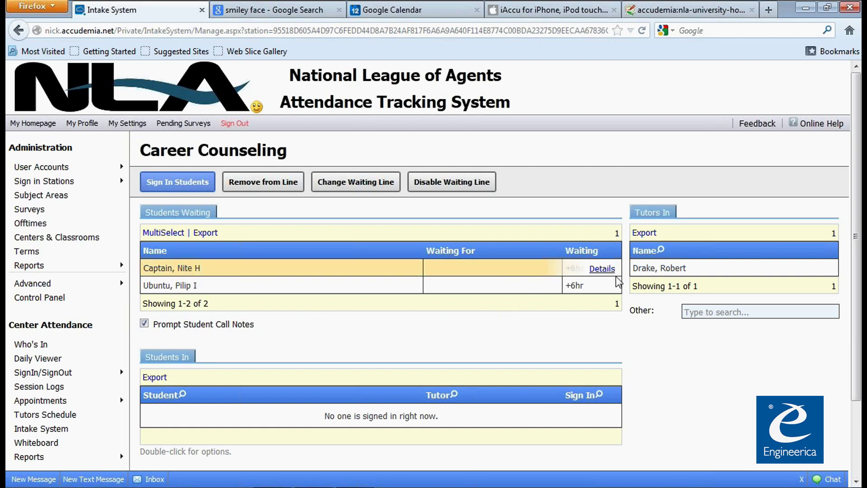
{"action": "left_click", "coordinate": [658, 271]}
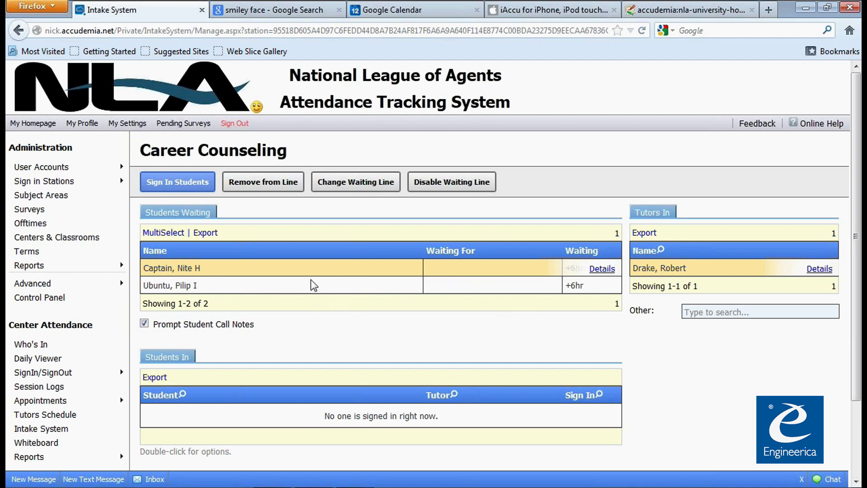
{"action": "left_click", "coordinate": [172, 187]}
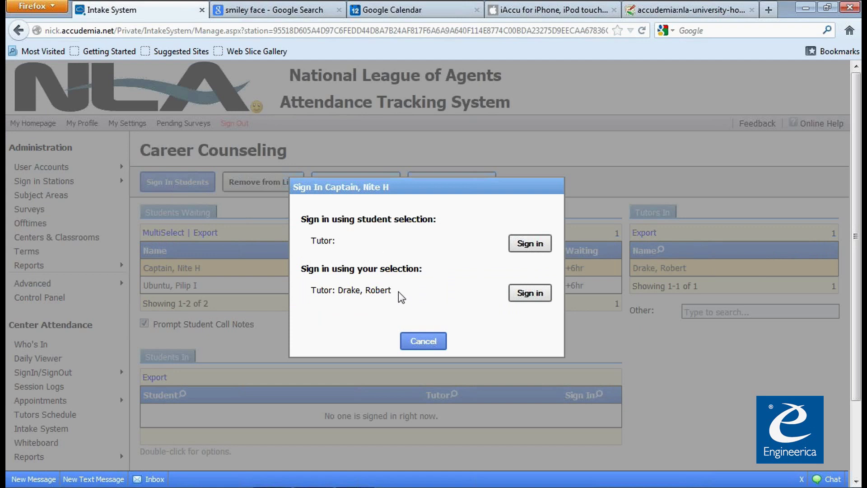
{"action": "left_click", "coordinate": [526, 296]}
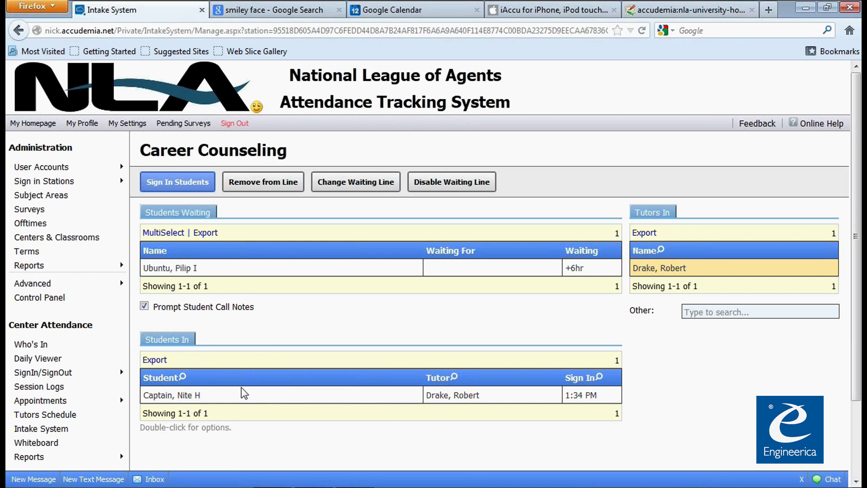
{"action": "left_click", "coordinate": [217, 396]}
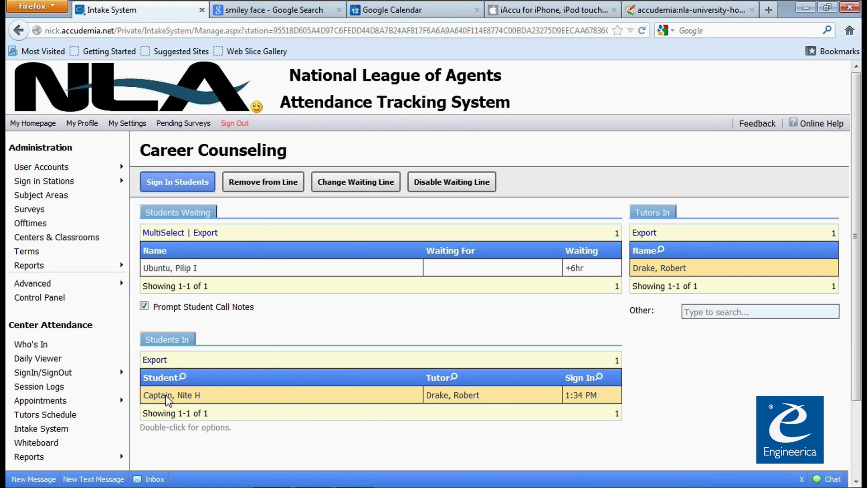
{"action": "mouse_move", "coordinate": [88, 399]}
Change to the English Studies Lab waiting line, disable it, and review the Waiting Lines overview
{"action": "left_click", "coordinate": [345, 185]}
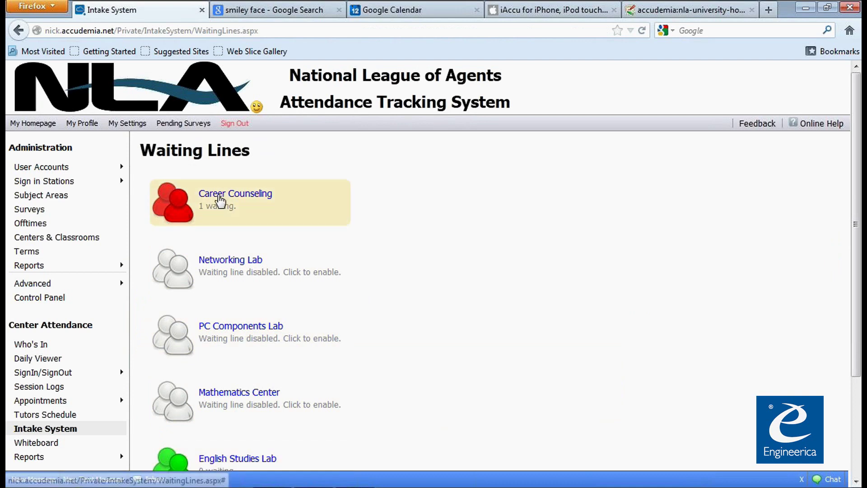
{"action": "scroll", "coordinate": [238, 355], "scroll_direction": "down", "scroll_amount": 5}
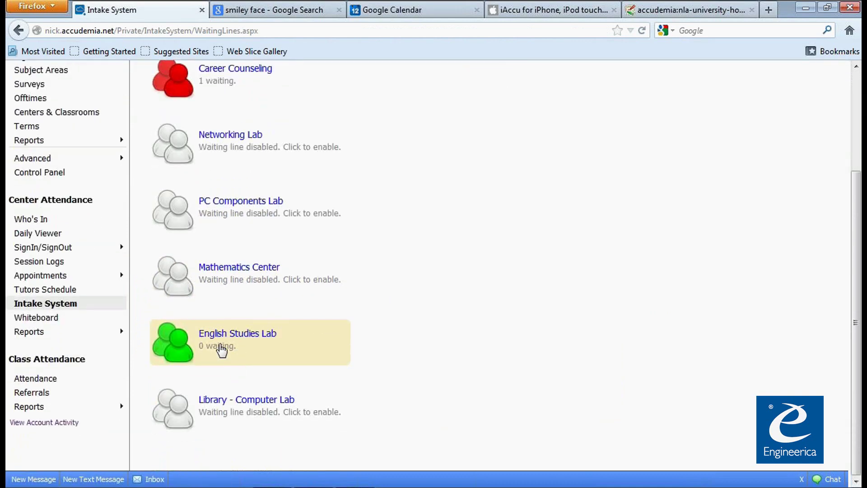
{"action": "left_click", "coordinate": [224, 344]}
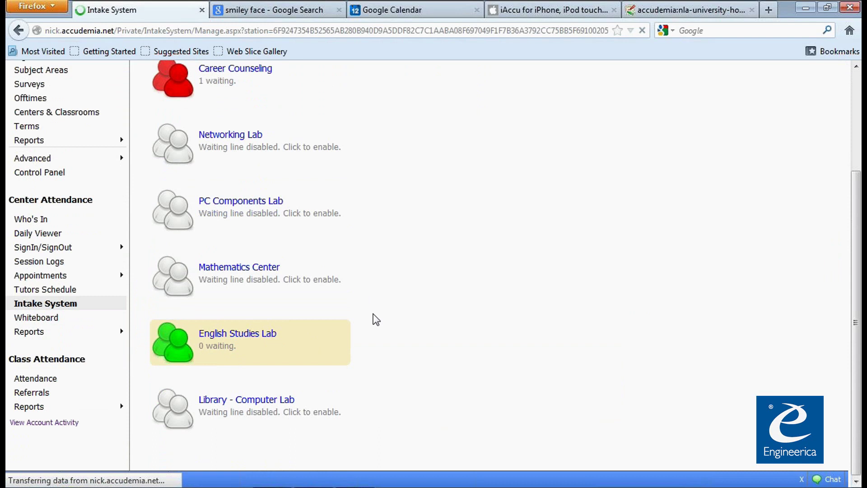
{"action": "left_click", "coordinate": [451, 190]}
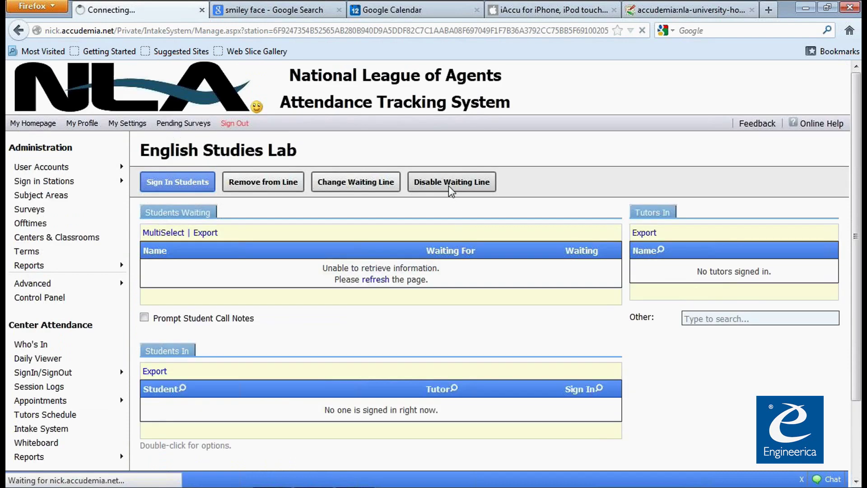
{"action": "scroll", "coordinate": [277, 355], "scroll_direction": "down", "scroll_amount": 5}
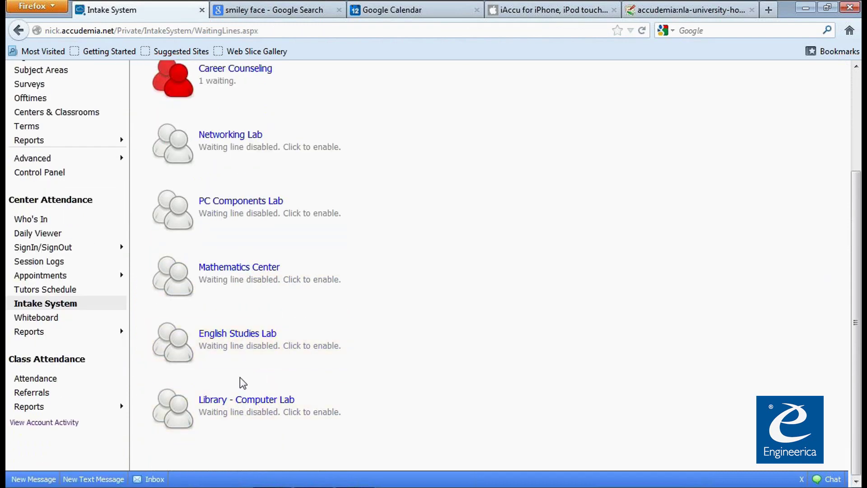
{"action": "scroll", "coordinate": [222, 366], "scroll_direction": "up", "scroll_amount": 2}
{"action": "scroll", "coordinate": [223, 369], "scroll_direction": "up", "scroll_amount": 3}
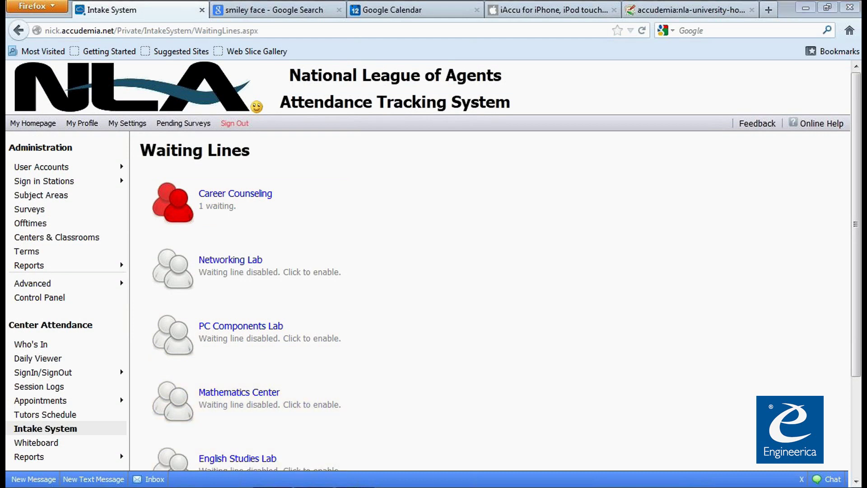
View the "Using the Grids Wisely" slide in PowerPoint and return to Accudemia in Firefox
{"action": "key", "text": "alt+Tab"}
{"action": "key", "text": "Right"}
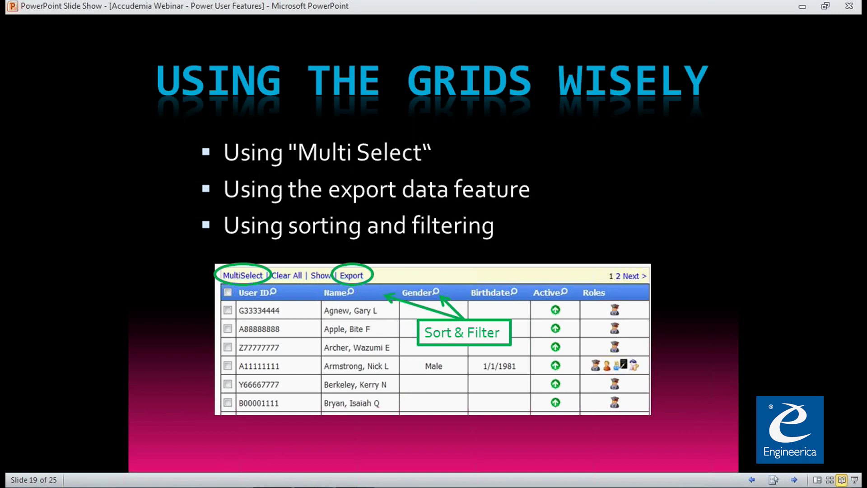
{"action": "key", "text": "alt+Tab"}
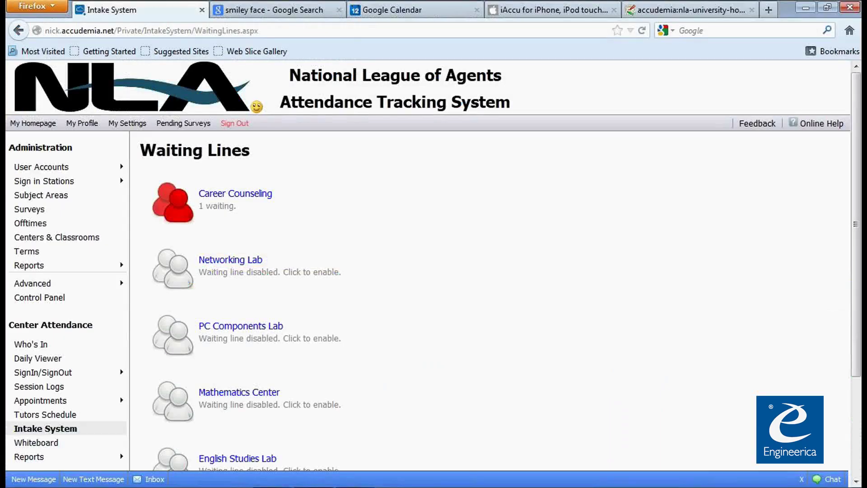
Open the Students list under User Accounts and sort it by name in descending order, followed by ascending order
{"action": "mouse_move", "coordinate": [86, 182]}
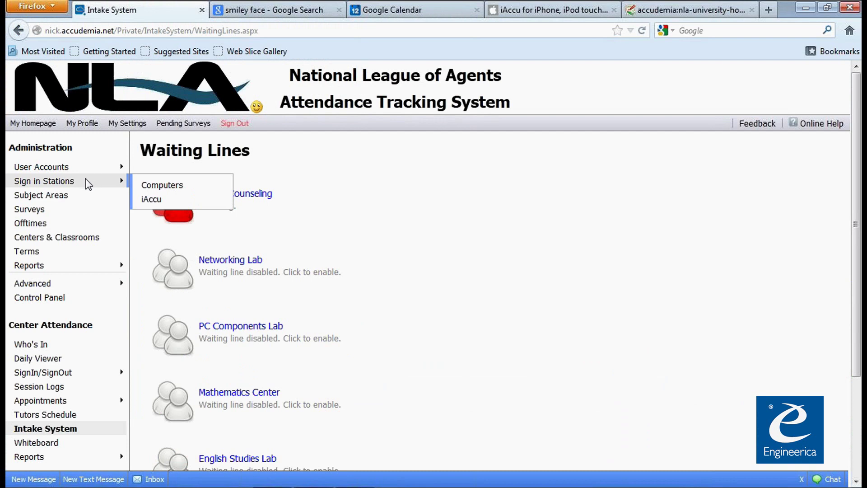
{"action": "mouse_move", "coordinate": [109, 168]}
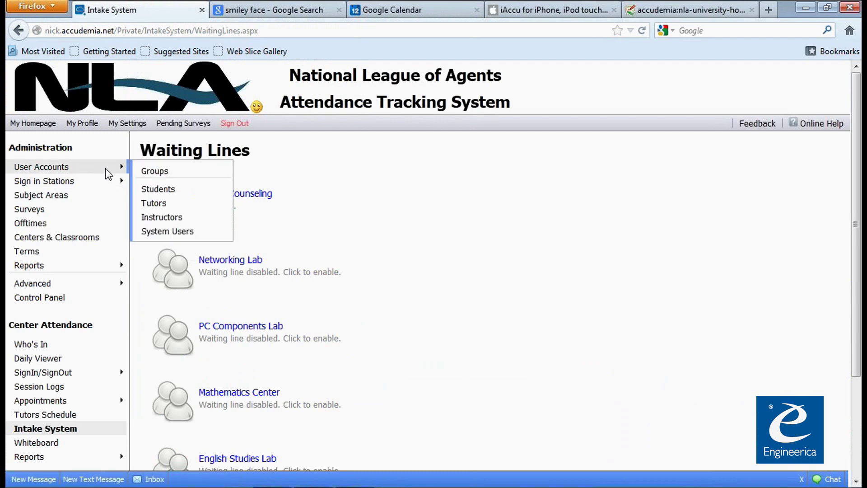
{"action": "left_click", "coordinate": [165, 194]}
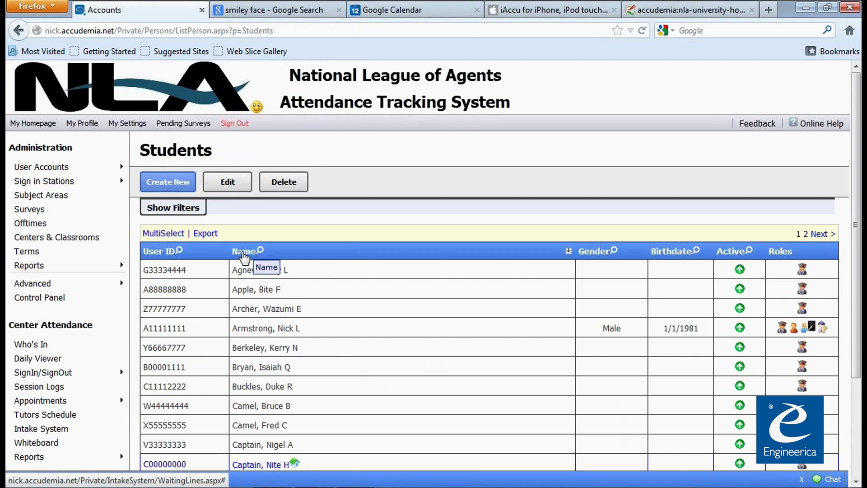
{"action": "left_click", "coordinate": [416, 252]}
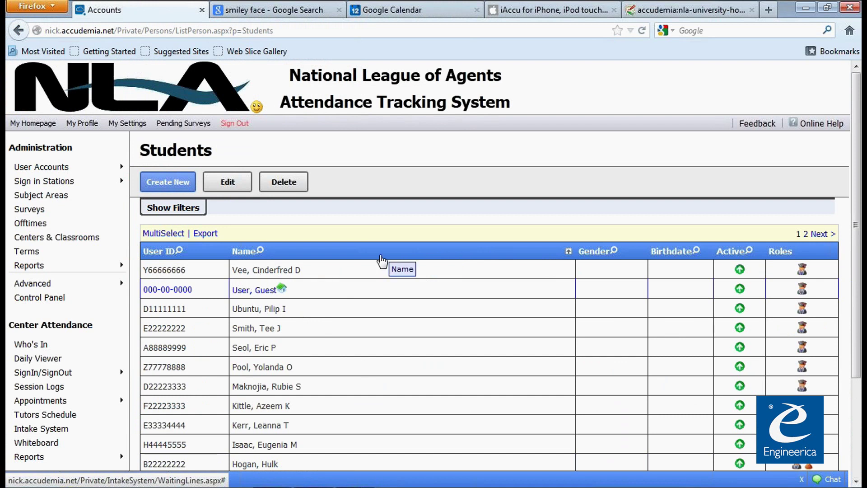
{"action": "left_click", "coordinate": [355, 254]}
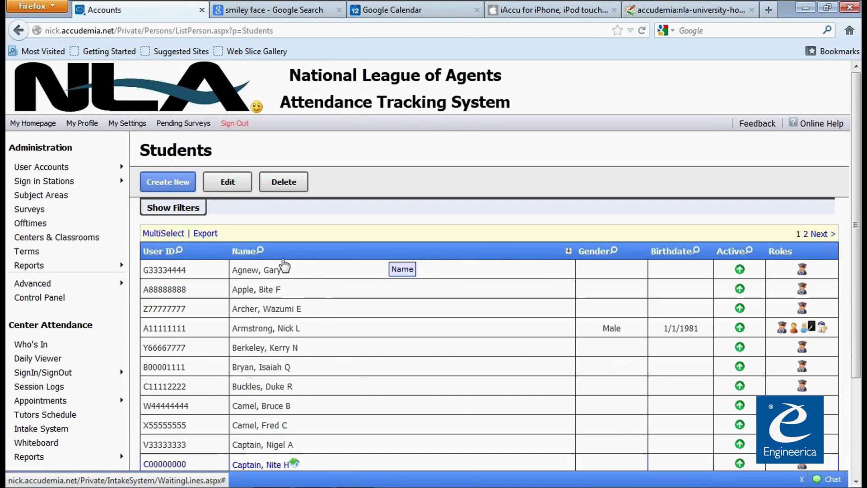
Filter the Students list on the Name column by a student's first name and clear the filter text
{"action": "left_click", "coordinate": [261, 251]}
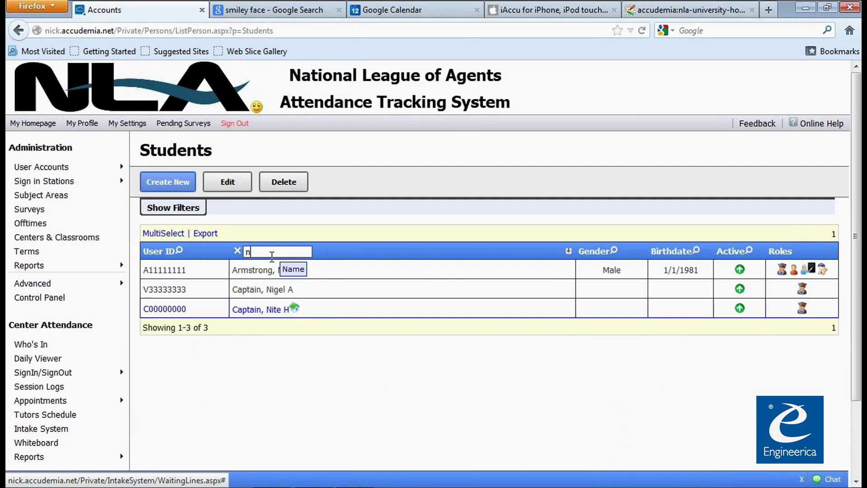
{"action": "type", "text": "nite"}
{"action": "key", "text": "ctrl+a"}
{"action": "key", "text": "BackSpace"}
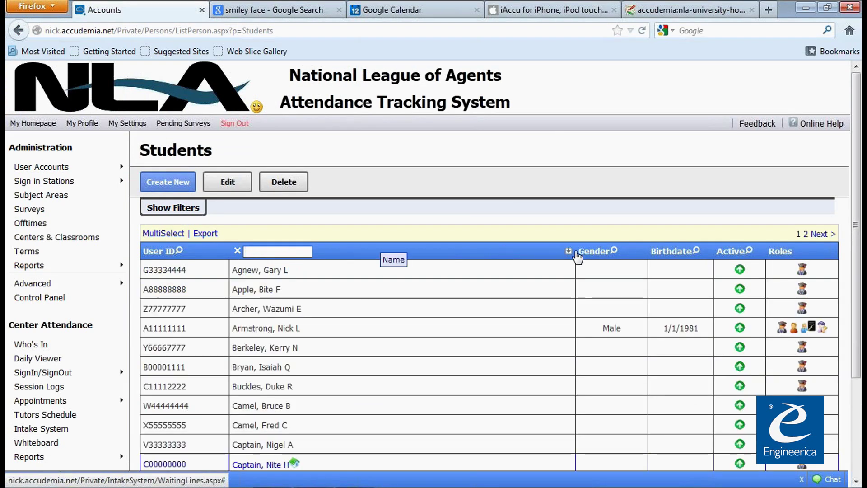
Filter the Students list by gender for Male and for Female, and remove the gender filter
{"action": "left_click", "coordinate": [614, 251]}
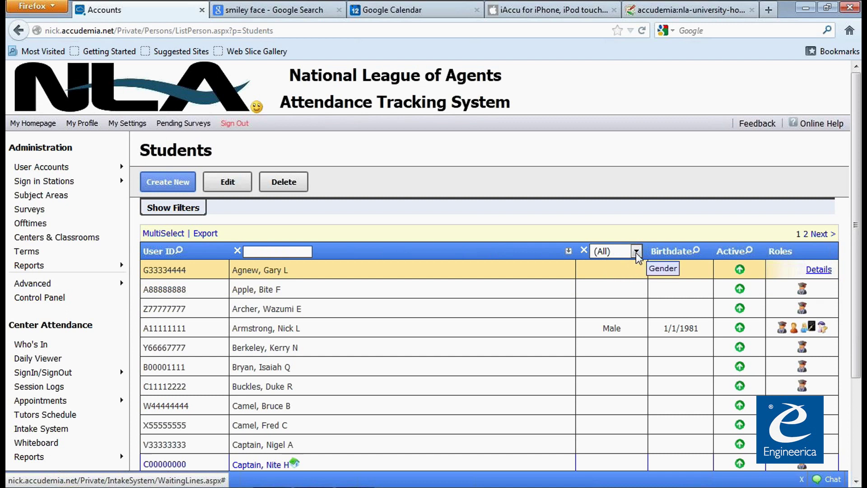
{"action": "left_click", "coordinate": [636, 251]}
{"action": "left_click", "coordinate": [614, 288]}
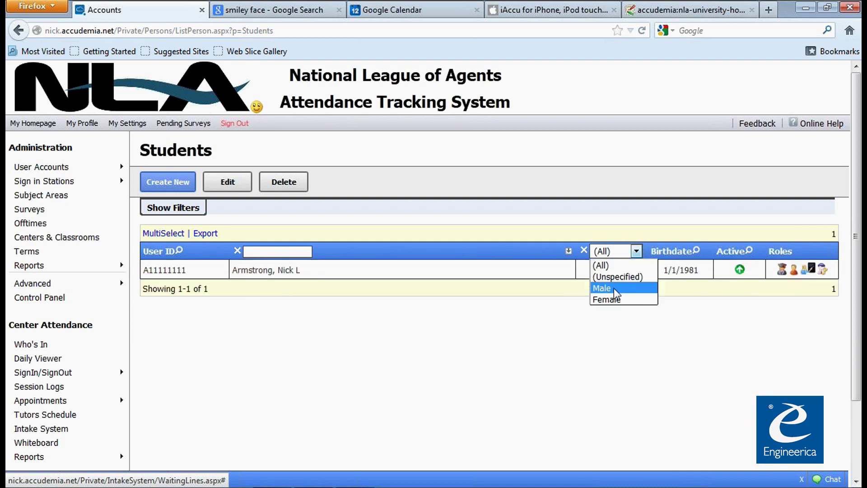
{"action": "left_click", "coordinate": [640, 255]}
{"action": "left_click", "coordinate": [628, 298]}
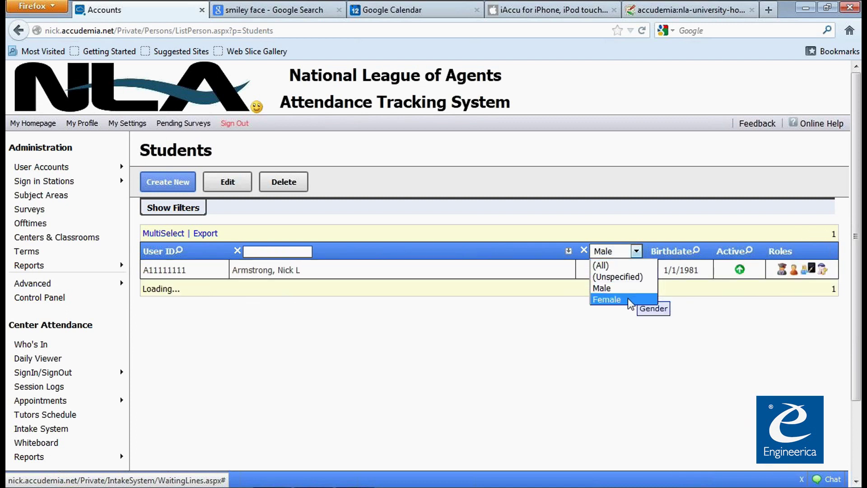
{"action": "left_click", "coordinate": [584, 250]}
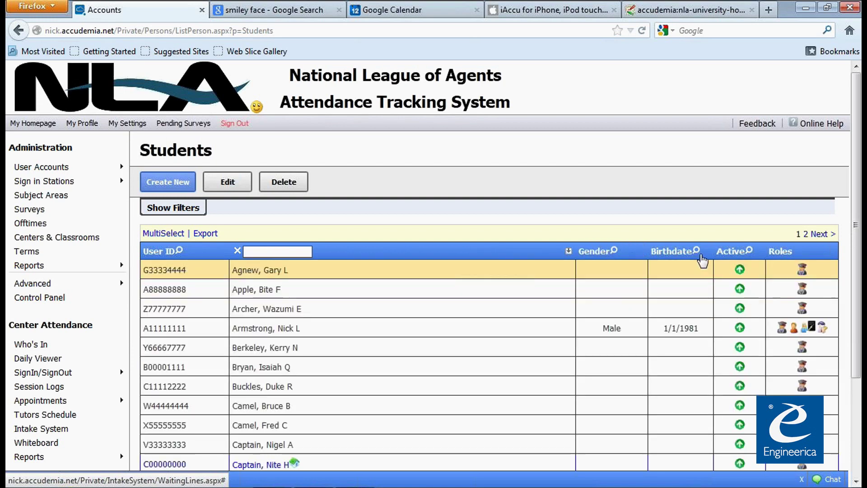
Filter the Students list on the Active column for No and remove the filter
{"action": "left_click", "coordinate": [750, 251]}
{"action": "left_click", "coordinate": [754, 251]}
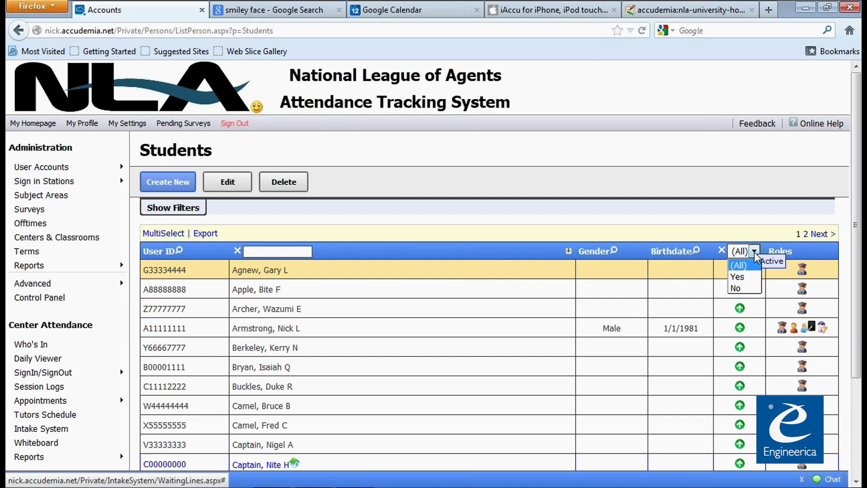
{"action": "left_click", "coordinate": [754, 251]}
{"action": "left_click", "coordinate": [748, 283]}
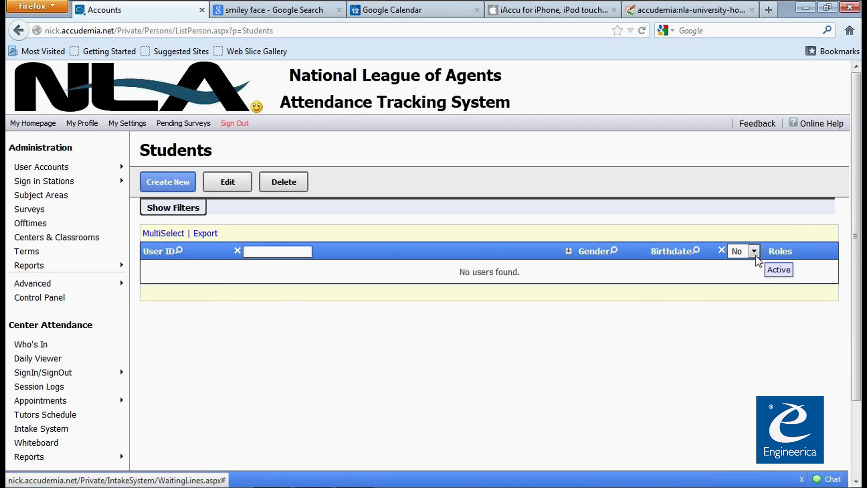
{"action": "left_click", "coordinate": [722, 249]}
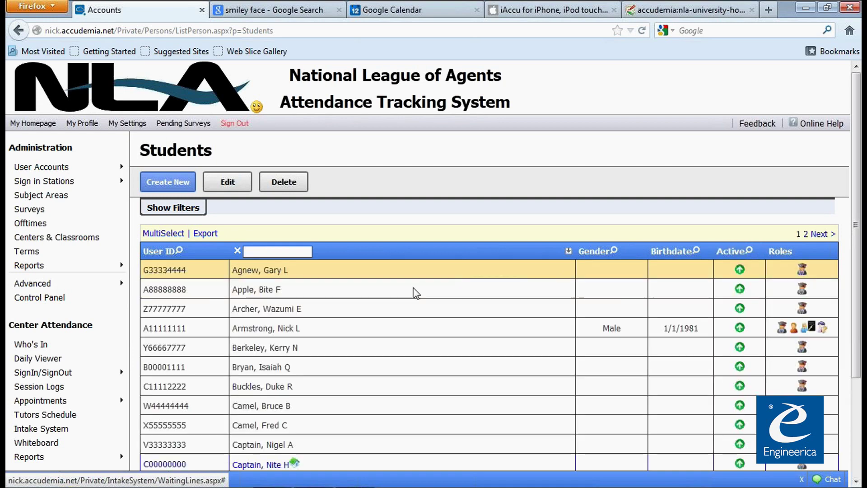
Enable multi-selection in the Students list and select the fourth, fifth and sixth students
{"action": "left_click", "coordinate": [170, 237]}
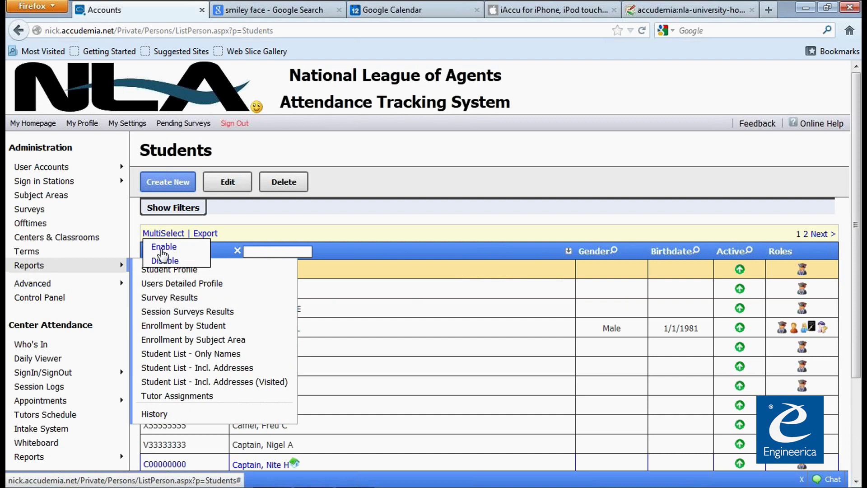
{"action": "left_click", "coordinate": [162, 249]}
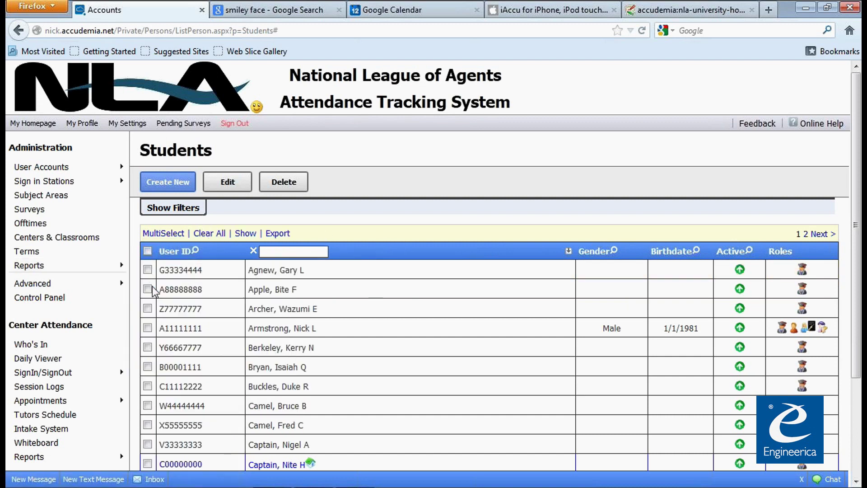
{"action": "left_click", "coordinate": [148, 366]}
{"action": "left_click", "coordinate": [148, 348]}
{"action": "left_click", "coordinate": [147, 328]}
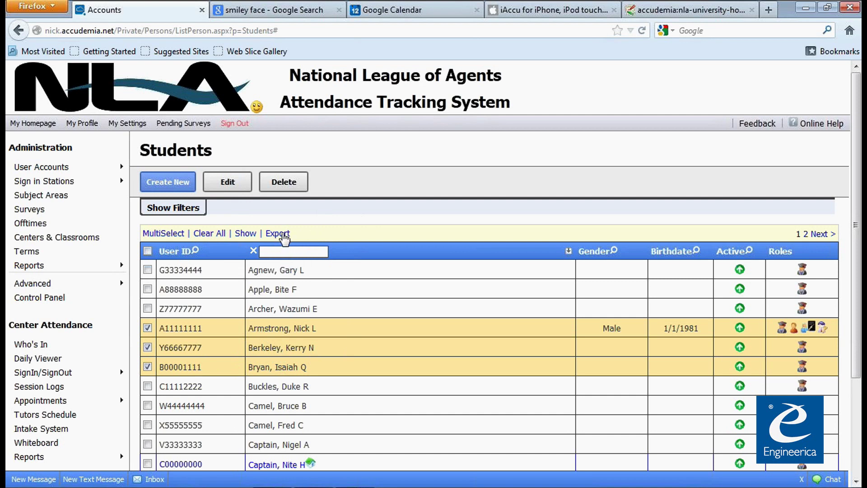
Export the Students list as Results.xls and open it in Microsoft Excel, accepting the file format mismatch
{"action": "left_click", "coordinate": [277, 247]}
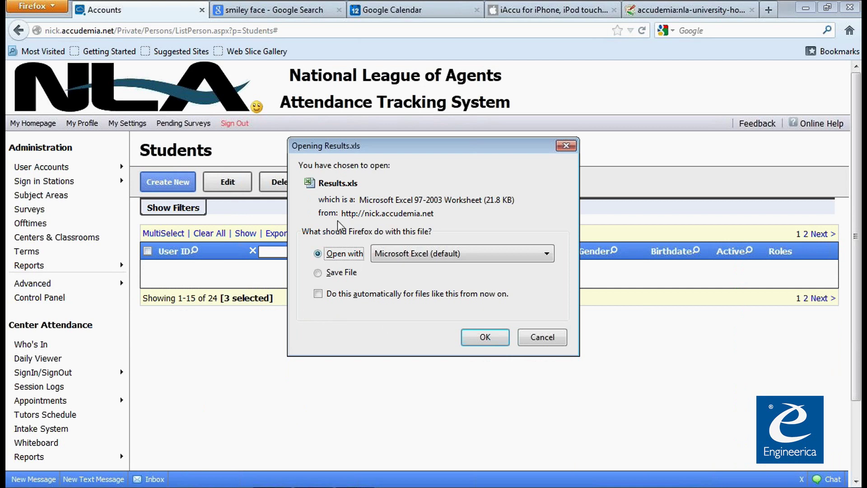
{"action": "left_click", "coordinate": [486, 336]}
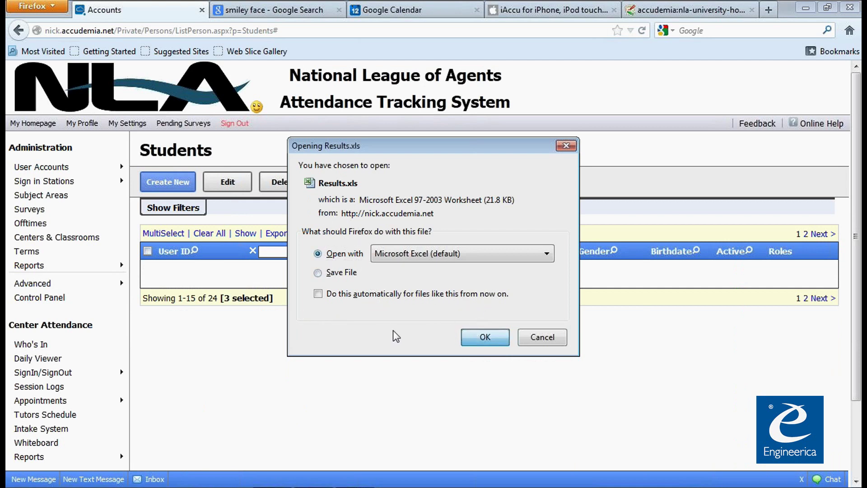
{"action": "left_click", "coordinate": [482, 339]}
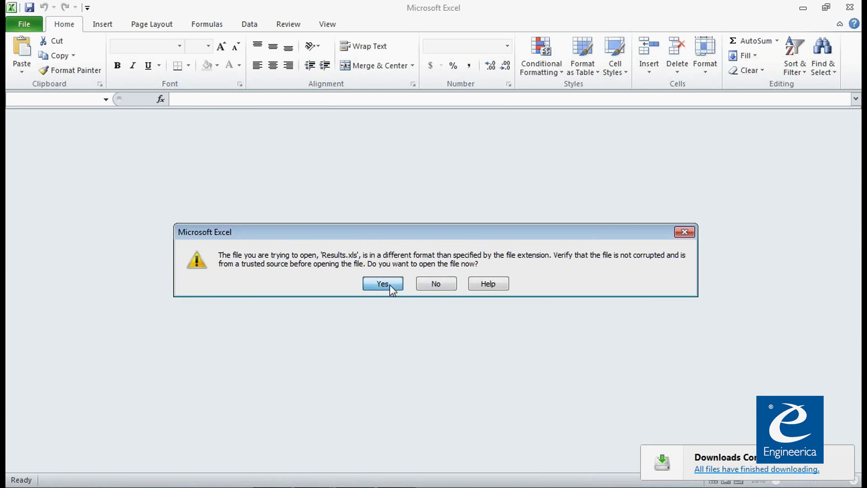
{"action": "left_click", "coordinate": [383, 284]}
Examine the exported student rows in the Results worksheet, including the highlighted ones in rows 5 to 7
{"action": "left_click", "coordinate": [192, 218]}
{"action": "scroll", "coordinate": [180, 234], "scroll_direction": "down", "scroll_amount": 1}
{"action": "scroll", "coordinate": [154, 213], "scroll_direction": "up", "scroll_amount": 1}
{"action": "left_click", "coordinate": [132, 190]}
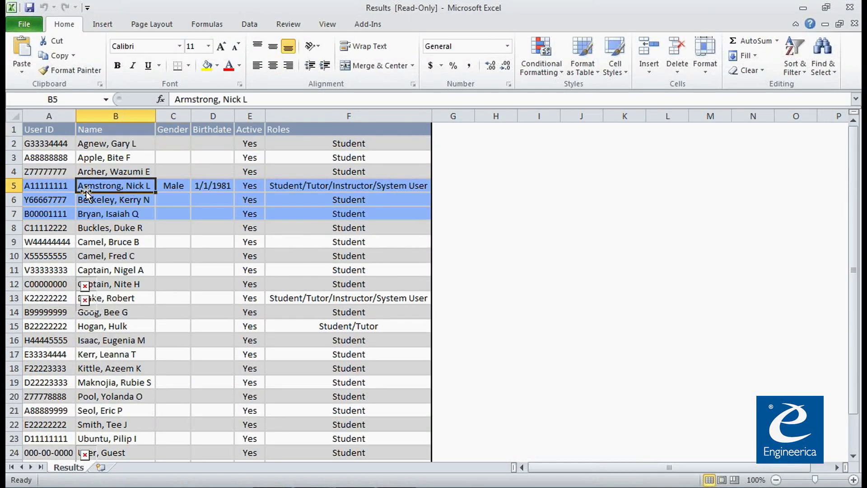
{"action": "left_click", "coordinate": [64, 190]}
{"action": "scroll", "coordinate": [275, 290], "scroll_direction": "down", "scroll_amount": 2}
{"action": "scroll", "coordinate": [280, 302], "scroll_direction": "up", "scroll_amount": 2}
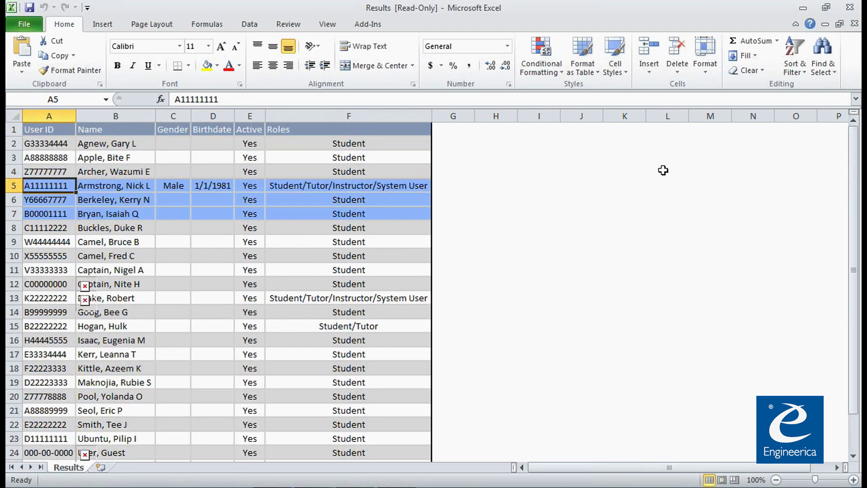
Close the Results workbook and Excel, clear Firefox's download list and close the Downloads window
{"action": "left_click", "coordinate": [849, 8]}
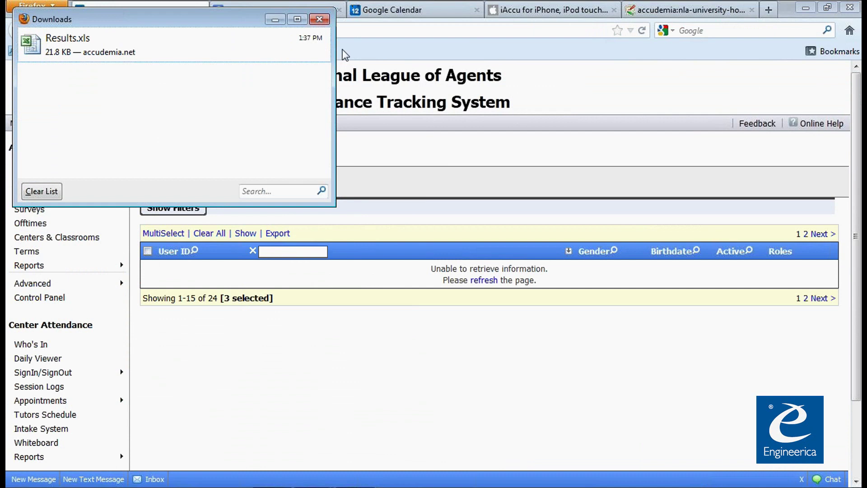
{"action": "left_click", "coordinate": [51, 189]}
{"action": "left_click", "coordinate": [320, 19]}
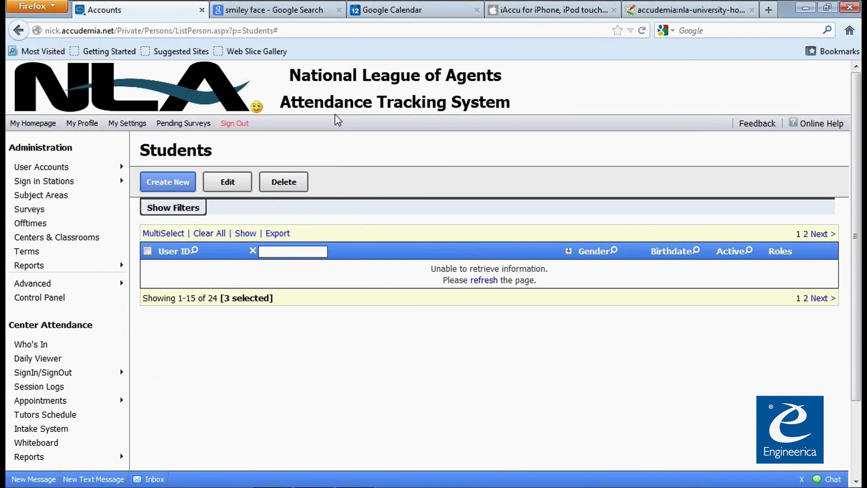
Switch to PowerPoint, advance to the "Creating Custom E-mail Templates" slide, and return to Accudemia in Firefox
{"action": "key", "text": "alt+Tab"}
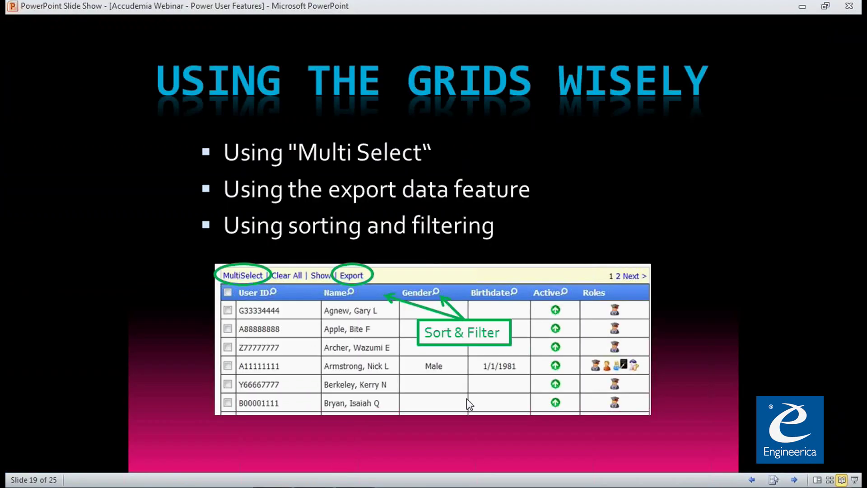
{"action": "left_click", "coordinate": [379, 431]}
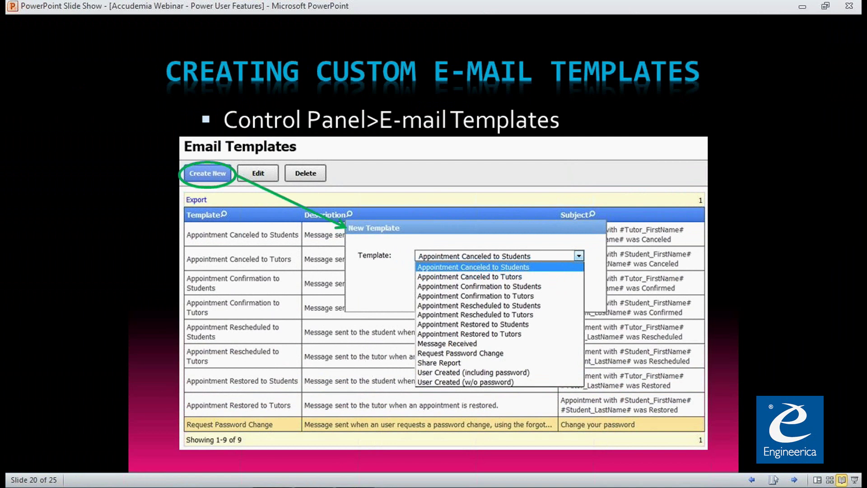
{"action": "mouse_move", "coordinate": [272, 485]}
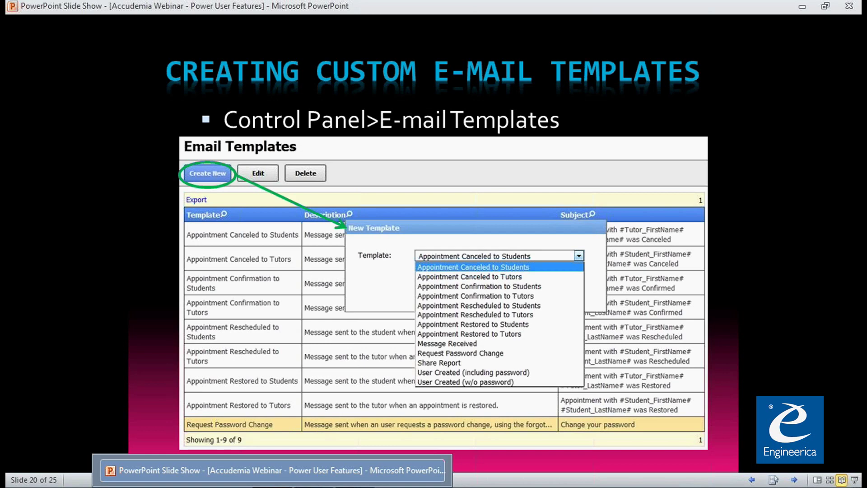
{"action": "left_click", "coordinate": [293, 483]}
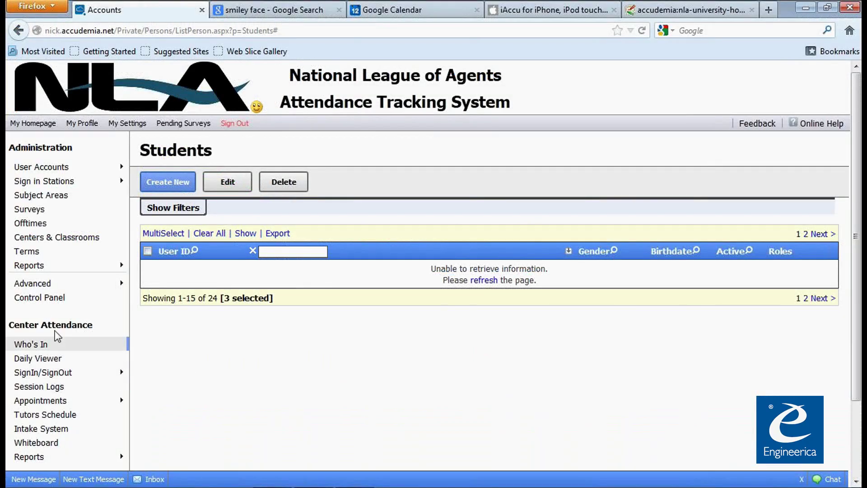
Open Email Templates from the Control Panel and look through the existing templates
{"action": "left_click", "coordinate": [42, 297]}
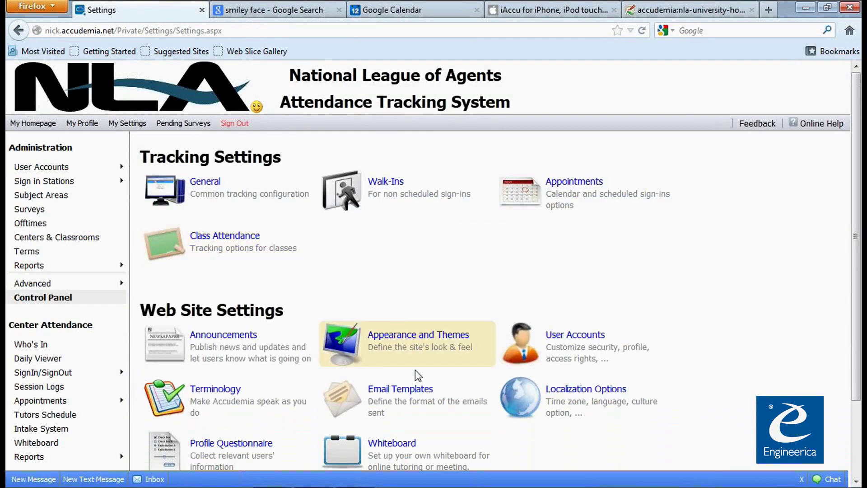
{"action": "left_click", "coordinate": [420, 387]}
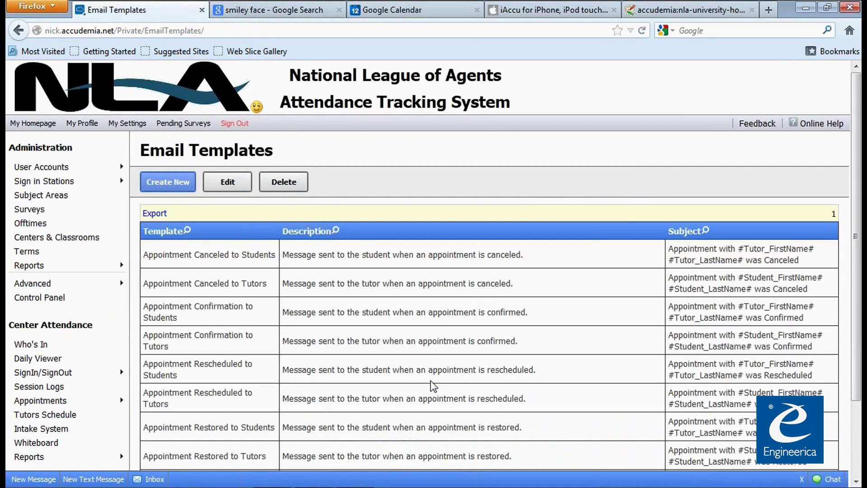
{"action": "scroll", "coordinate": [378, 351], "scroll_direction": "down", "scroll_amount": 3}
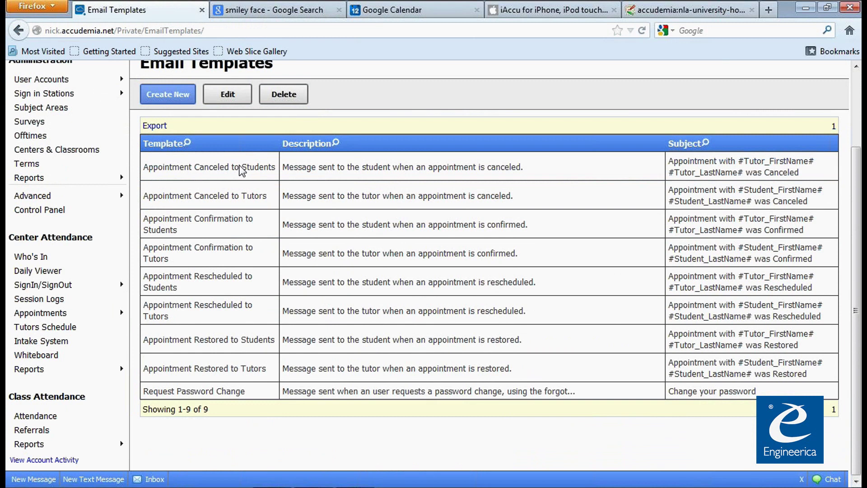
{"action": "scroll", "coordinate": [242, 225], "scroll_direction": "up", "scroll_amount": 3}
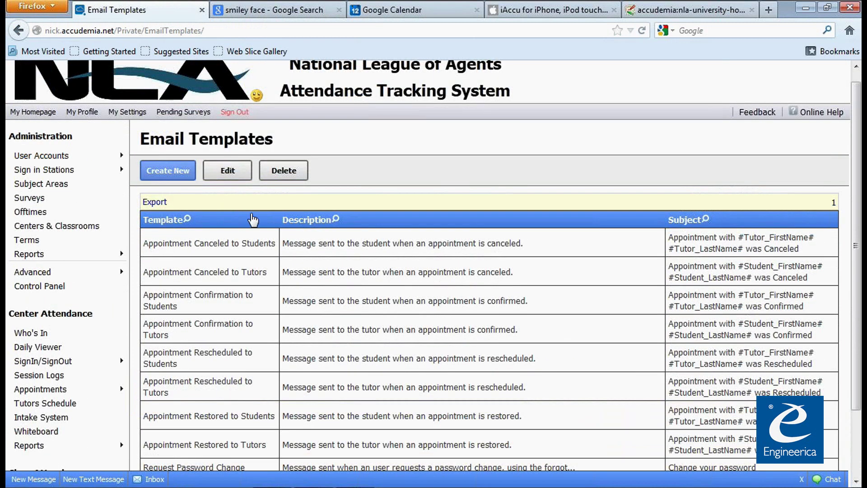
Start a new email template of the Share Report type and continue to its editing page
{"action": "left_click", "coordinate": [184, 181]}
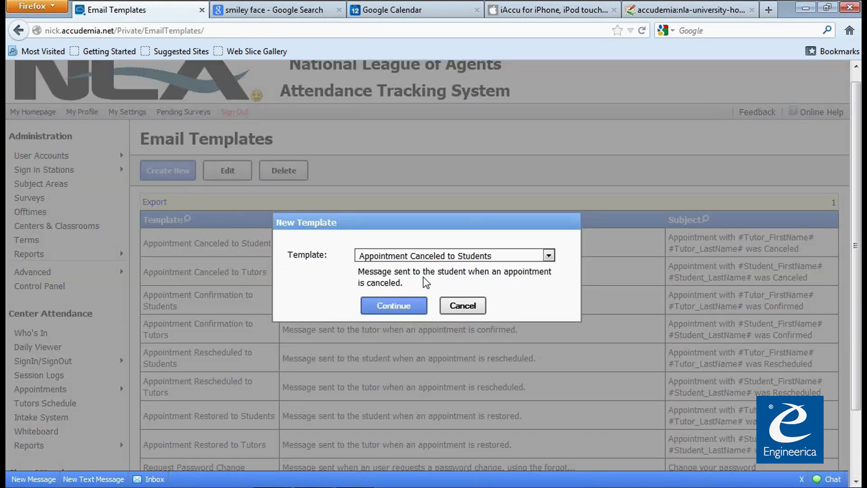
{"action": "left_click", "coordinate": [520, 262]}
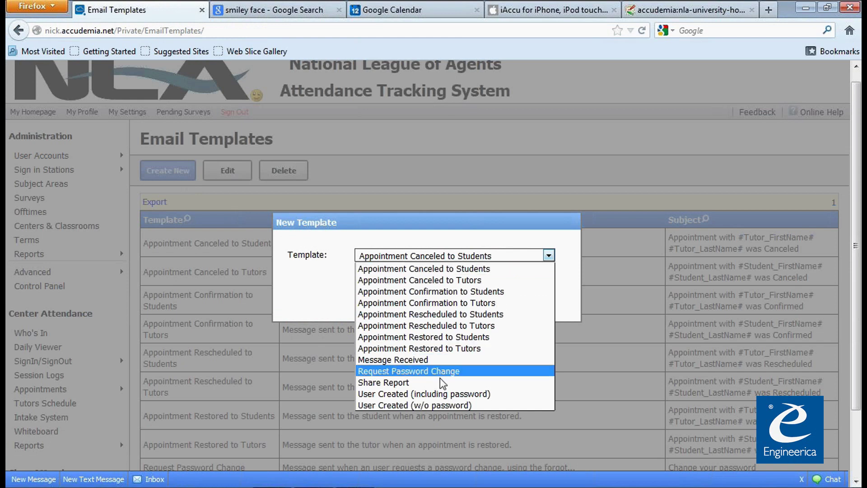
{"action": "left_click", "coordinate": [407, 384]}
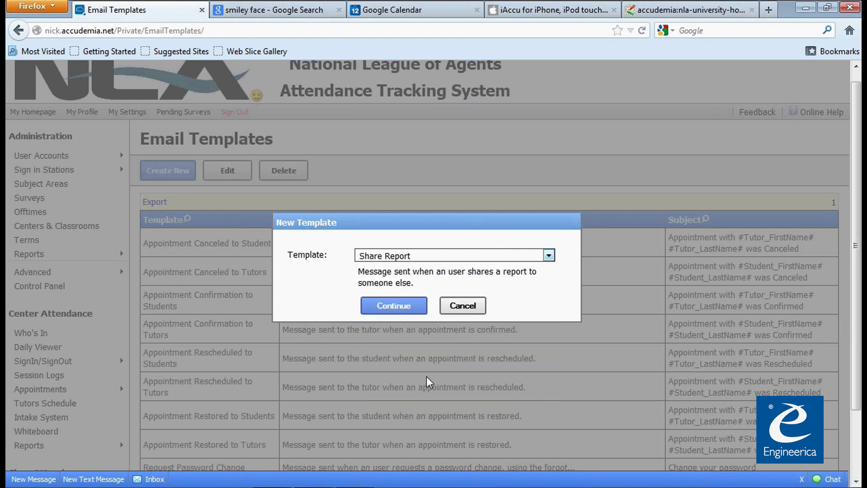
{"action": "left_click", "coordinate": [410, 309]}
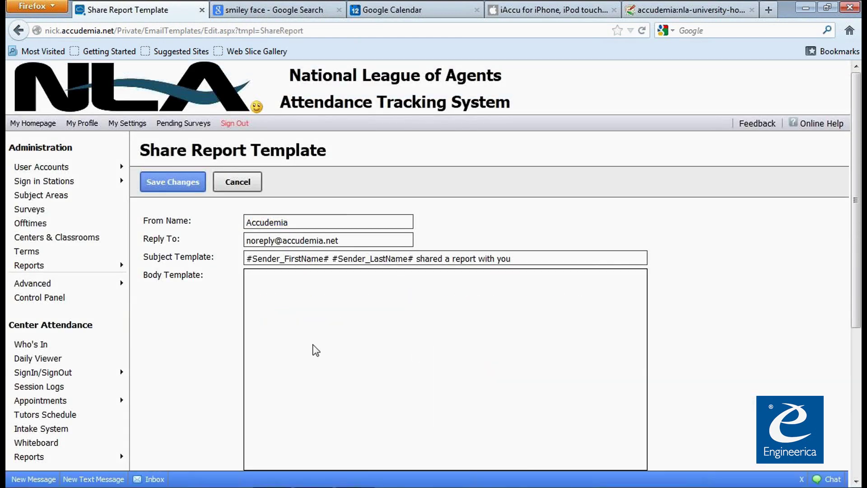
Examine the Share Report template's sender name fields in the subject, its body and Live Preview, and cancel back to the Email Templates list
{"action": "scroll", "coordinate": [287, 299], "scroll_direction": "down", "scroll_amount": 3}
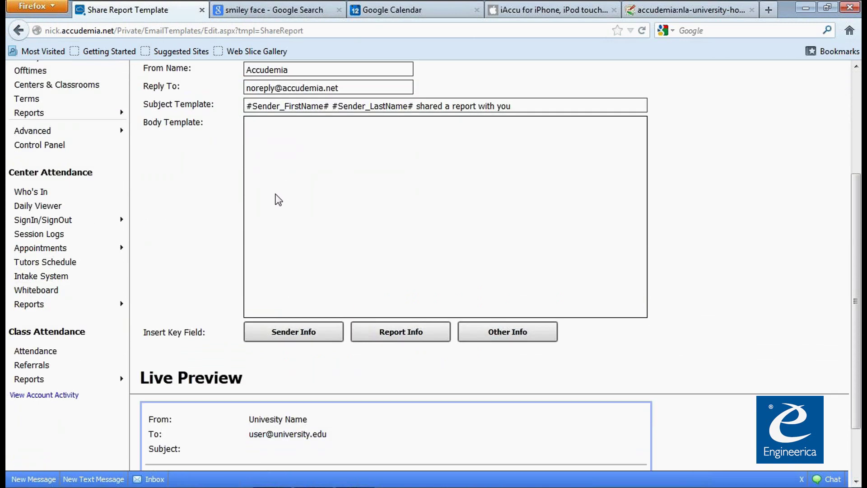
{"action": "scroll", "coordinate": [276, 213], "scroll_direction": "down", "scroll_amount": 2}
{"action": "scroll", "coordinate": [292, 285], "scroll_direction": "up", "scroll_amount": 5}
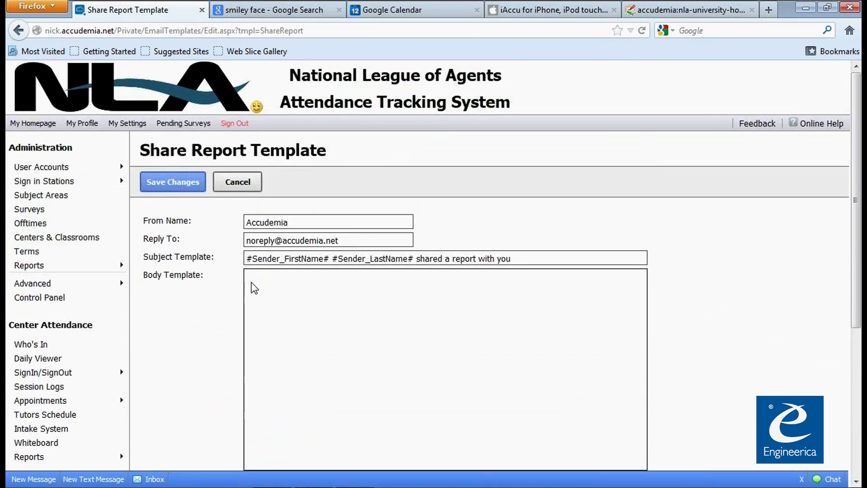
{"action": "left_click_drag", "start_coordinate": [250, 261], "coordinate": [322, 262]}
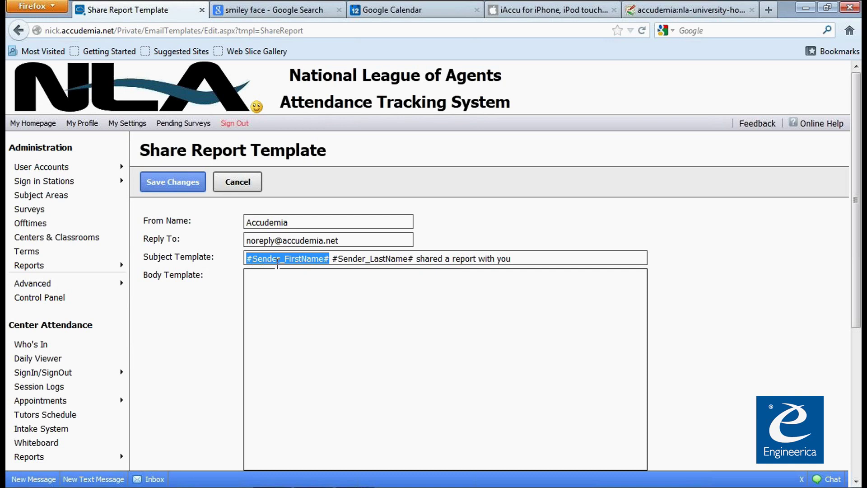
{"action": "left_click_drag", "start_coordinate": [334, 260], "coordinate": [414, 261]}
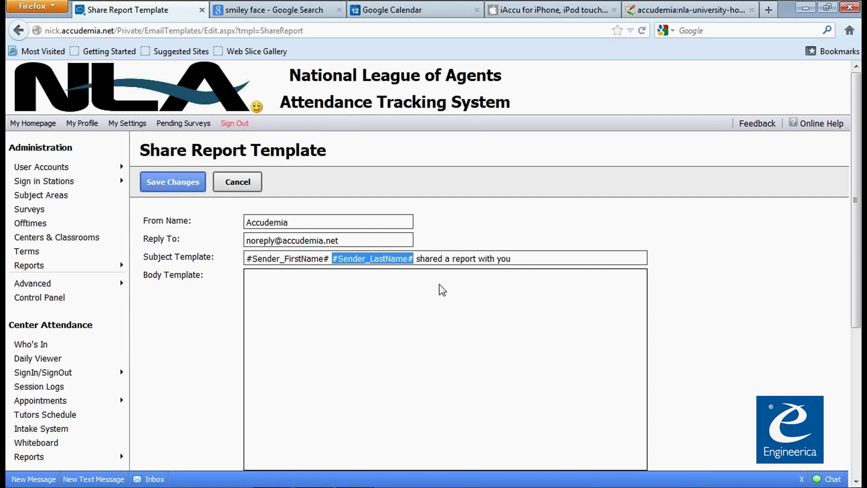
{"action": "left_click", "coordinate": [430, 319]}
{"action": "scroll", "coordinate": [373, 314], "scroll_direction": "down", "scroll_amount": 5}
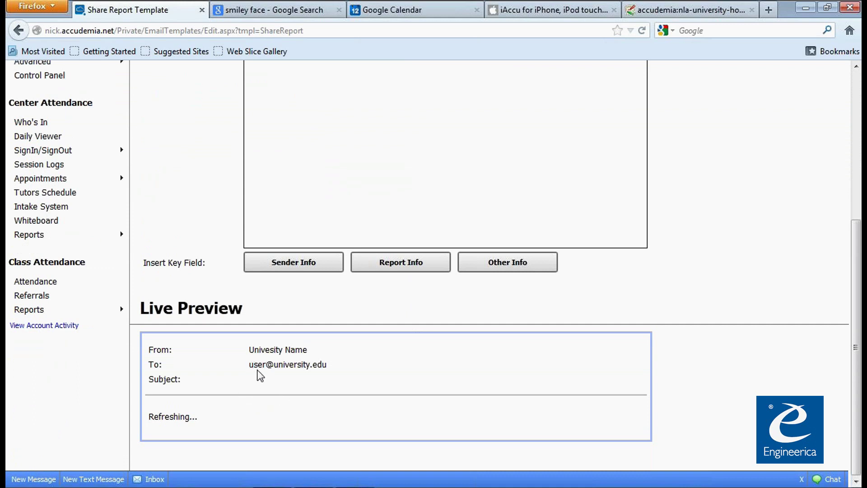
{"action": "scroll", "coordinate": [253, 369], "scroll_direction": "up", "scroll_amount": 5}
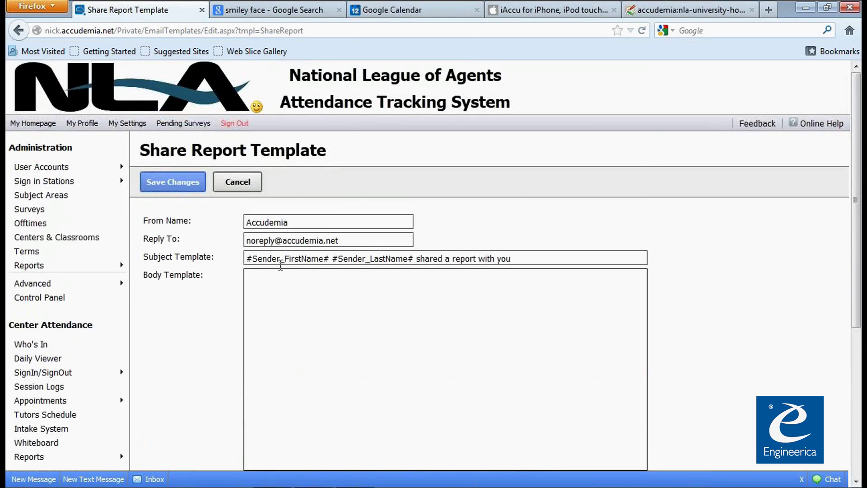
{"action": "scroll", "coordinate": [280, 255], "scroll_direction": "down", "scroll_amount": 5}
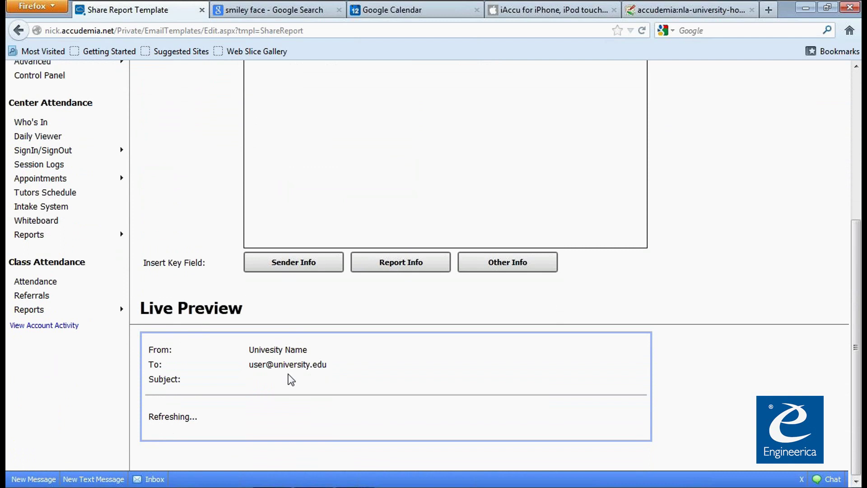
{"action": "scroll", "coordinate": [291, 381], "scroll_direction": "up", "scroll_amount": 5}
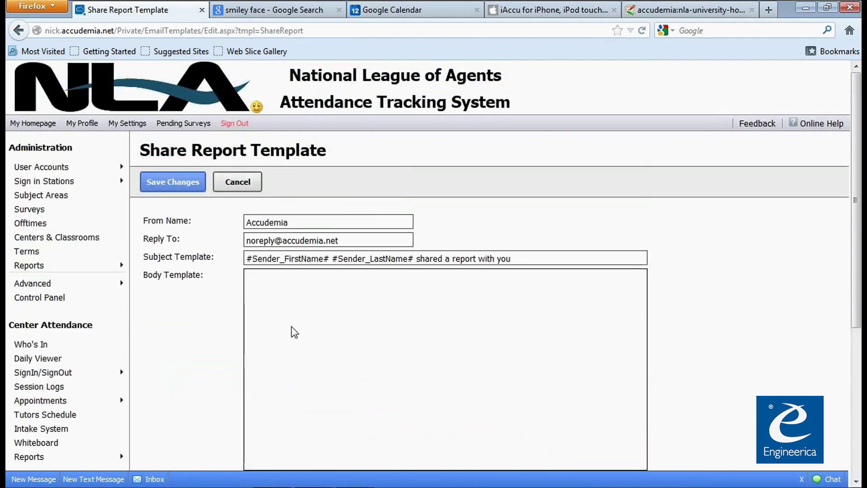
{"action": "left_click", "coordinate": [241, 192]}
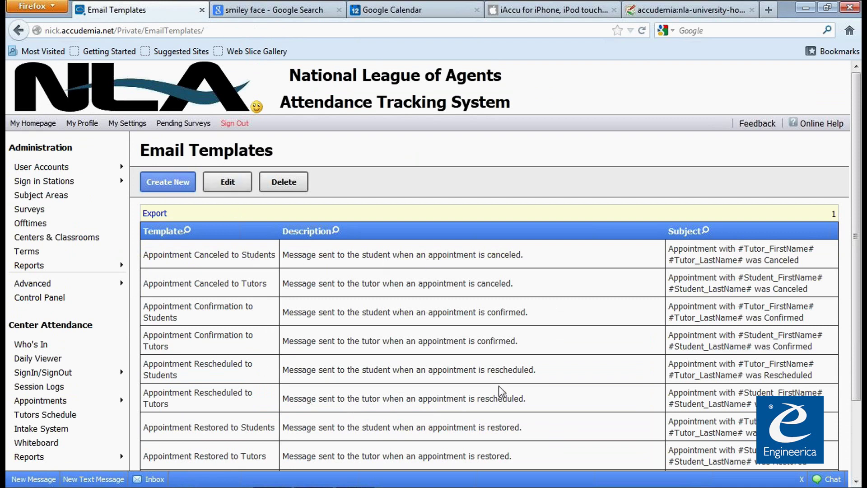
{"action": "scroll", "coordinate": [416, 350], "scroll_direction": "down", "scroll_amount": 3}
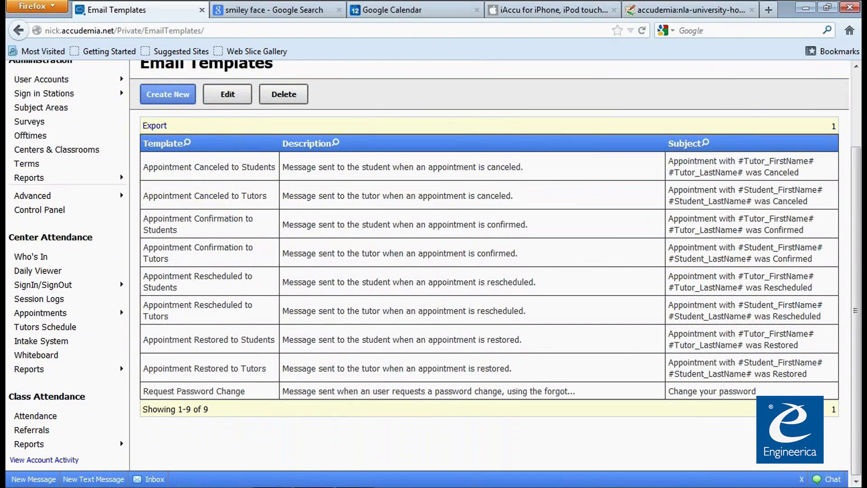
Switch to the PowerPoint slide show and advance through the custom coding slides to the end of the "Custom Homepage (continued)" slide
{"action": "mouse_move", "coordinate": [314, 487]}
{"action": "key", "text": "alt+Tab"}
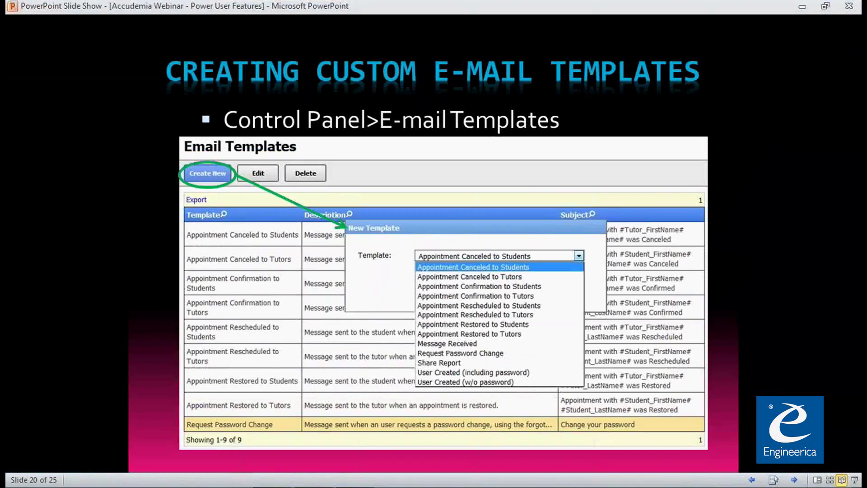
{"action": "left_click", "coordinate": [332, 417]}
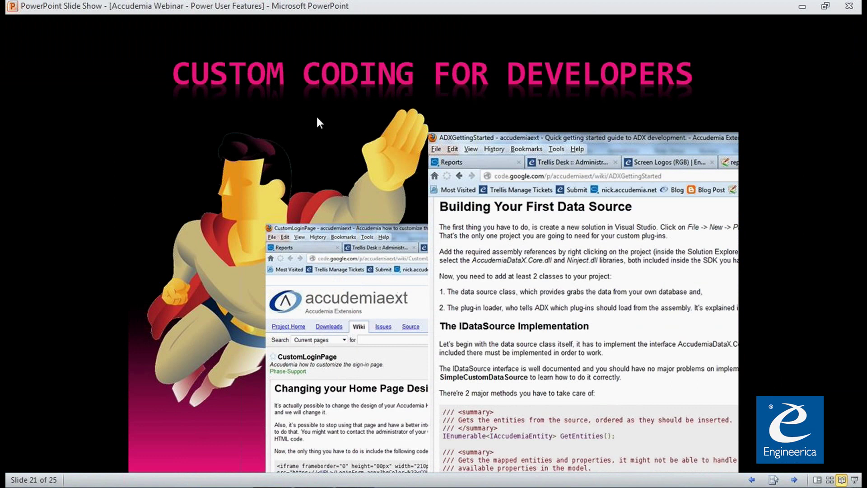
{"action": "left_click", "coordinate": [290, 272]}
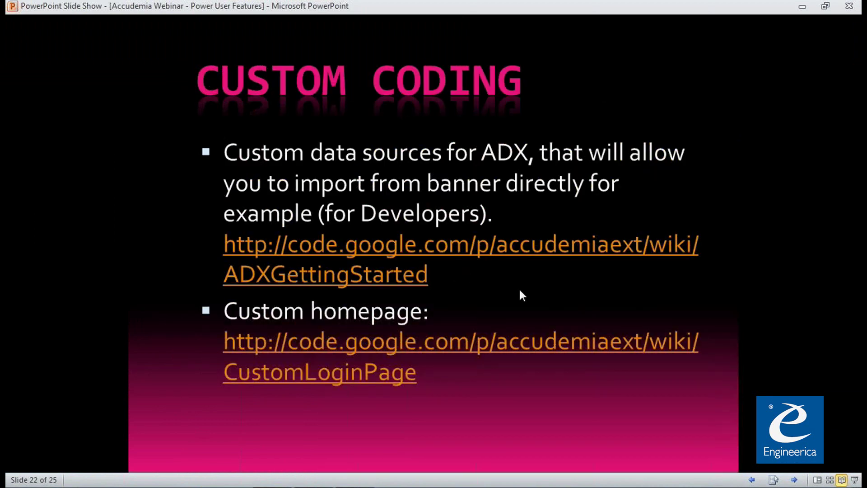
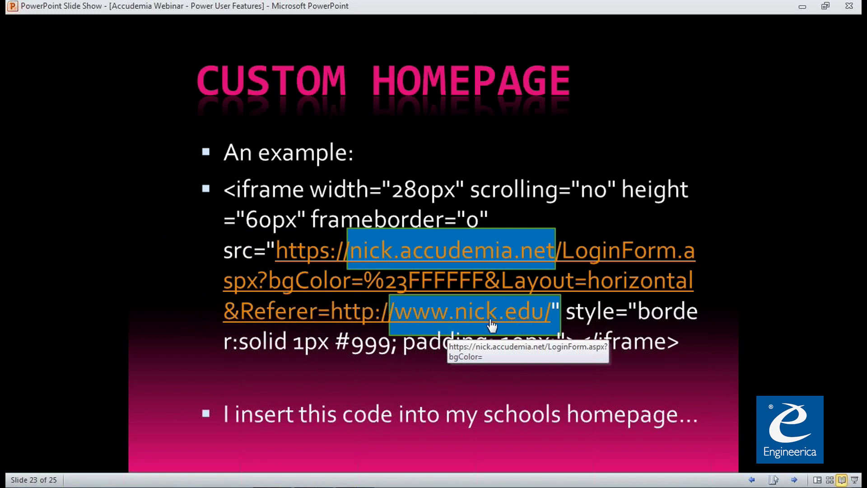
{"action": "left_click", "coordinate": [525, 386]}
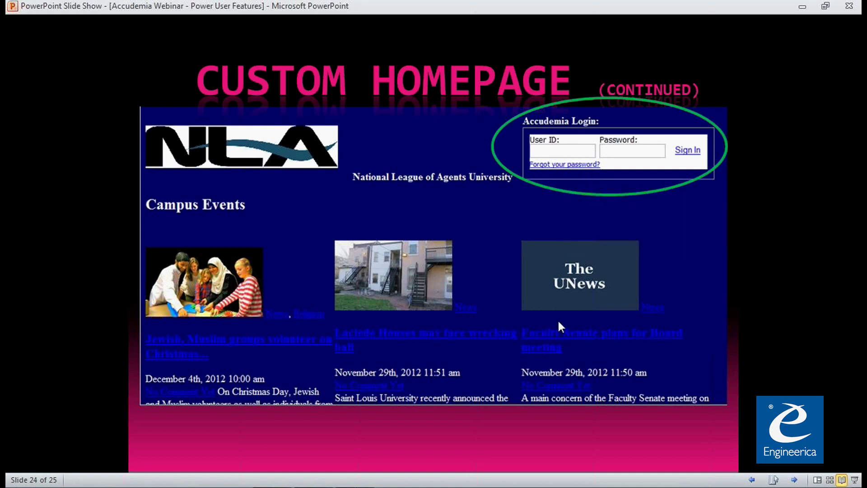
{"action": "left_click", "coordinate": [492, 436]}
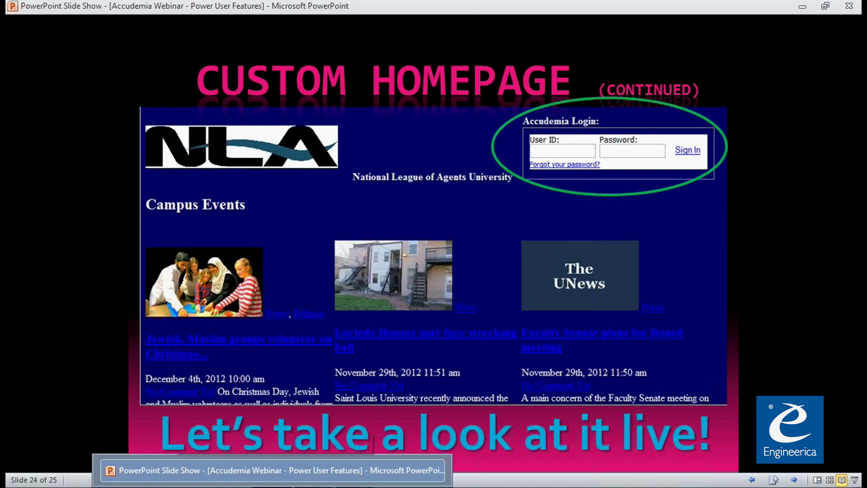
Return to Accudemia in Firefox and sign out of the current account
{"action": "left_click", "coordinate": [314, 486]}
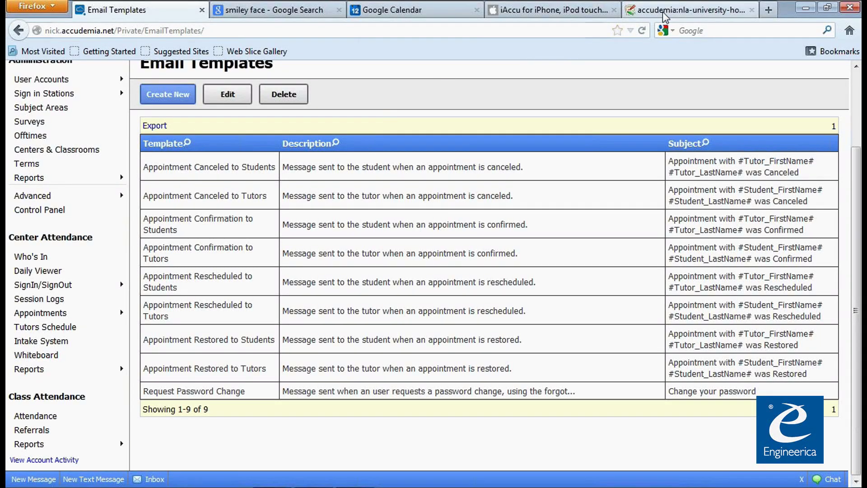
{"action": "scroll", "coordinate": [382, 151], "scroll_direction": "up", "scroll_amount": 2}
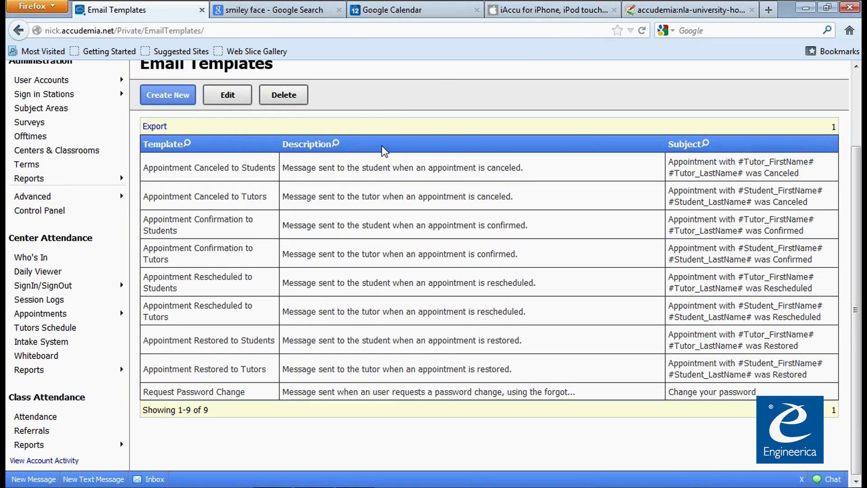
{"action": "left_click", "coordinate": [239, 129]}
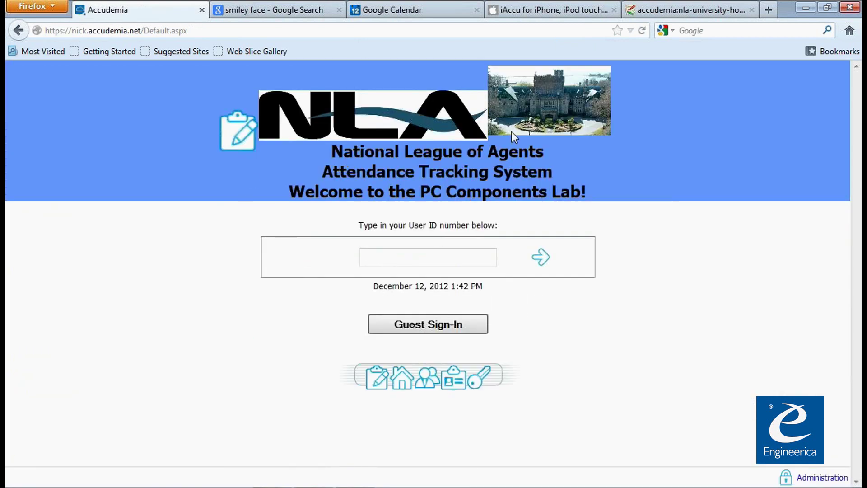
Look over the NLA University homepage and sign in through its Accudemia Login form with the user ID and account password
{"action": "left_click", "coordinate": [678, 15]}
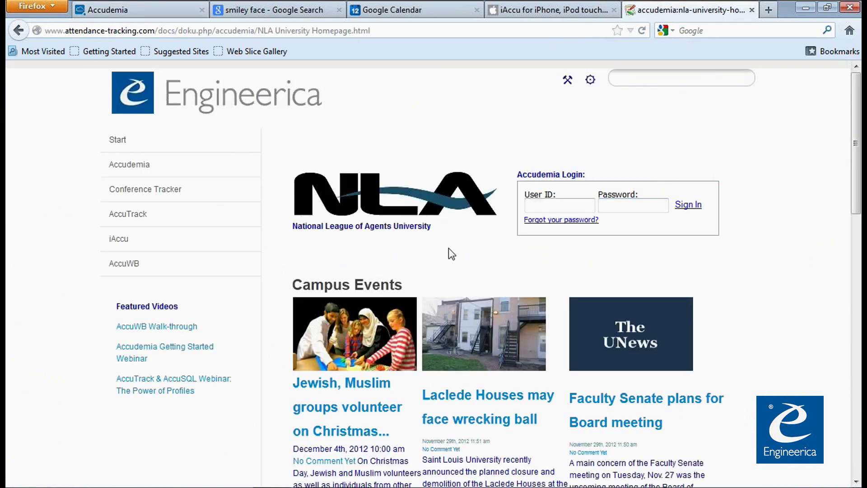
{"action": "scroll", "coordinate": [406, 316], "scroll_direction": "down", "scroll_amount": 7}
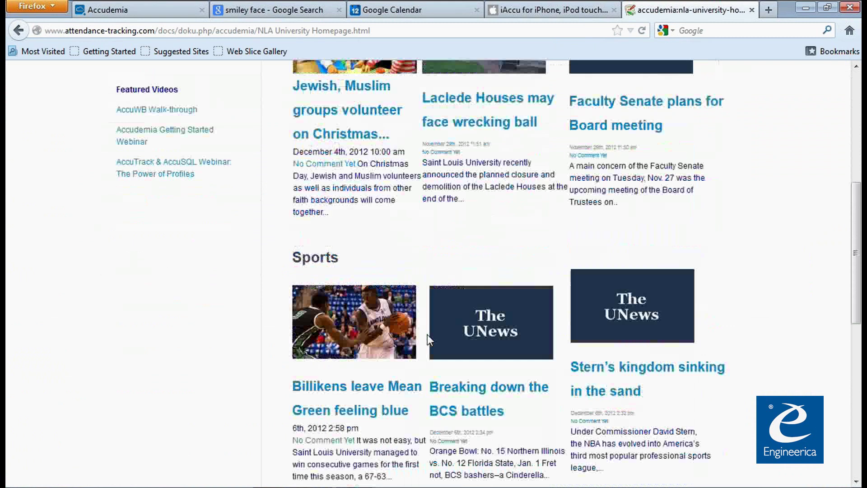
{"action": "scroll", "coordinate": [428, 336], "scroll_direction": "up", "scroll_amount": 7}
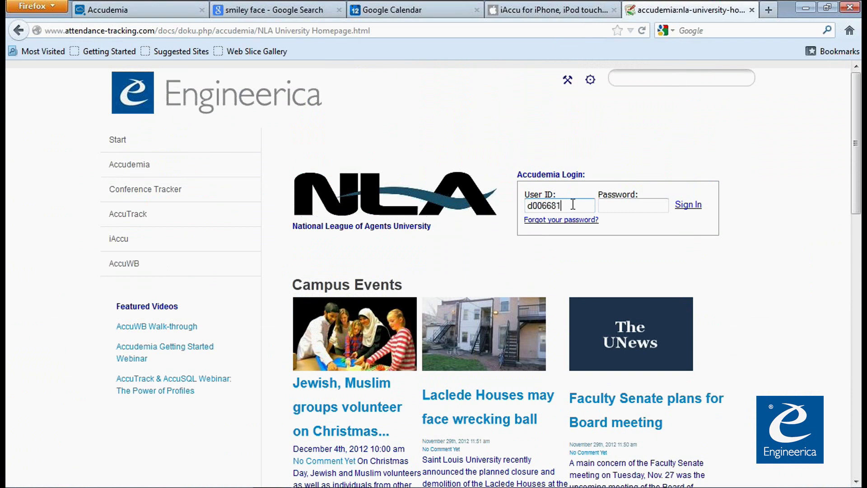
{"action": "left_click", "coordinate": [619, 203]}
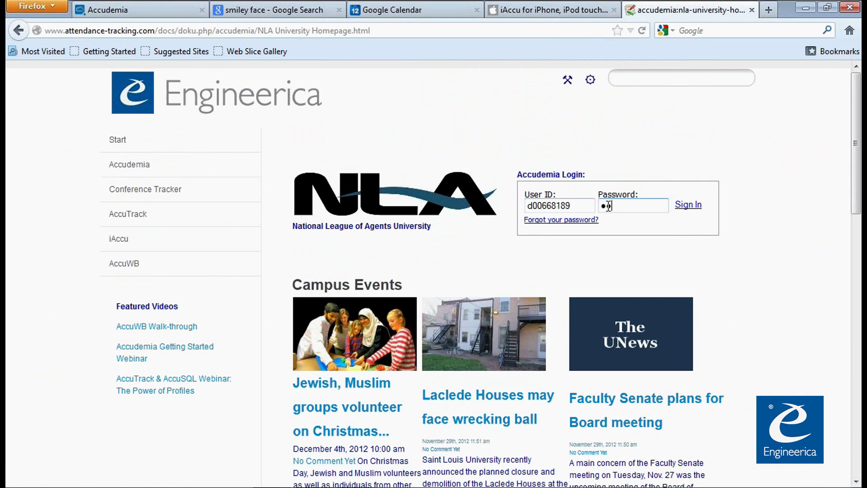
{"action": "left_click", "coordinate": [679, 207]}
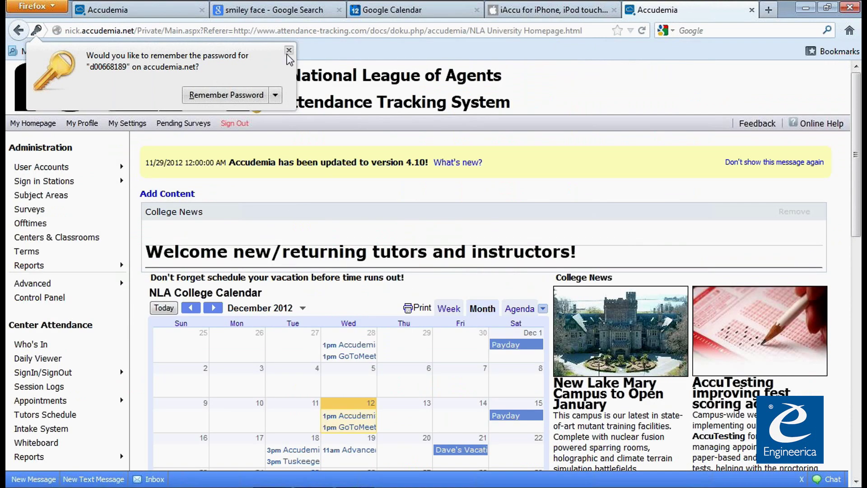
Dismiss the offer to remember the password, look over the Advanced and Reports options under Administration, and sign out
{"action": "left_click", "coordinate": [370, 240]}
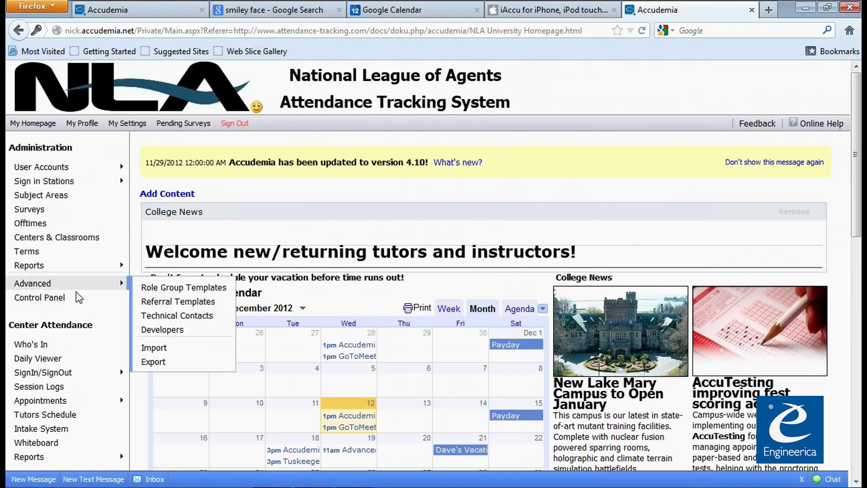
{"action": "mouse_move", "coordinate": [99, 266]}
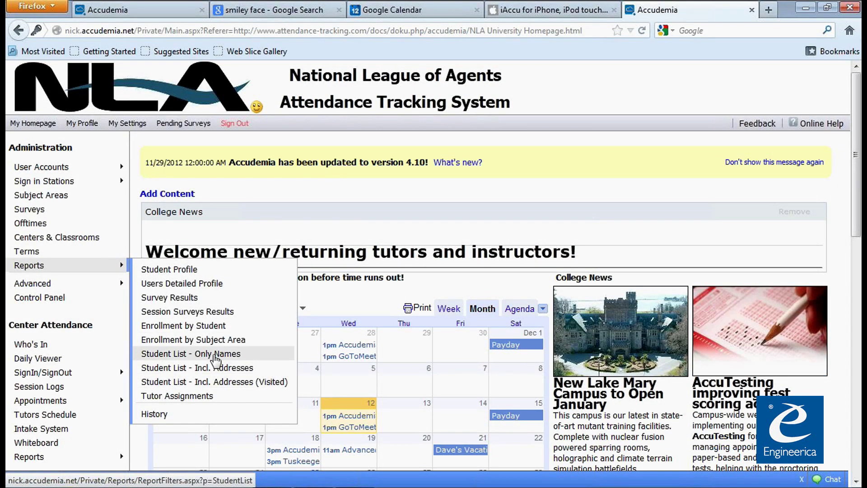
{"action": "left_click", "coordinate": [244, 129]}
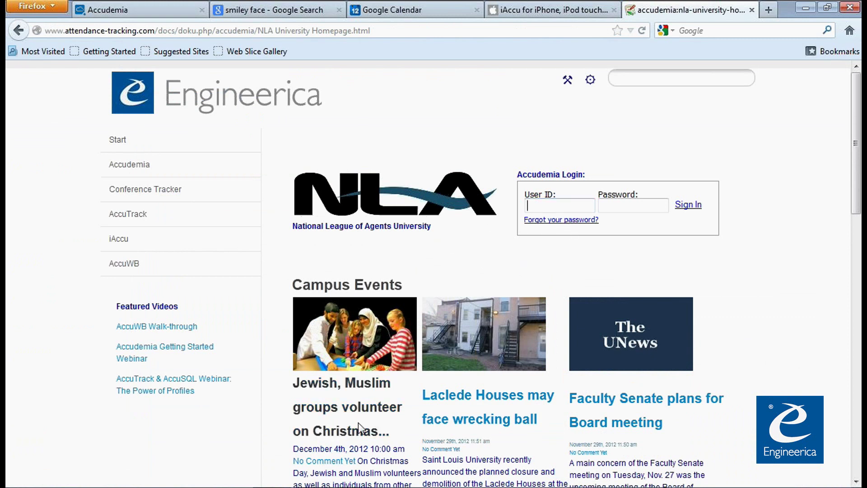
Switch to the PowerPoint slide show and advance to the closing "Thank You for Participating!" slide
{"action": "mouse_move", "coordinate": [314, 487]}
{"action": "key", "text": "alt+Tab"}
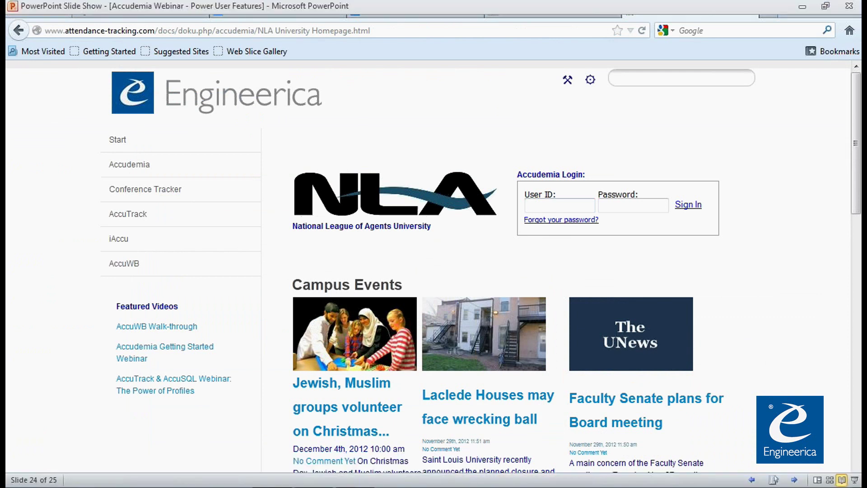
{"action": "left_click", "coordinate": [530, 452]}
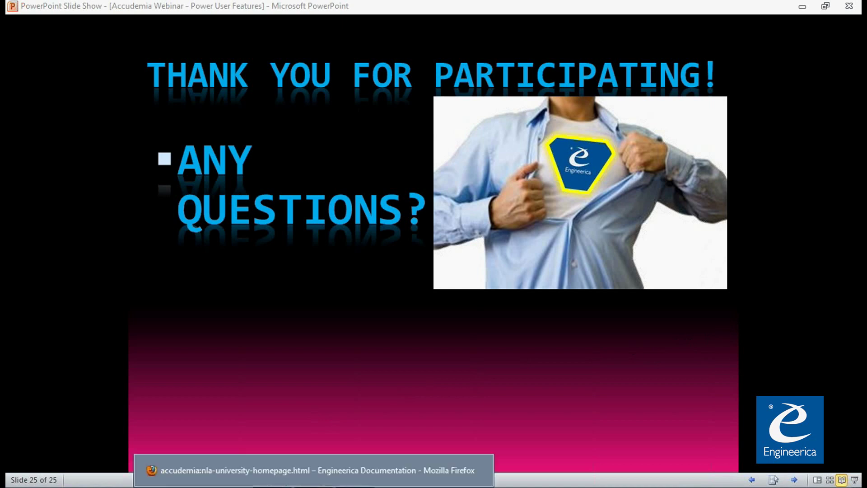
Return to Firefox and sign in again from the NLA University homepage, entering the user ID and account password in the Accudemia Login form
{"action": "left_click", "coordinate": [314, 484]}
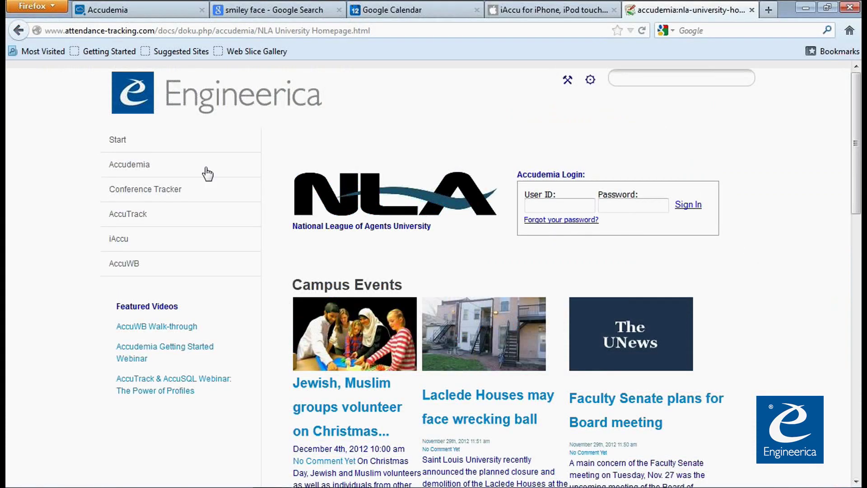
{"action": "left_click", "coordinate": [157, 13]}
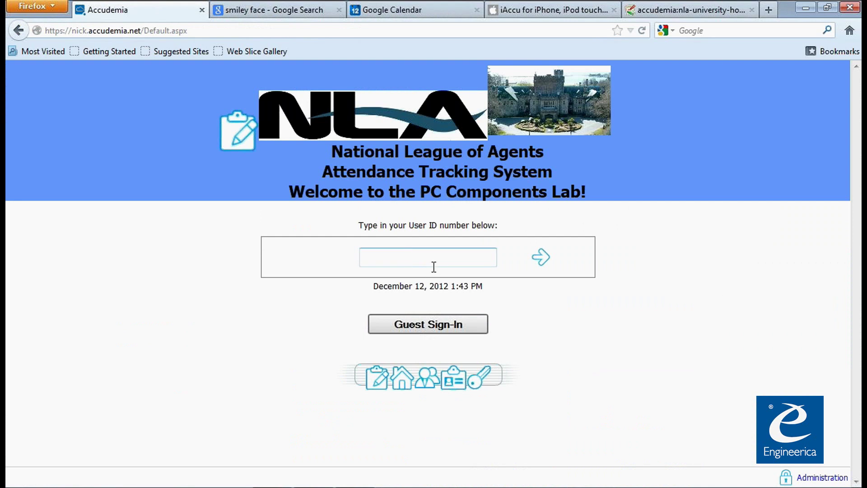
{"action": "left_click", "coordinate": [660, 9]}
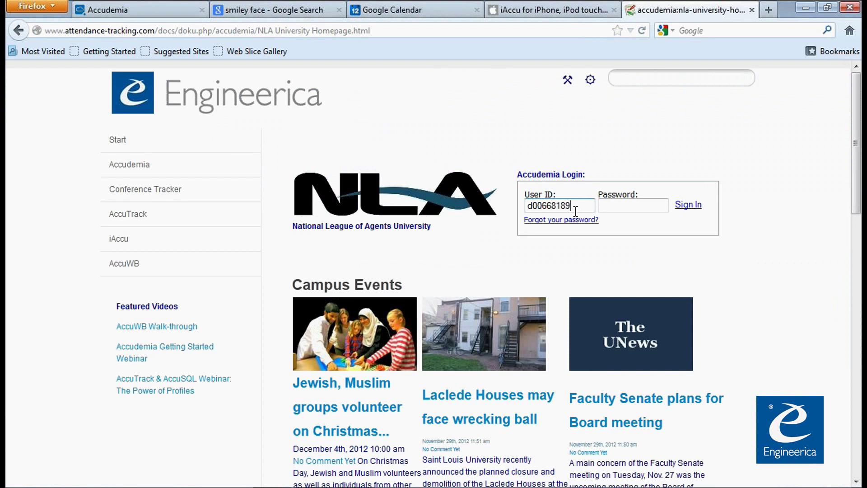
{"action": "key", "text": "Tab"}
{"action": "key", "text": "Return"}
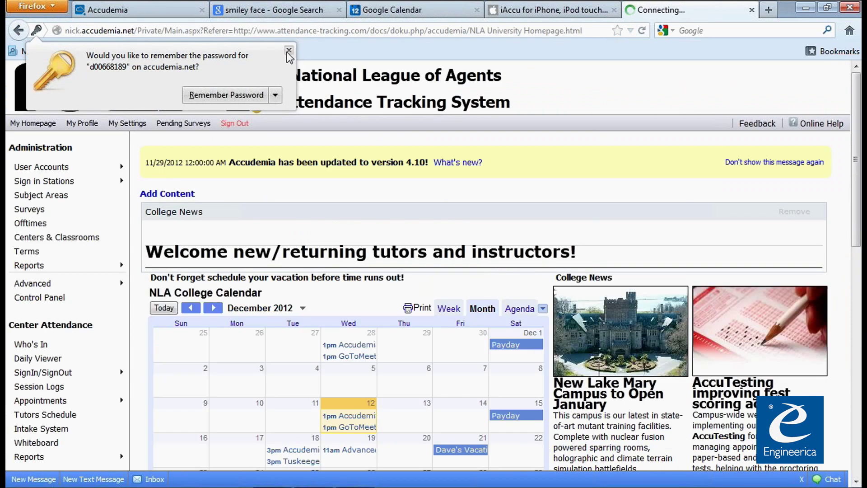
{"action": "left_click", "coordinate": [247, 273]}
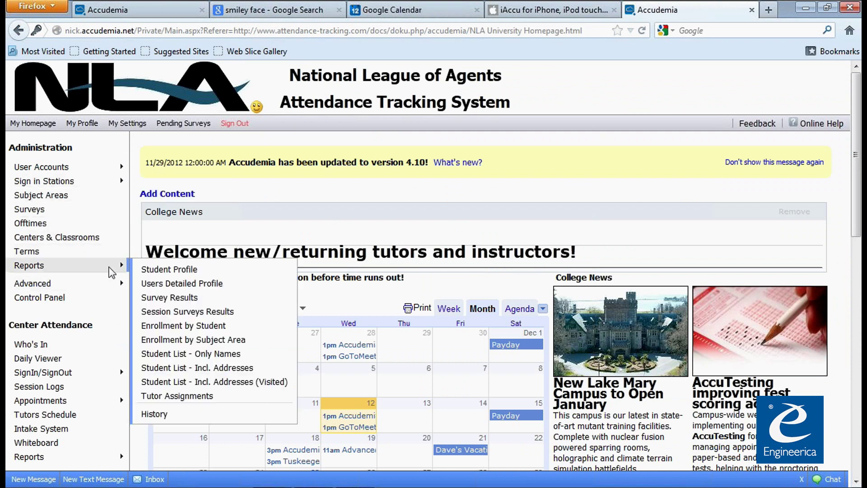
Open Appearance and Themes from the Control Panel and try Career Counseling, English Studies Lab and PC Components Lab as the settings scope
{"action": "left_click", "coordinate": [54, 299]}
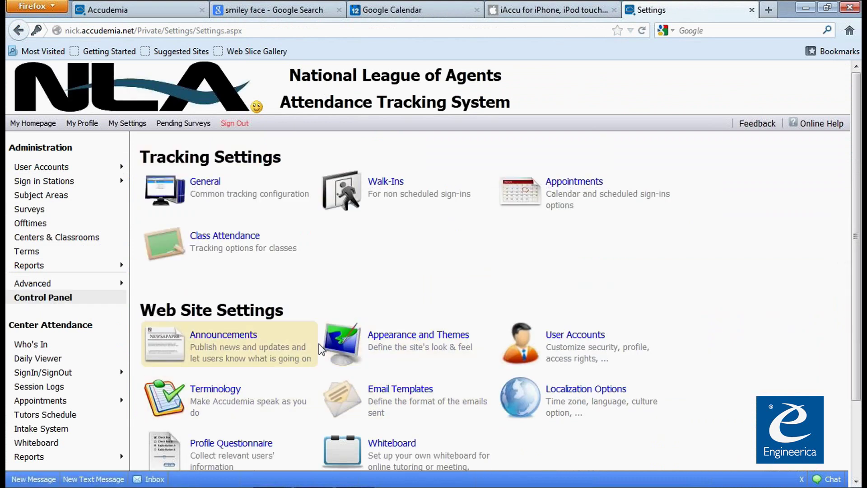
{"action": "left_click", "coordinate": [418, 349]}
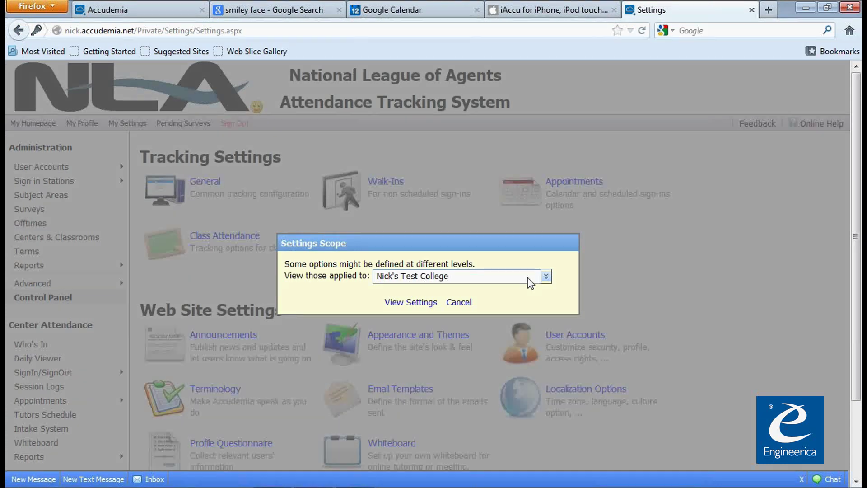
{"action": "left_click", "coordinate": [546, 276]}
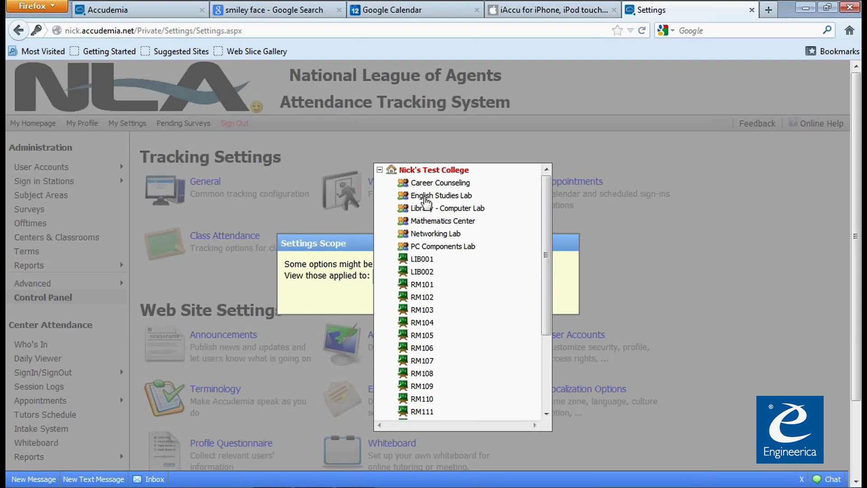
{"action": "left_click", "coordinate": [429, 184]}
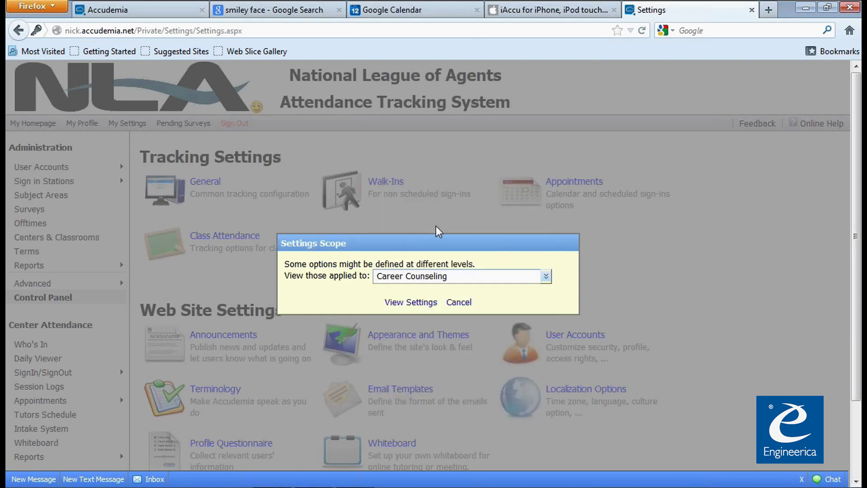
{"action": "left_click", "coordinate": [546, 277]}
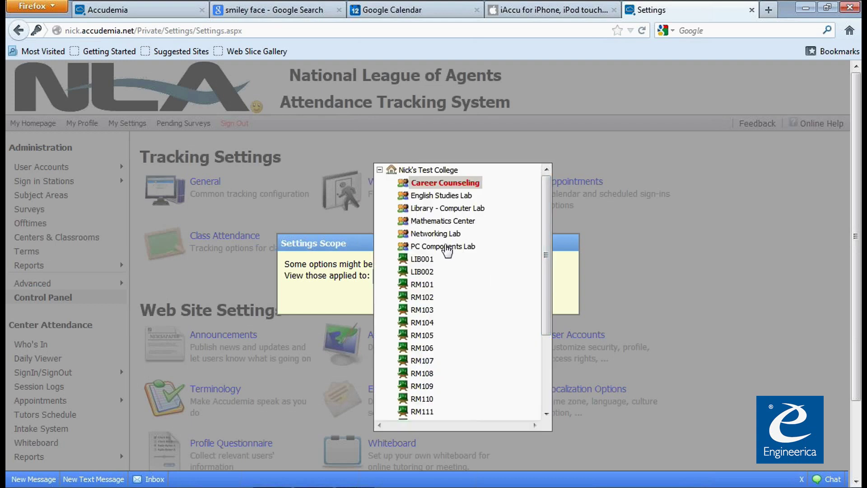
{"action": "left_click", "coordinate": [447, 196]}
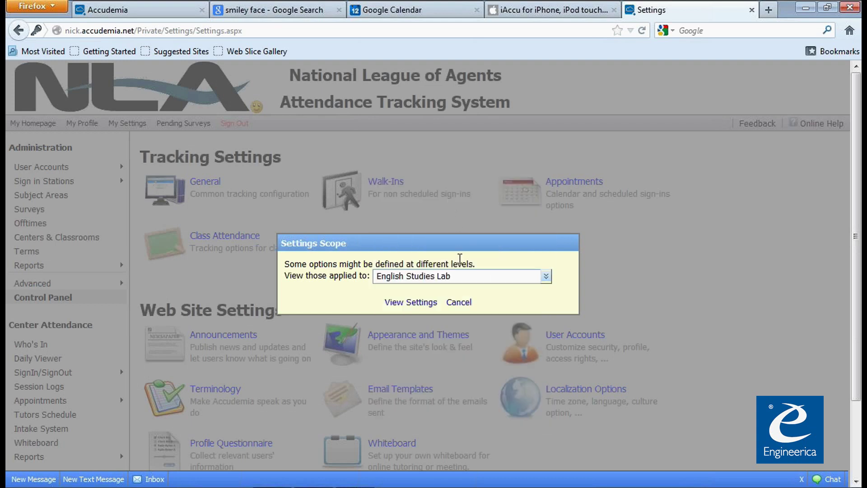
{"action": "left_click", "coordinate": [547, 277]}
{"action": "left_click", "coordinate": [448, 247]}
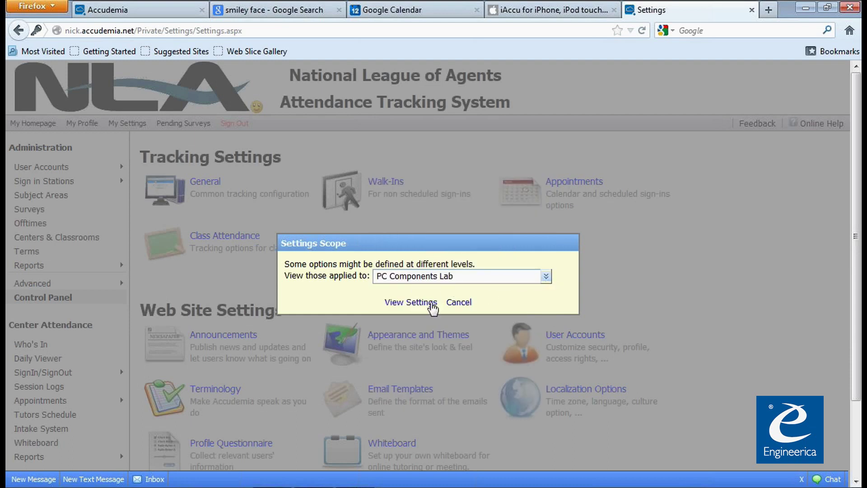
Set the scope to Library - Computer Lab and view its Appearance and Themes settings
{"action": "left_click", "coordinate": [546, 277]}
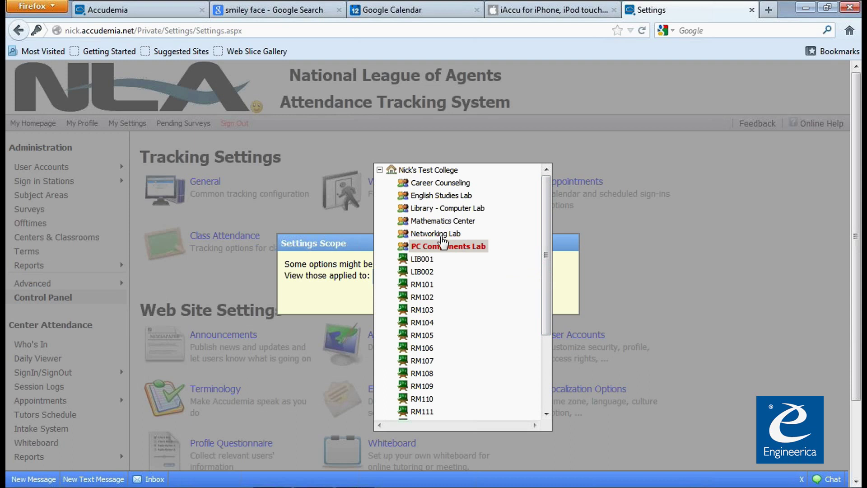
{"action": "left_click", "coordinate": [455, 210]}
{"action": "left_click", "coordinate": [415, 303]}
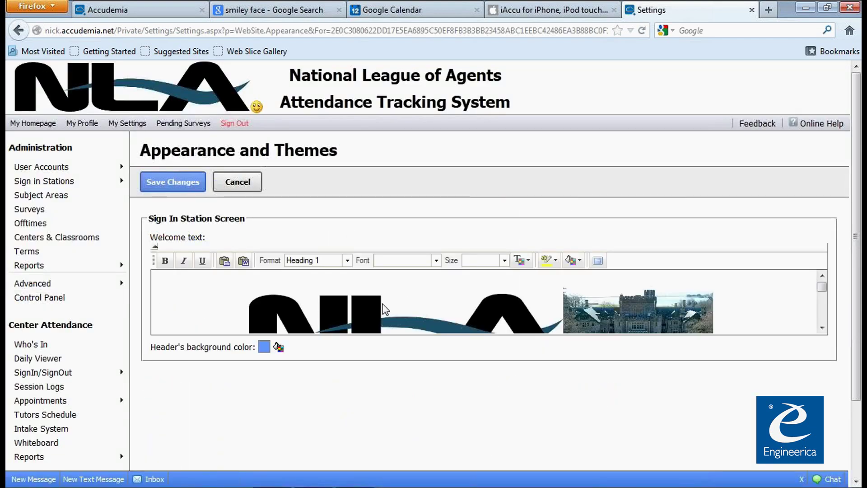
Expand the sign-in station's welcome text editor to full size and examine the hours of operation and closing line
{"action": "left_click", "coordinate": [598, 260]}
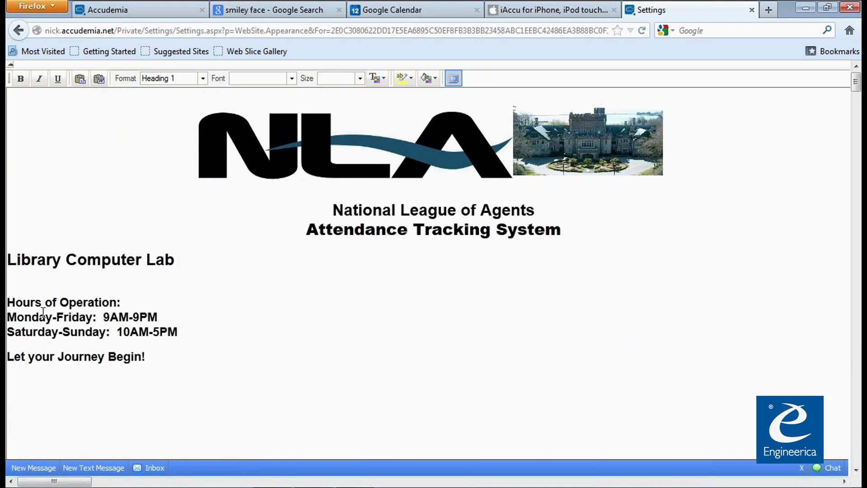
{"action": "left_click_drag", "start_coordinate": [37, 302], "coordinate": [72, 357]}
{"action": "left_click", "coordinate": [155, 364]}
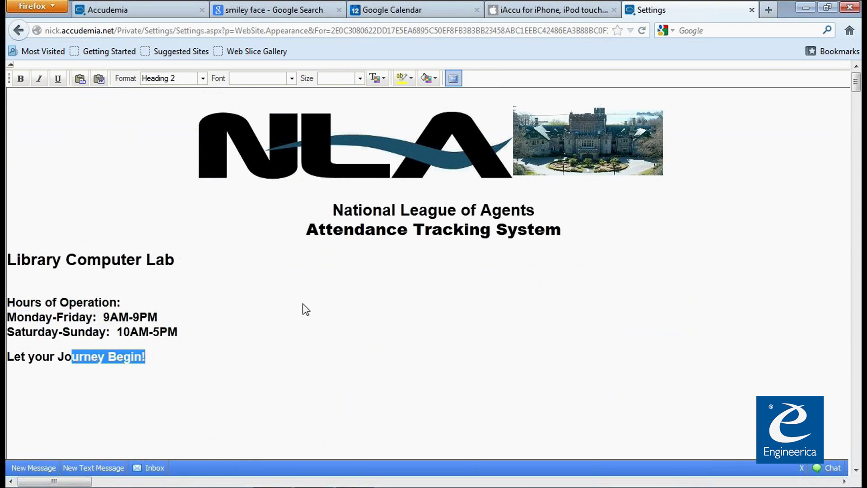
Restore the welcome text editor to normal size and leave the Appearance and Themes settings without saving
{"action": "left_click", "coordinate": [101, 281]}
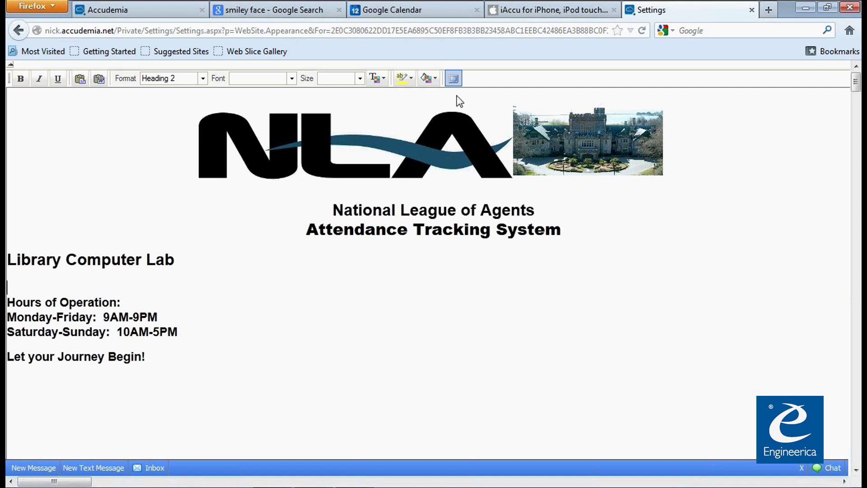
{"action": "left_click", "coordinate": [454, 78]}
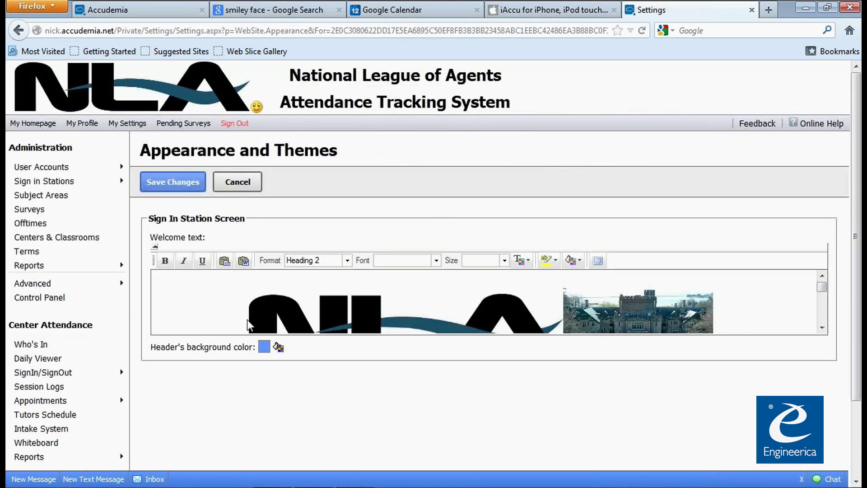
{"action": "left_click", "coordinate": [231, 184]}
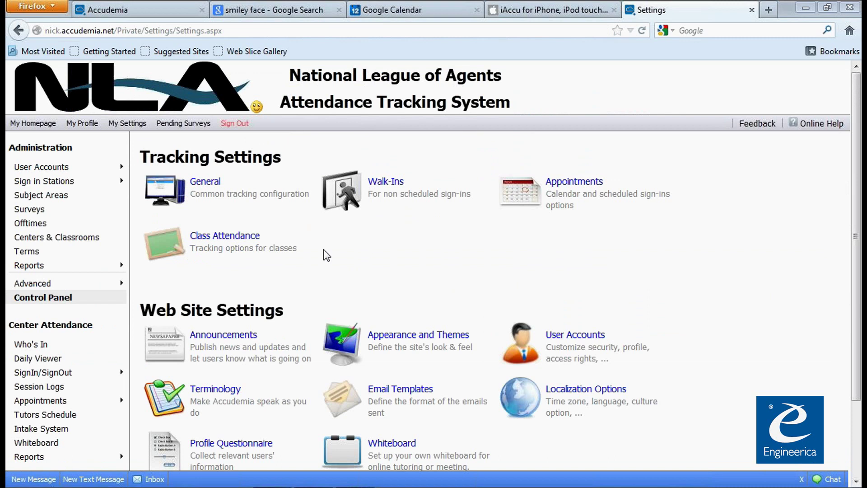
Open the Enrollment by Student report configuration and filter its groups to Freshman and Student List A-M
{"action": "mouse_move", "coordinate": [83, 167]}
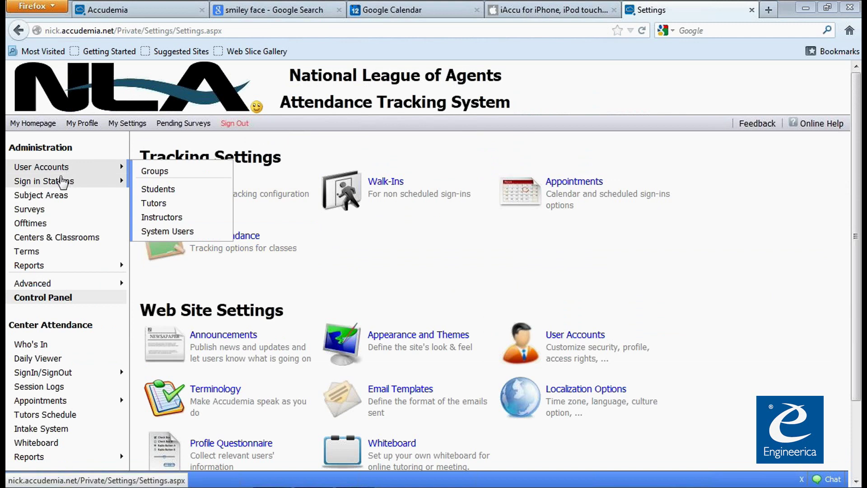
{"action": "mouse_move", "coordinate": [95, 288]}
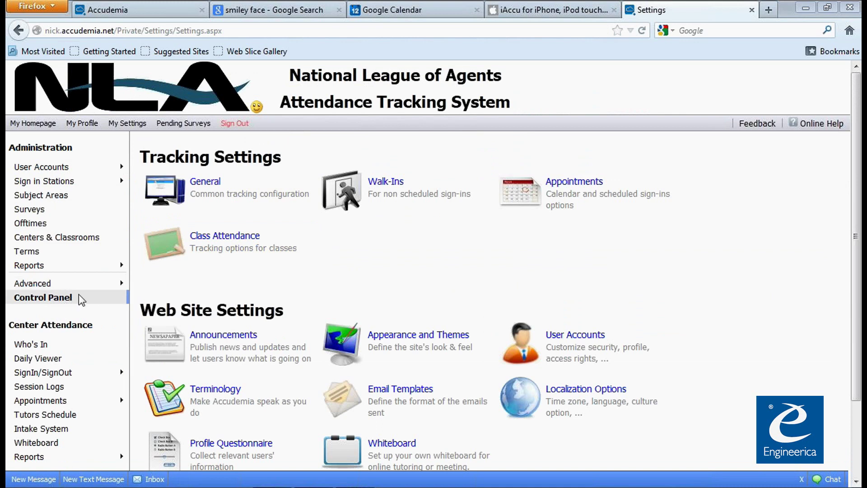
{"action": "mouse_move", "coordinate": [68, 266]}
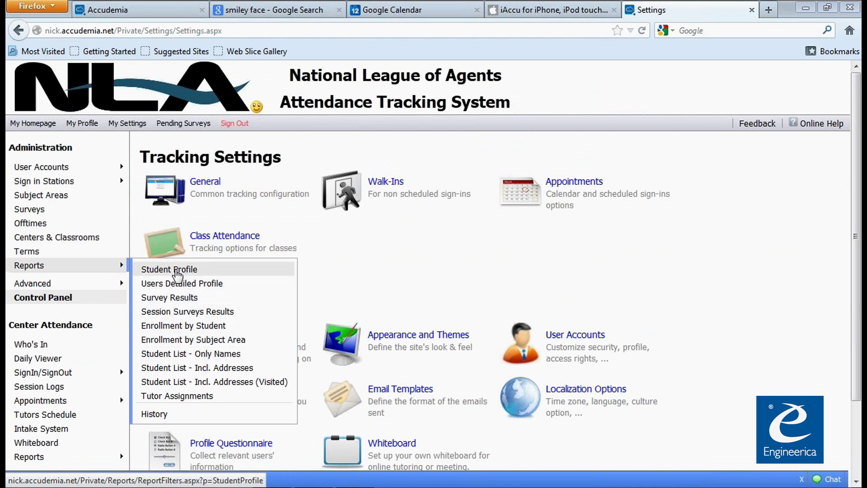
{"action": "left_click", "coordinate": [194, 328]}
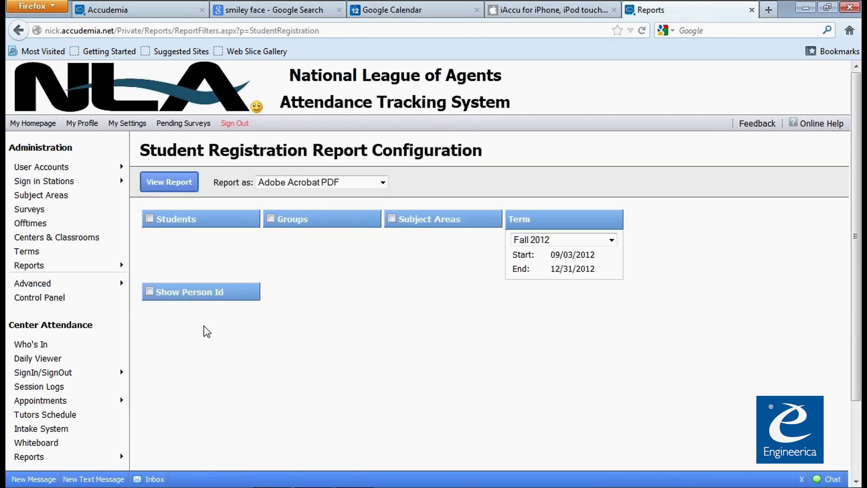
{"action": "left_click", "coordinate": [271, 219]}
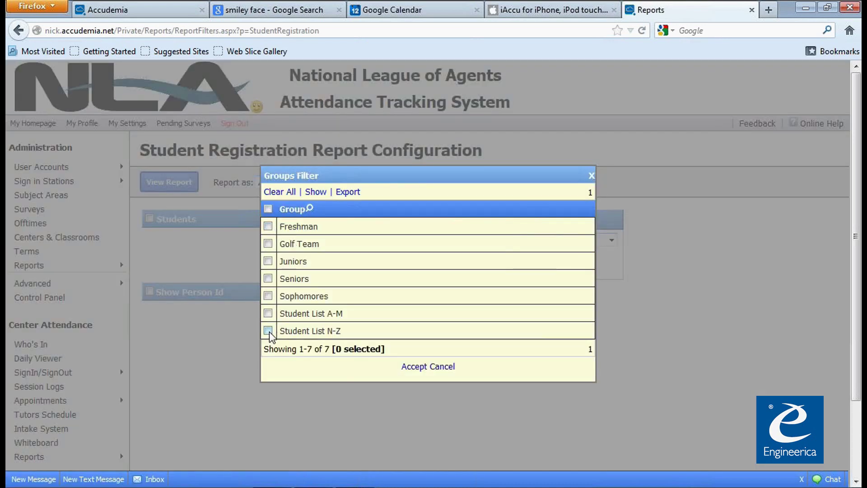
{"action": "left_click", "coordinate": [269, 227]}
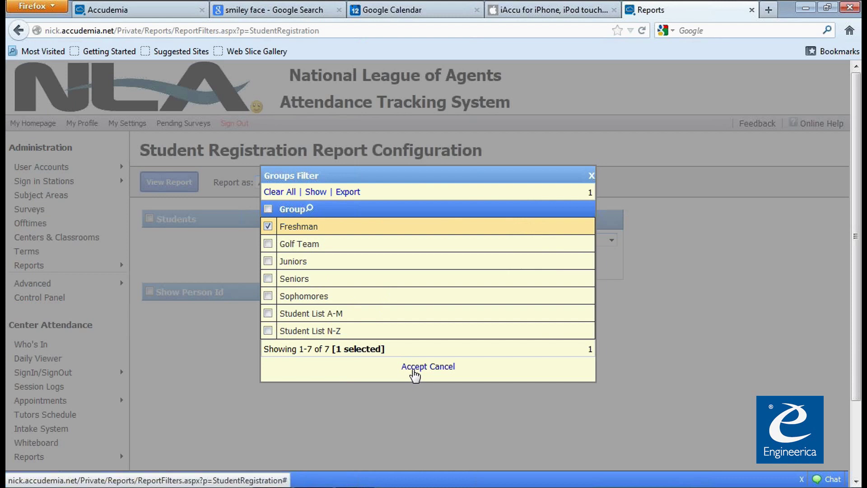
{"action": "left_click", "coordinate": [268, 314]}
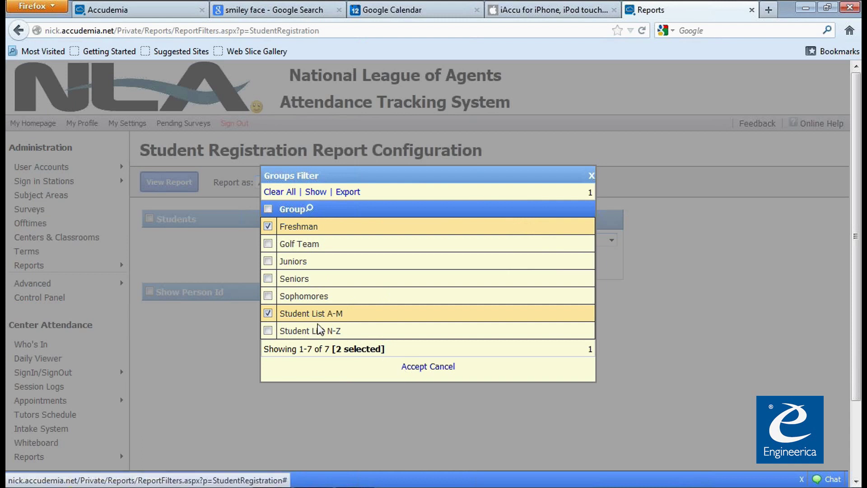
{"action": "left_click", "coordinate": [414, 368]}
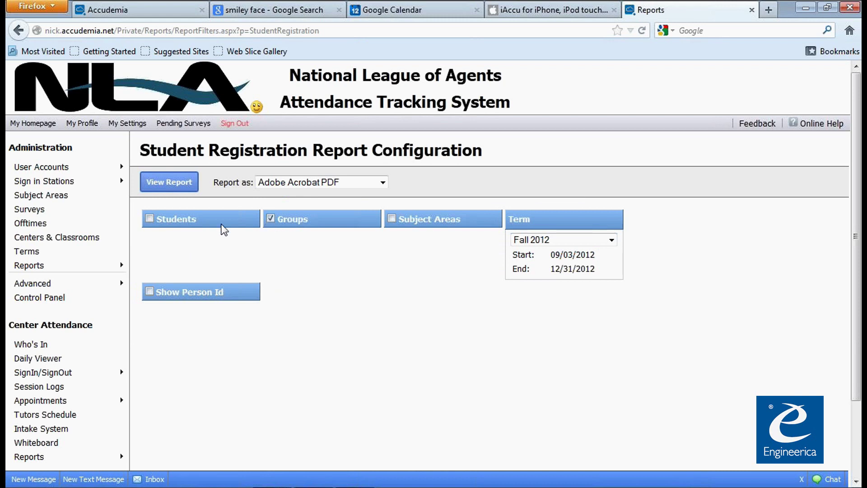
Filter the registration report to subject area BIO-101, keep the Fall 2012 term, and enable showing the person ID
{"action": "left_click", "coordinate": [392, 219]}
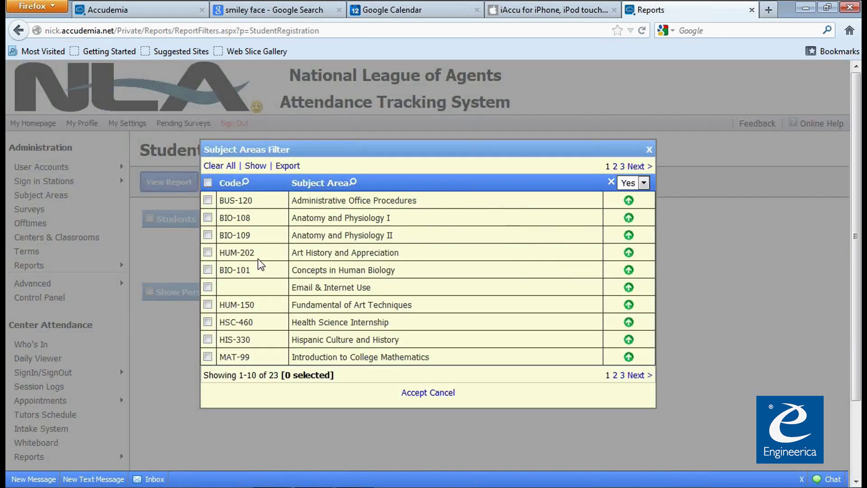
{"action": "left_click", "coordinate": [208, 270]}
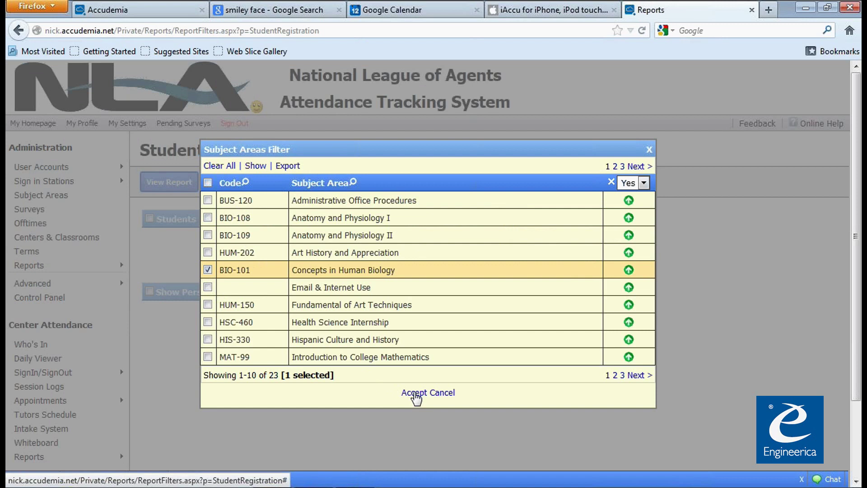
{"action": "left_click", "coordinate": [411, 393]}
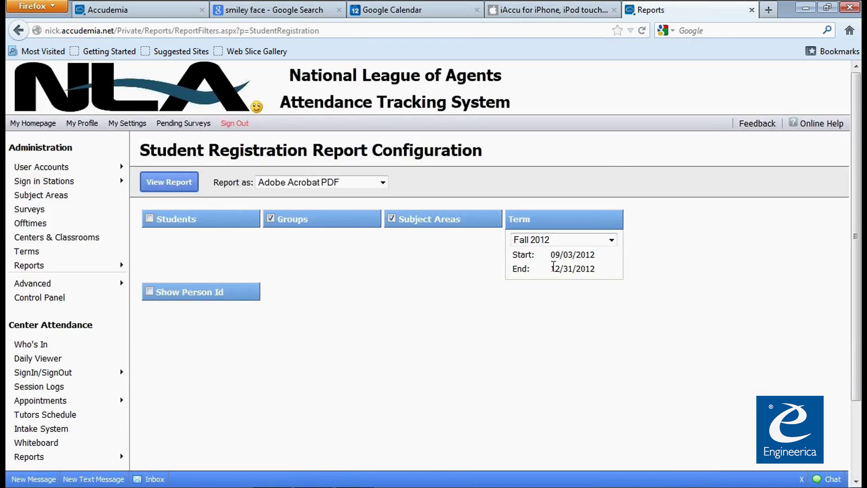
{"action": "left_click", "coordinate": [611, 240]}
{"action": "left_click", "coordinate": [609, 241]}
{"action": "left_click", "coordinate": [151, 288]}
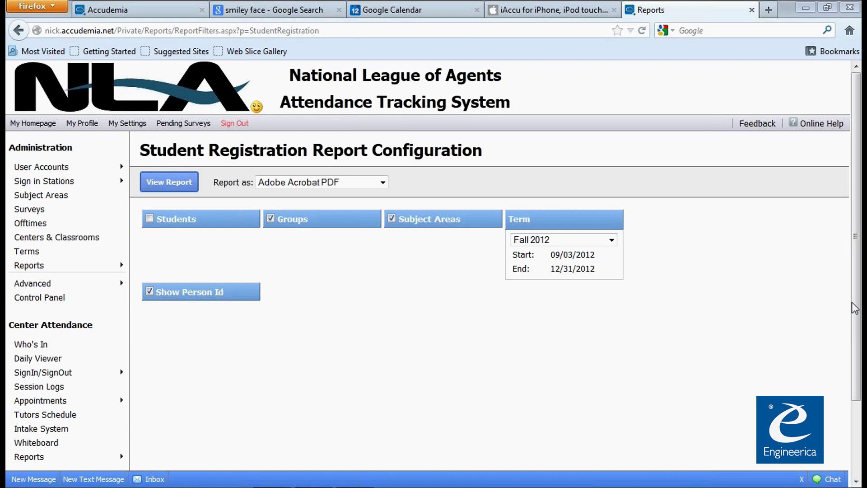
Clear the registration report's subject area filter and reselect the Freshman and Student List A-M groups
{"action": "left_click", "coordinate": [392, 218]}
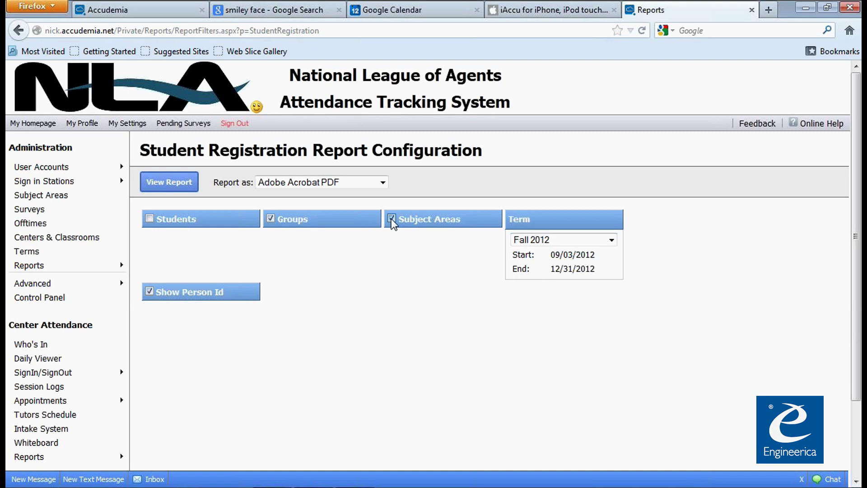
{"action": "left_click", "coordinate": [271, 219]}
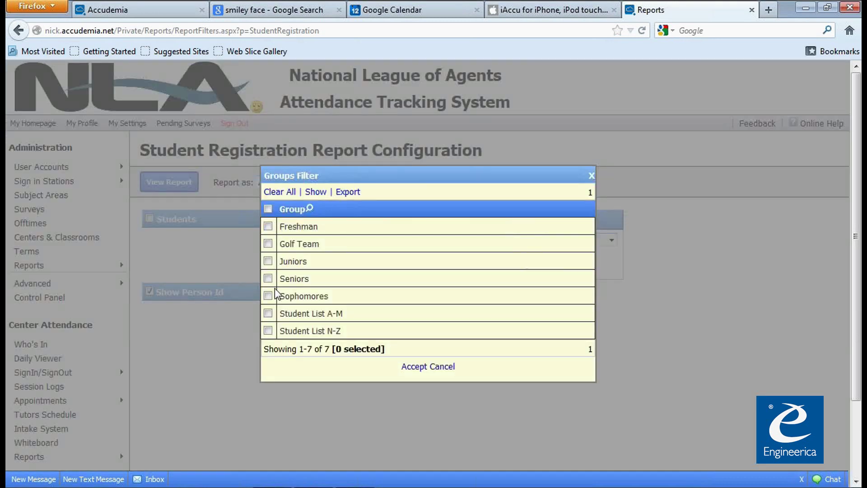
{"action": "left_click", "coordinate": [269, 226]}
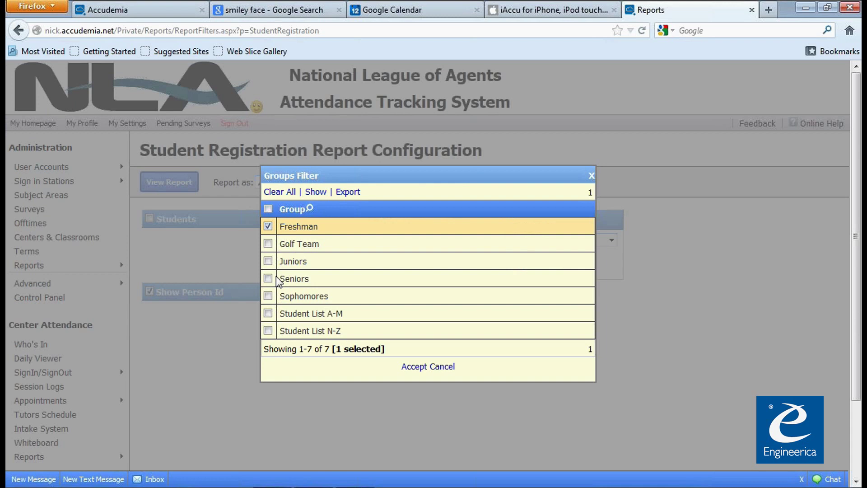
{"action": "left_click", "coordinate": [268, 313]}
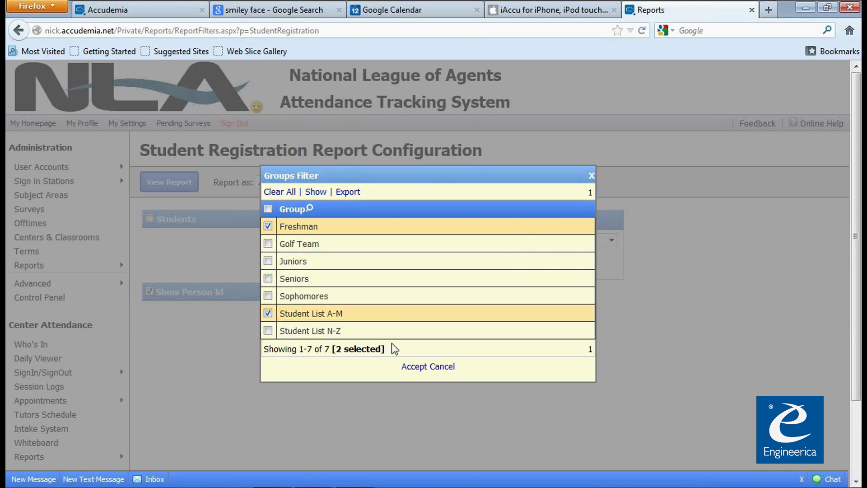
{"action": "left_click", "coordinate": [412, 366]}
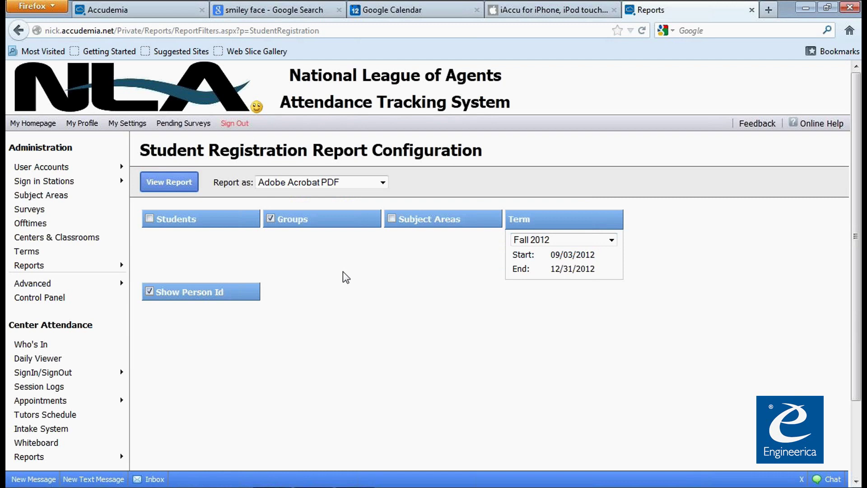
Clear the report's groups filter, then view the Students filter and cancel it without choosing anyone
{"action": "left_click", "coordinate": [271, 219]}
{"action": "left_click", "coordinate": [150, 218]}
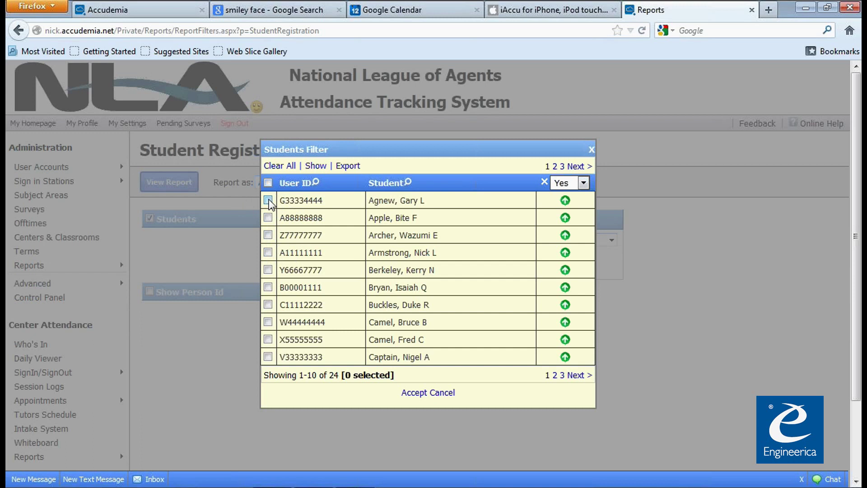
{"action": "left_click", "coordinate": [449, 393]}
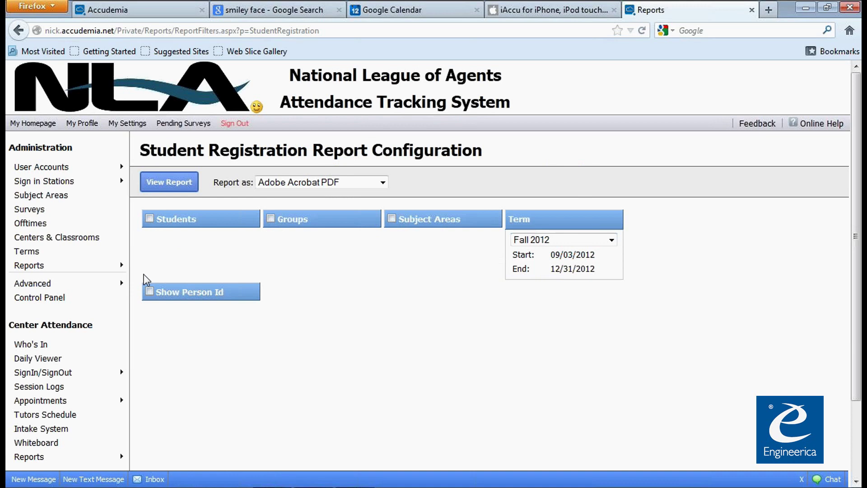
Open the first account in the Students list for editing, review its Profile questionnaire answers, and return to the list without saving
{"action": "mouse_move", "coordinate": [51, 265]}
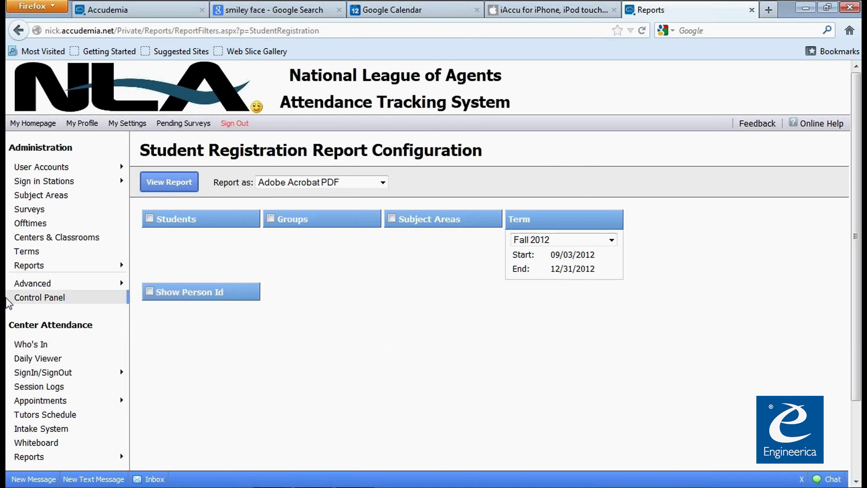
{"action": "mouse_move", "coordinate": [51, 283]}
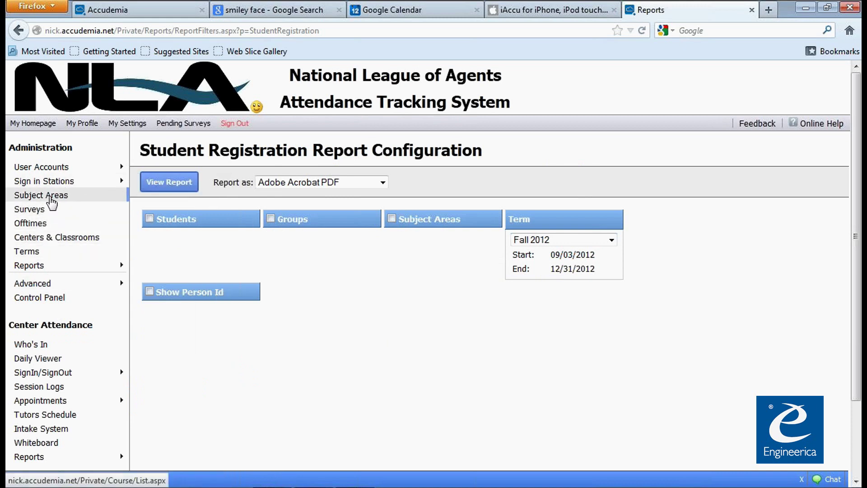
{"action": "mouse_move", "coordinate": [116, 170]}
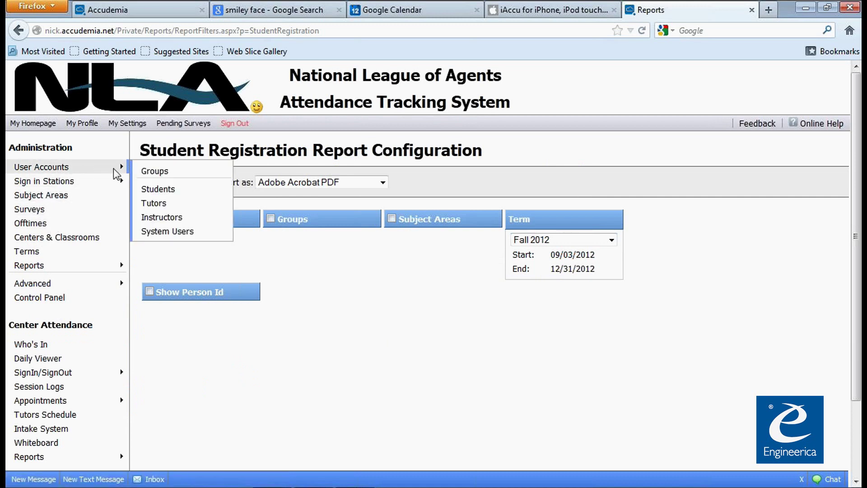
{"action": "left_click", "coordinate": [165, 192]}
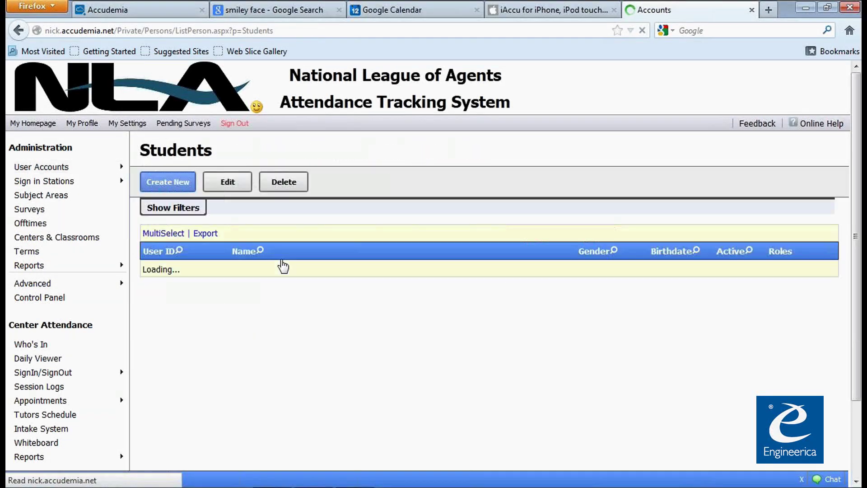
{"action": "left_click", "coordinate": [262, 272]}
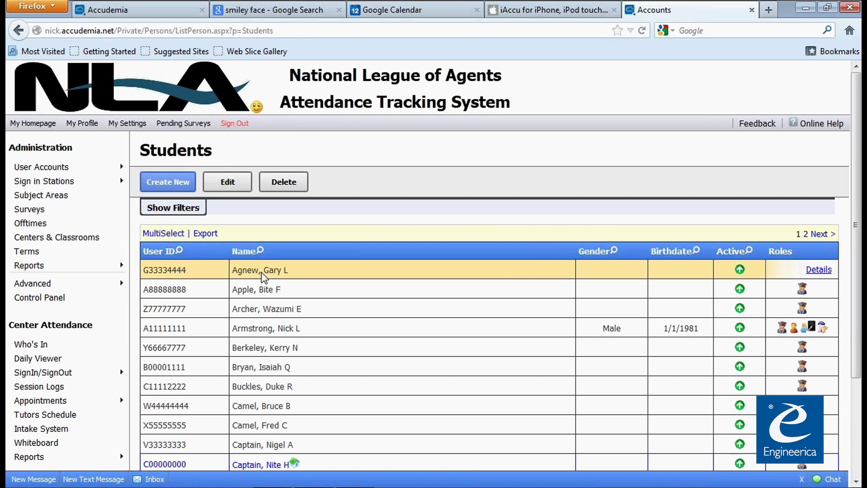
{"action": "left_click", "coordinate": [235, 186]}
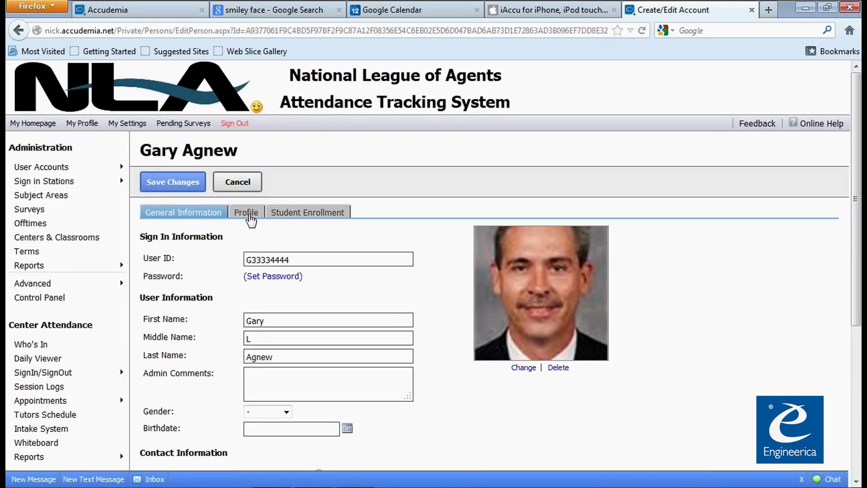
{"action": "left_click", "coordinate": [246, 212]}
{"action": "scroll", "coordinate": [195, 318], "scroll_direction": "down", "scroll_amount": 4}
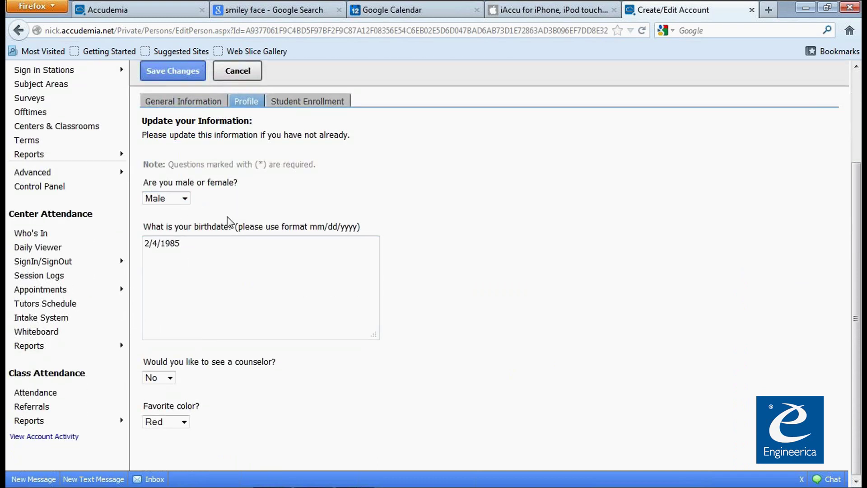
{"action": "scroll", "coordinate": [233, 219], "scroll_direction": "up", "scroll_amount": 3}
{"action": "left_click", "coordinate": [229, 153]}
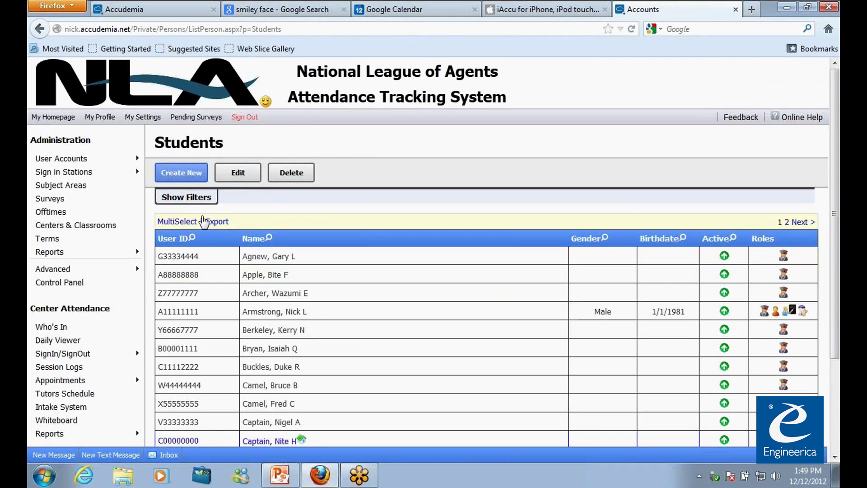
Turn on multiple selection in the Students list, then open the Users Detailed Profile report configuration from the Administration reports
{"action": "left_click", "coordinate": [177, 221]}
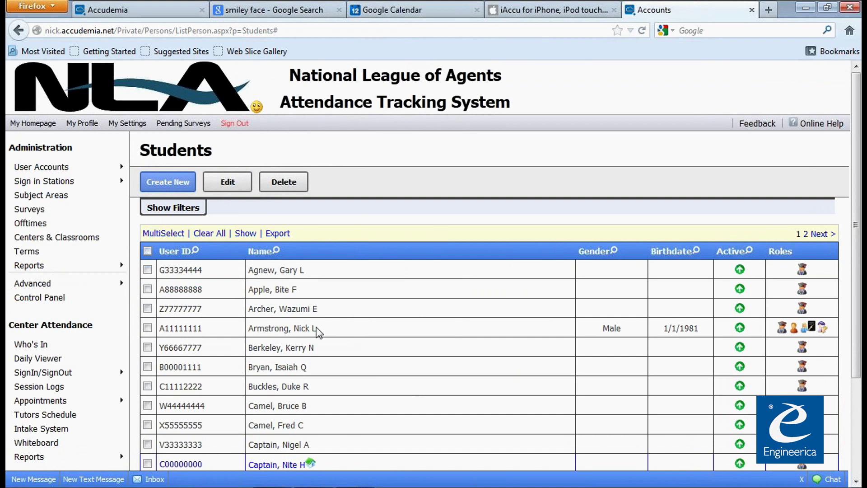
{"action": "mouse_move", "coordinate": [98, 264]}
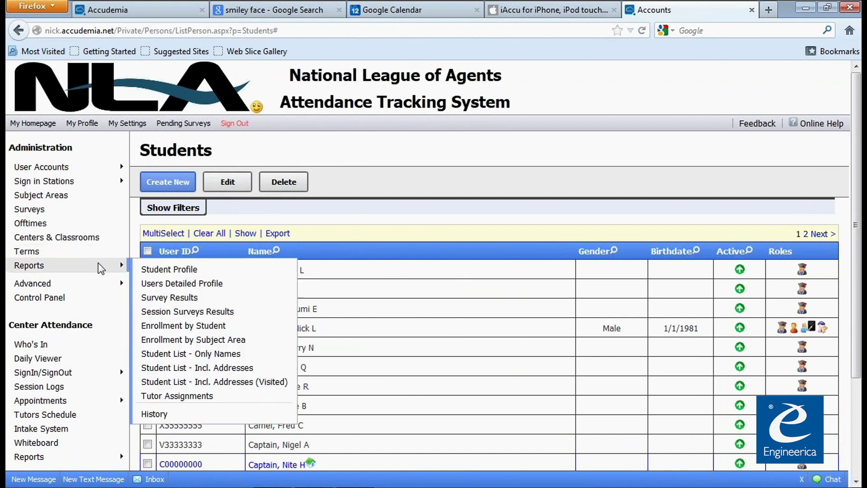
{"action": "mouse_move", "coordinate": [75, 283]}
{"action": "left_click", "coordinate": [196, 284]}
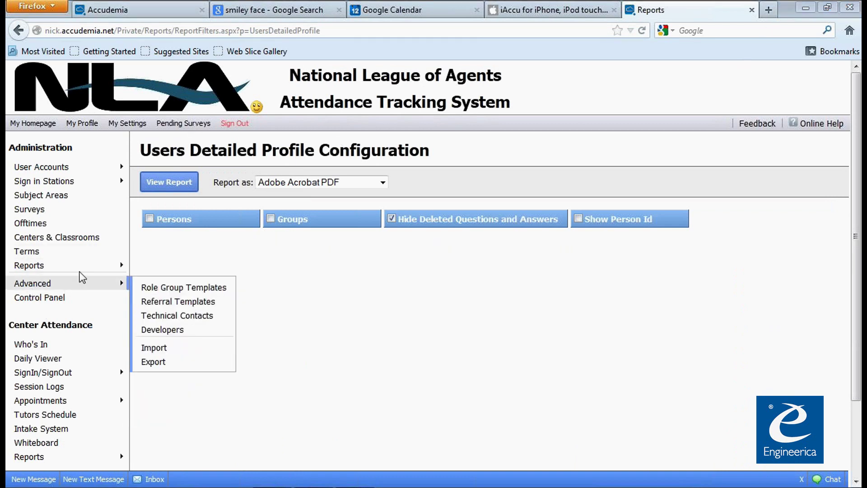
Compare the Student Profile and Users Detailed Profile report options, viewing the latter's Persons filter without choosing anyone
{"action": "left_click", "coordinate": [170, 269]}
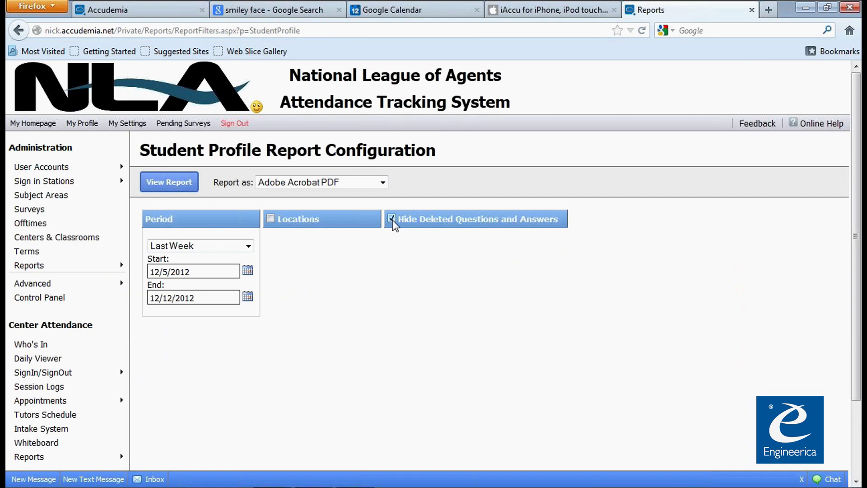
{"action": "mouse_move", "coordinate": [85, 276]}
{"action": "left_click", "coordinate": [195, 284]}
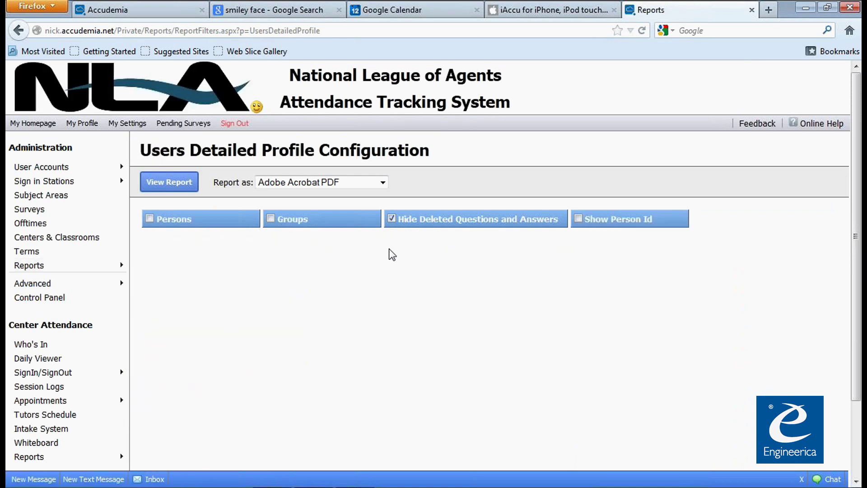
{"action": "left_click", "coordinate": [153, 218]}
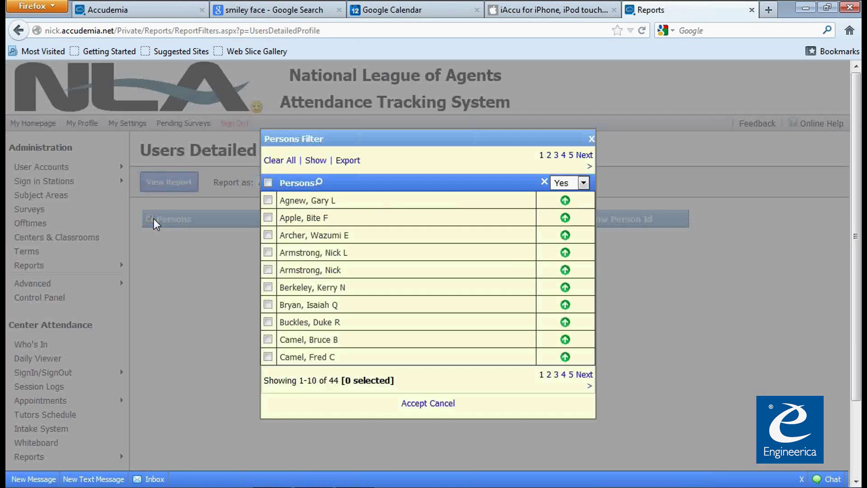
{"action": "left_click", "coordinate": [435, 404]}
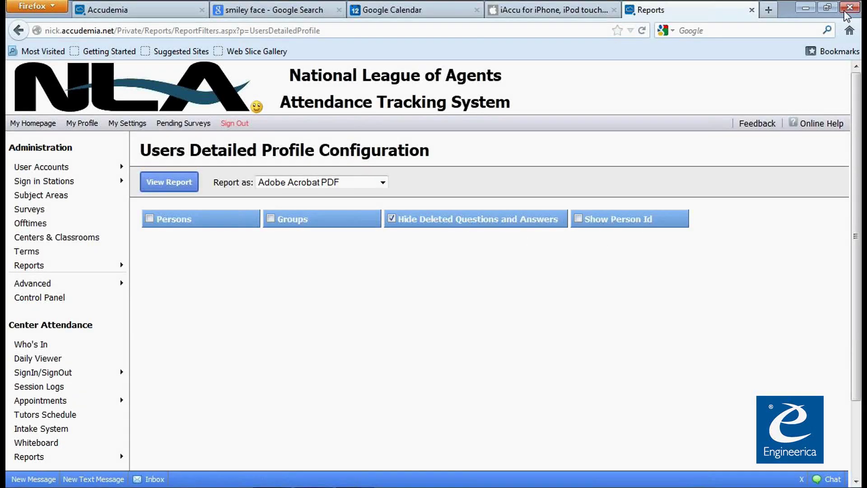
Switch from the report configuration to the PowerPoint slide show and display the closing questions slide
{"action": "key", "text": "alt+Tab"}
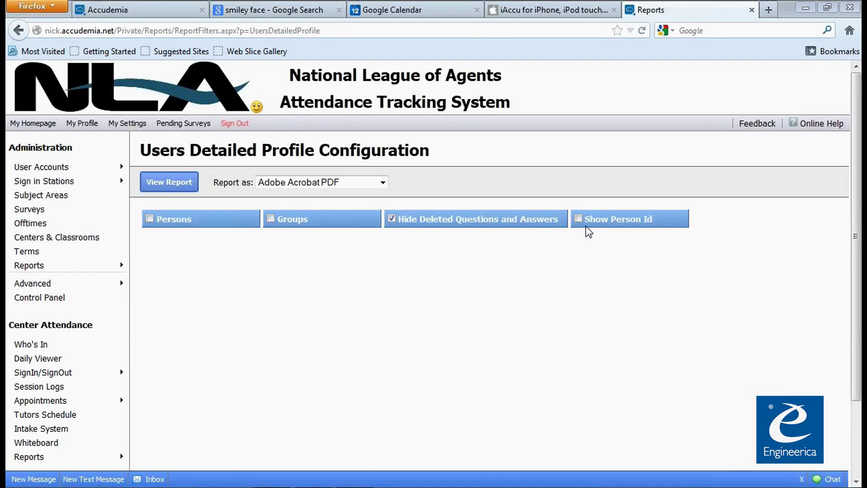
{"action": "left_click", "coordinate": [433, 220]}
{"action": "mouse_move", "coordinate": [105, 267]}
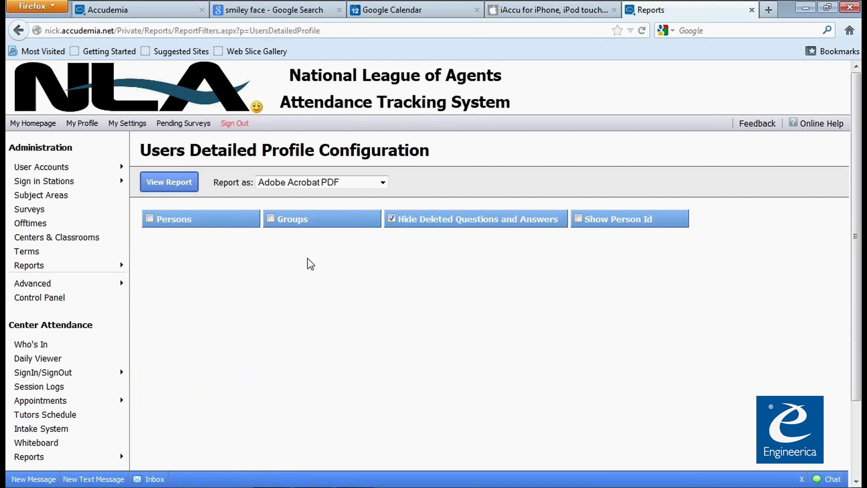
{"action": "key", "text": "alt+Tab"}
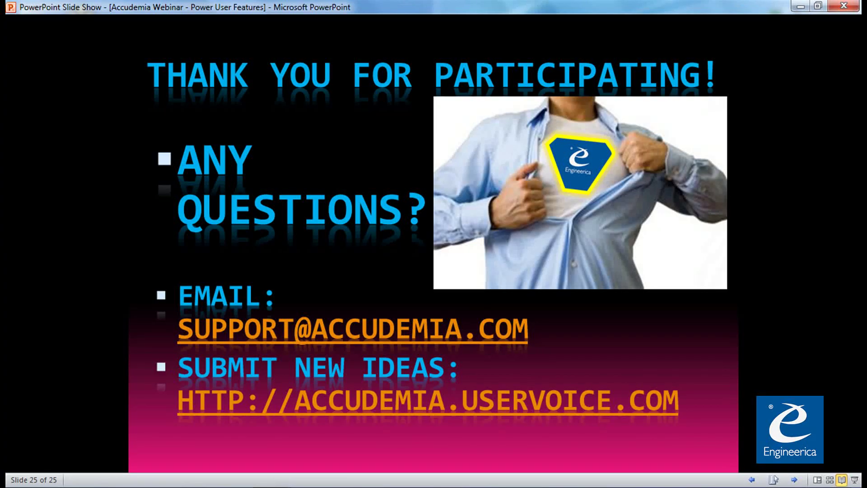